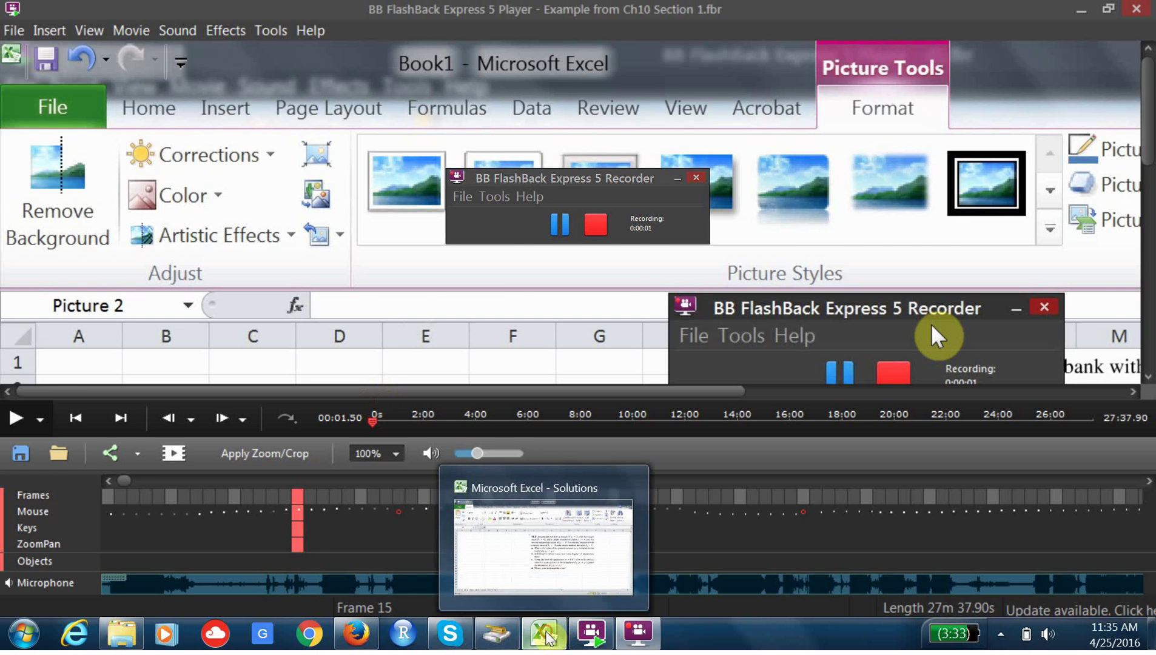
Step: Bring the Solutions workbook forward, showing the 10.2 pooled-variance problem sheet
{"action": "left_click", "coordinate": [546, 635]}
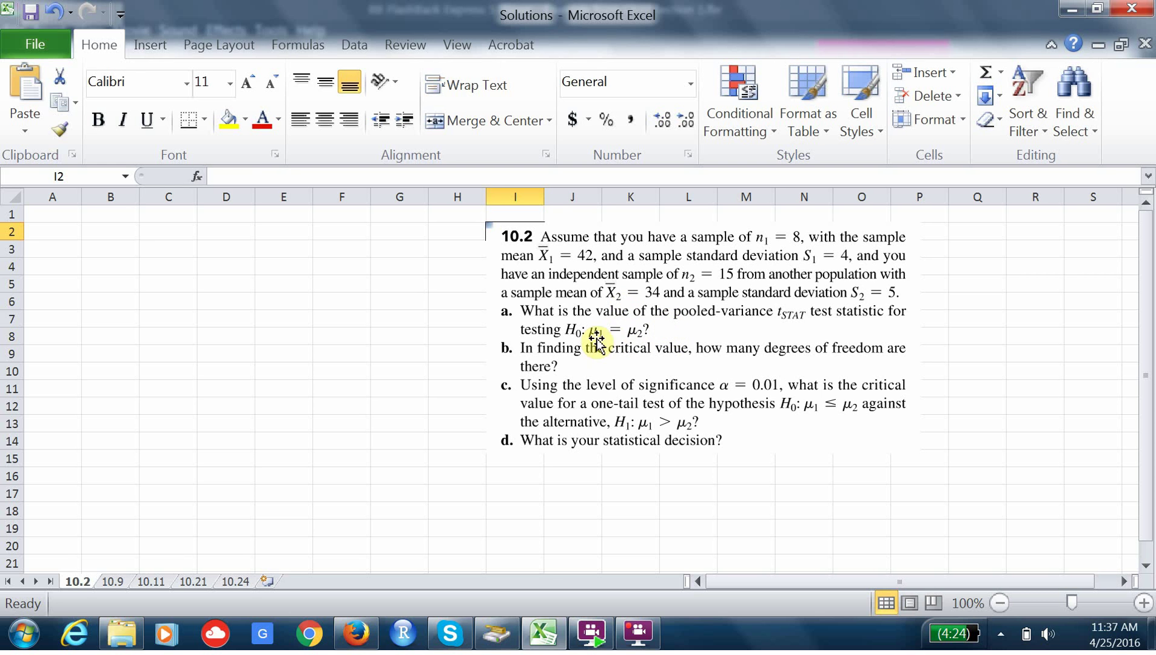
Step: Enter the column headings Sample 1 in B1 and Sample 2 in C1
{"action": "left_click", "coordinate": [60, 232]}
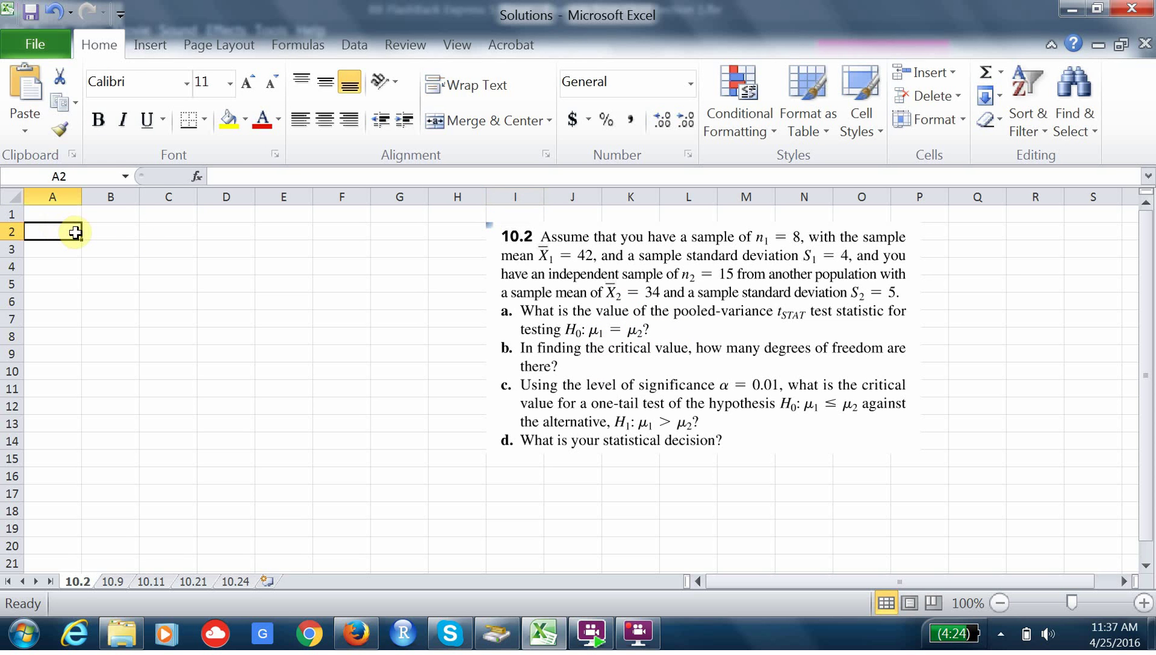
{"action": "left_click", "coordinate": [99, 216]}
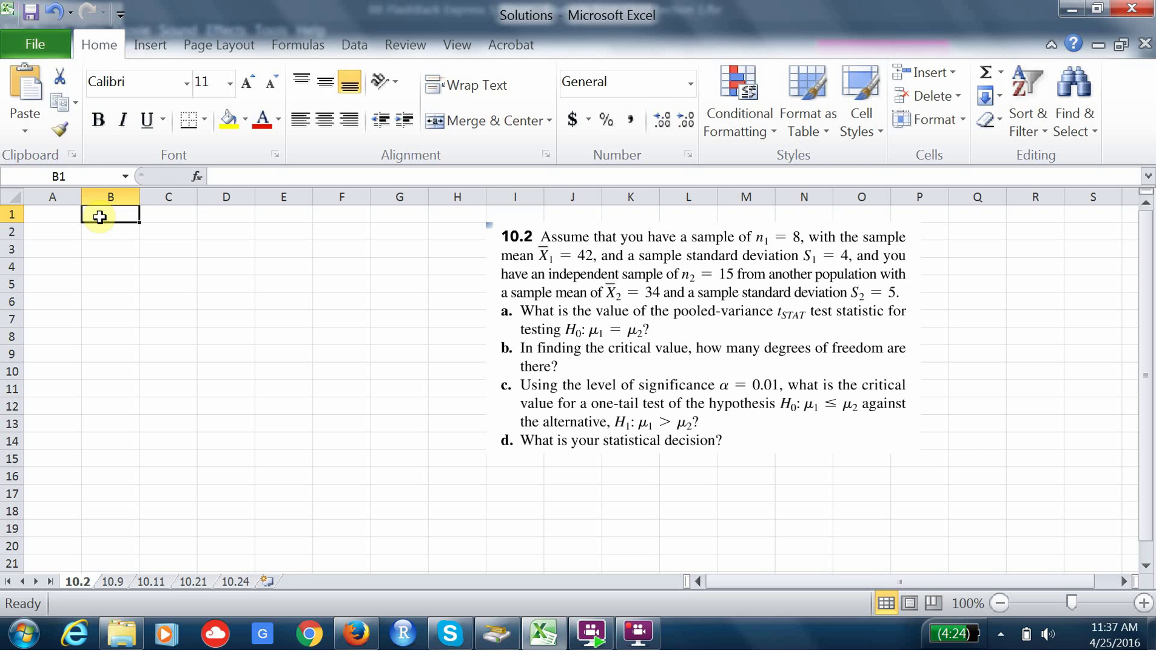
{"action": "type", "text": "Sampl"}
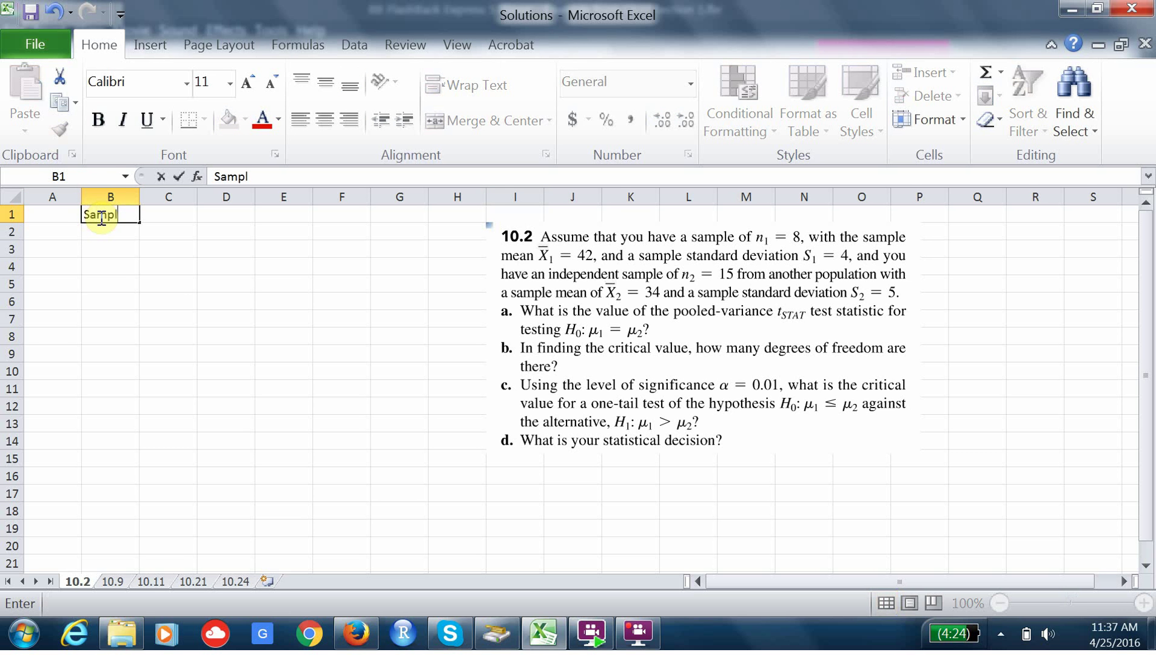
{"action": "type", "text": "e 1"}
{"action": "double_click", "coordinate": [174, 215]}
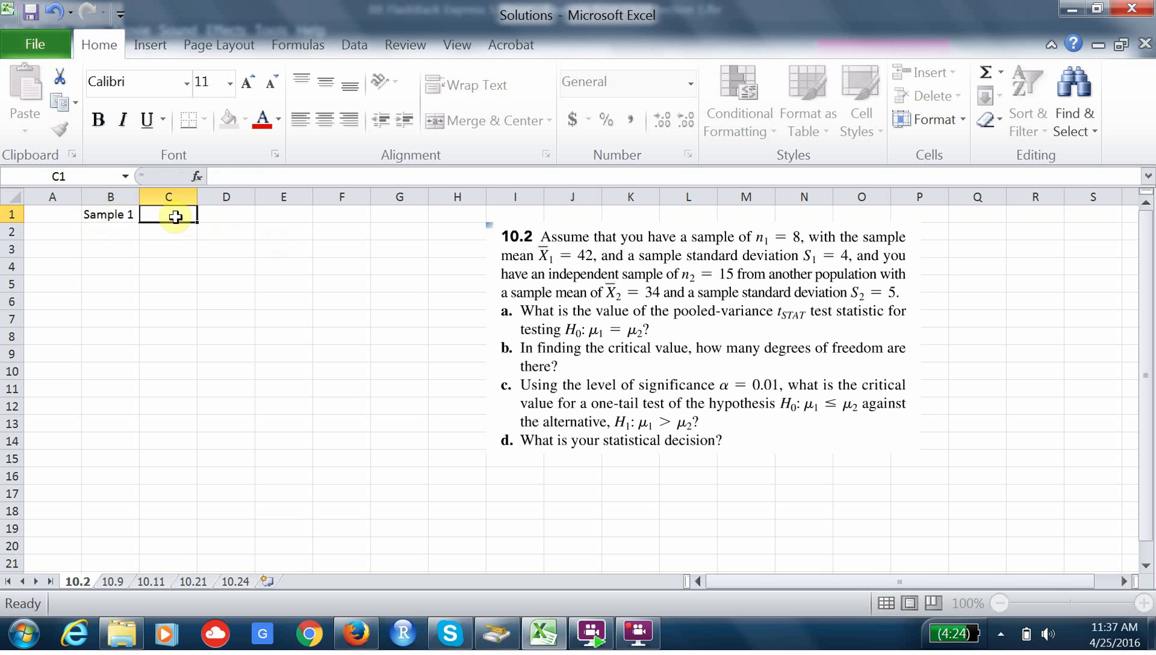
{"action": "type", "text": "Sample"}
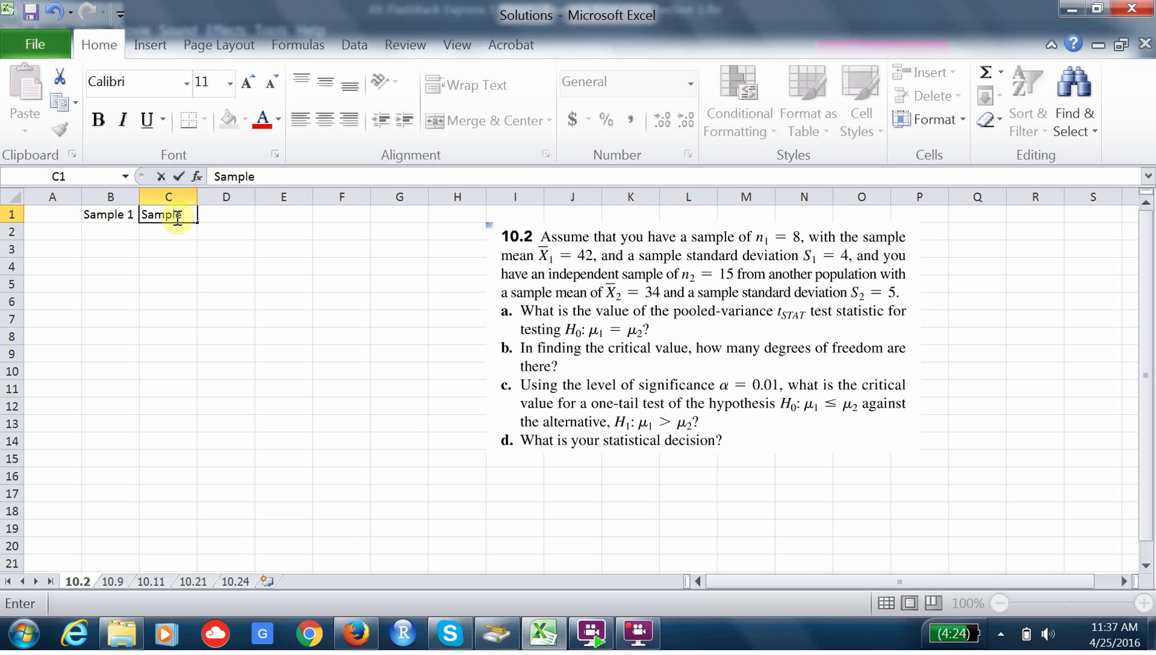
{"action": "type", "text": " 2"}
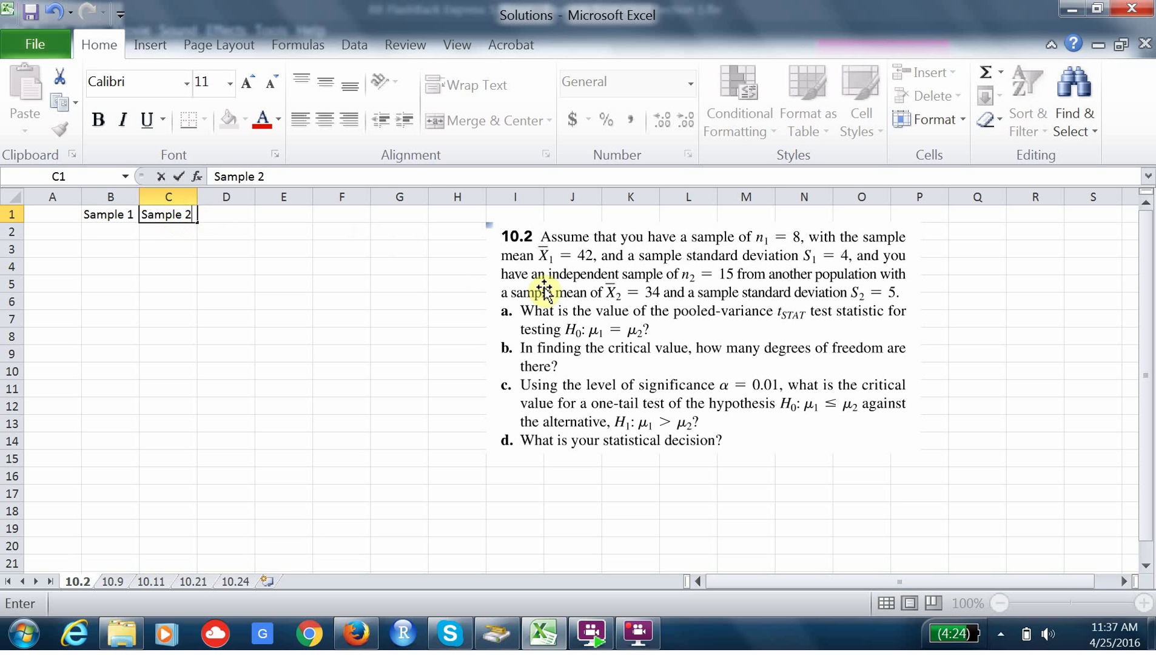
{"action": "left_click", "coordinate": [180, 336]}
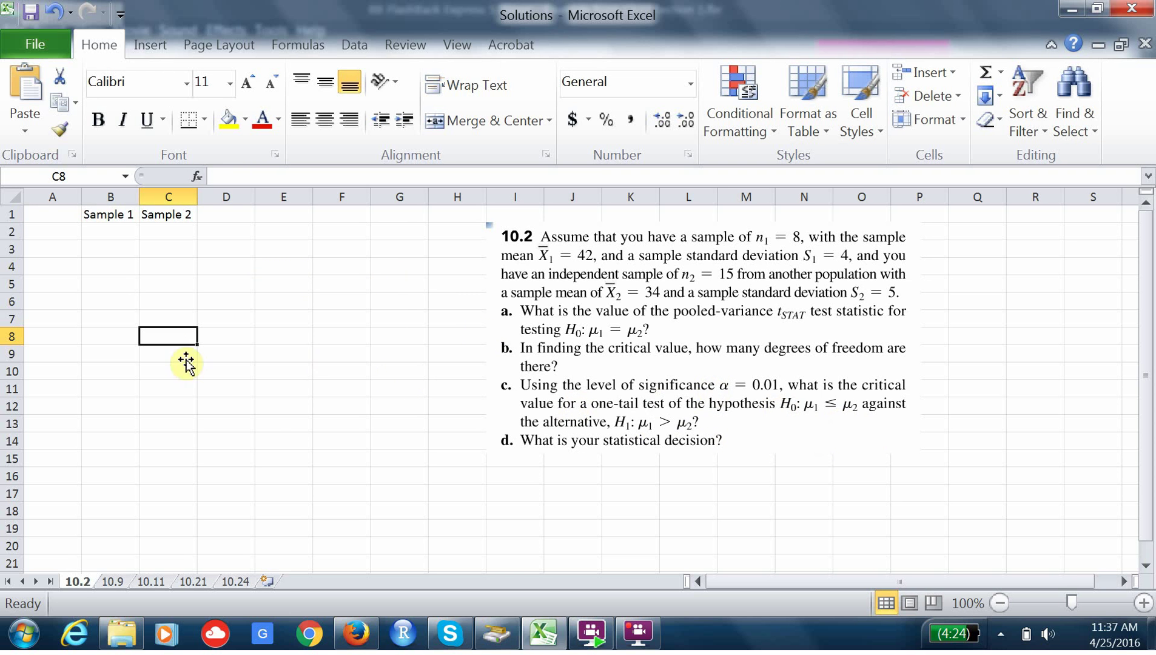
Step: Label row 2 as S with standard deviations 4 and 5
{"action": "left_click", "coordinate": [37, 231]}
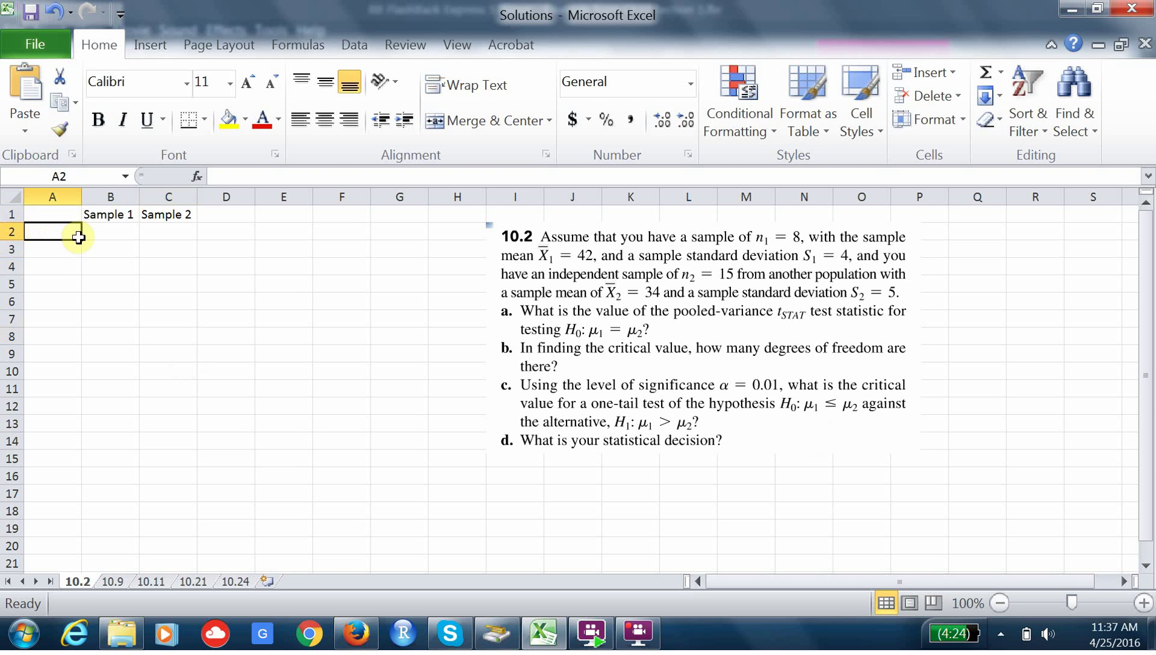
{"action": "type", "text": "s"}
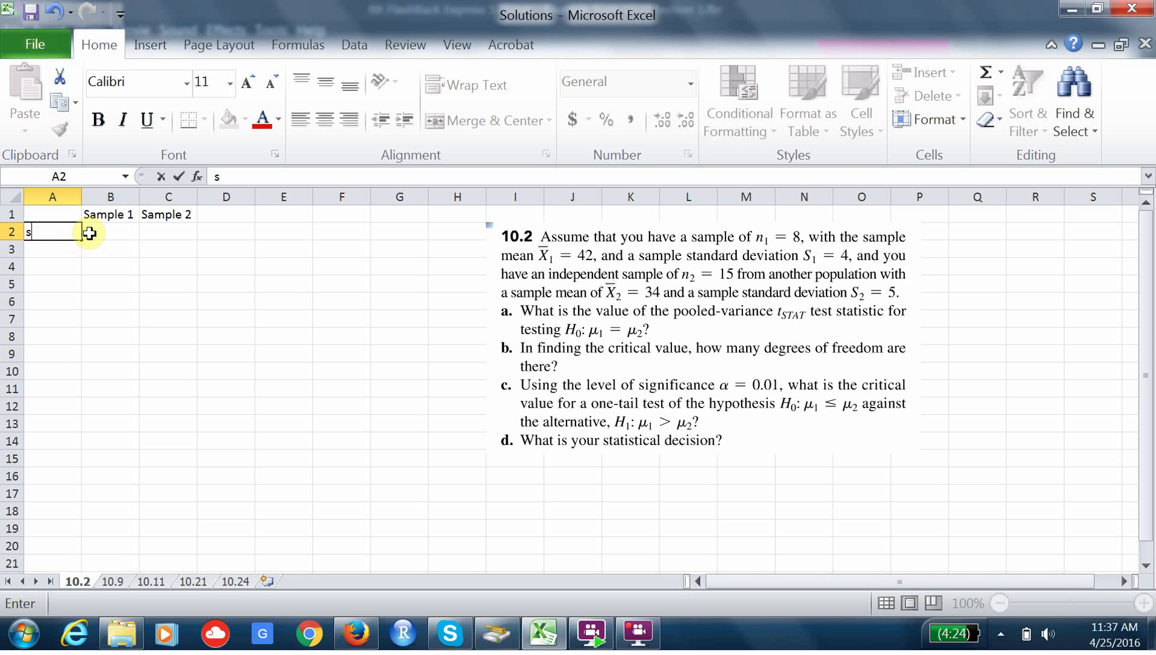
{"action": "type", "text": "S"}
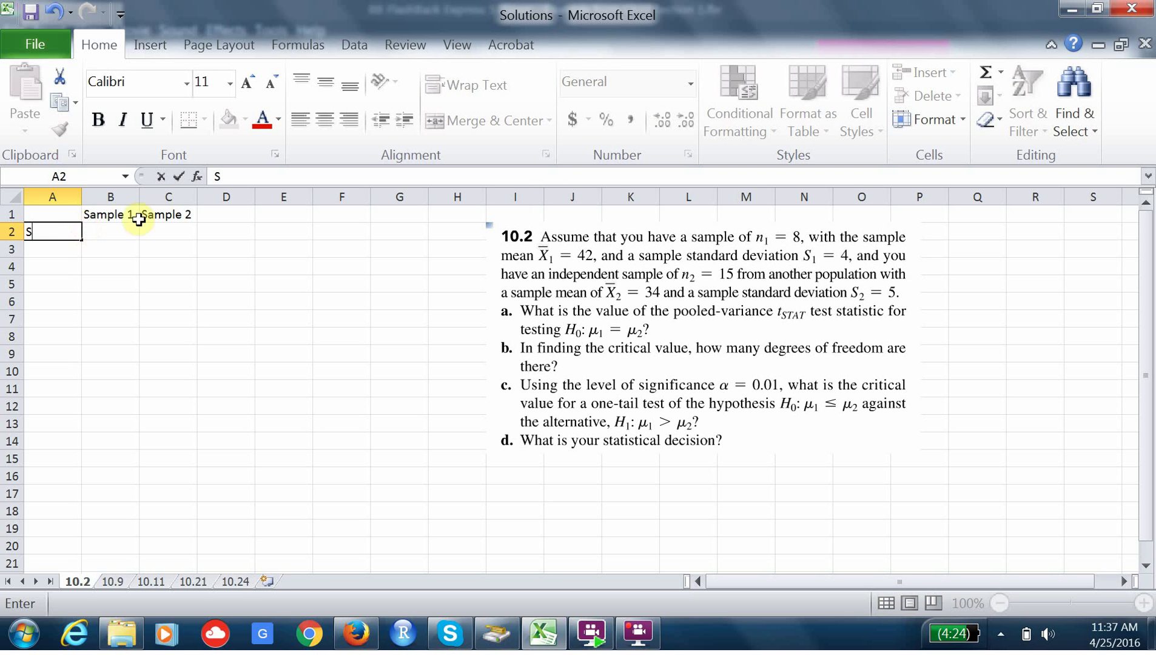
{"action": "left_click", "coordinate": [100, 231]}
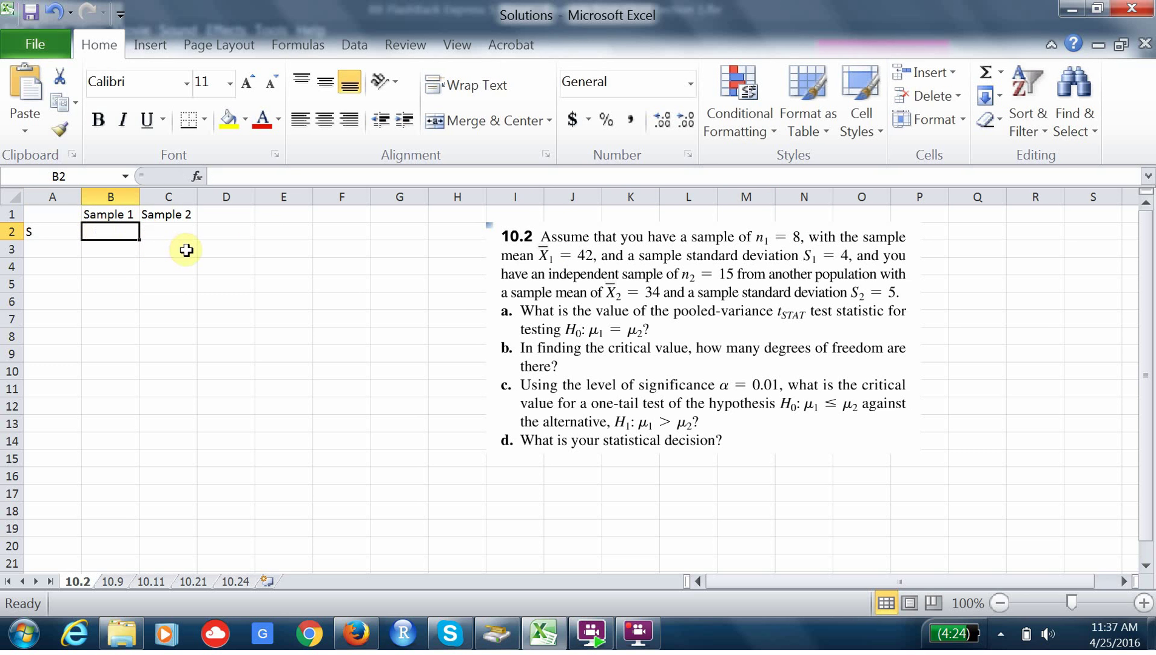
{"action": "type", "text": "4"}
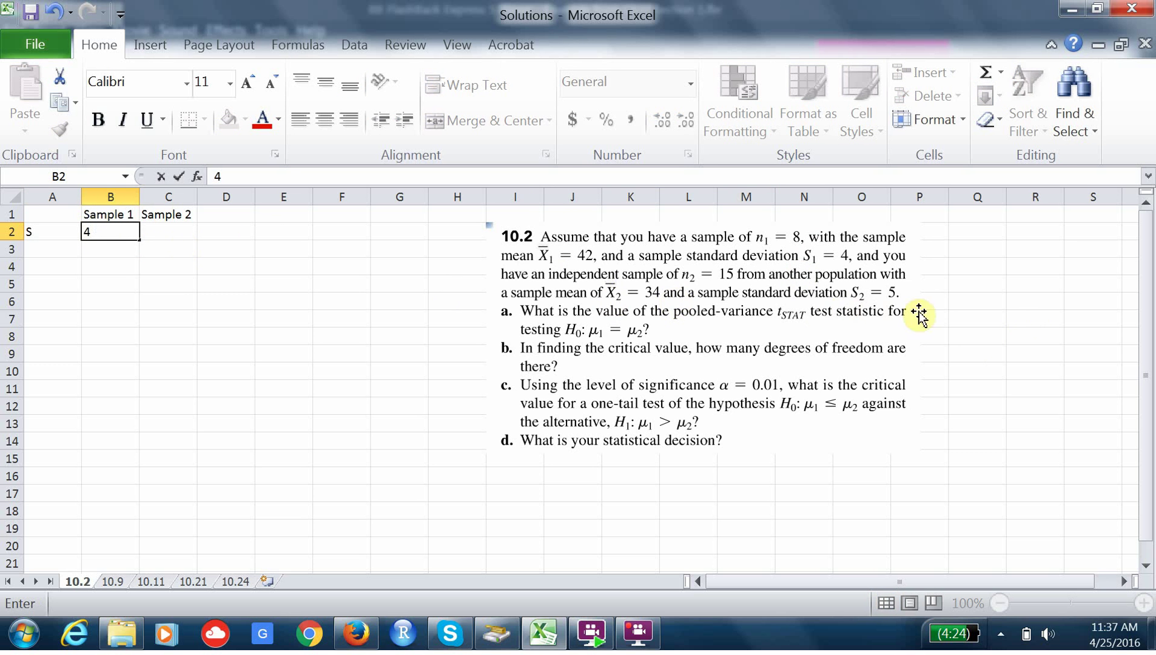
{"action": "left_click", "coordinate": [178, 231]}
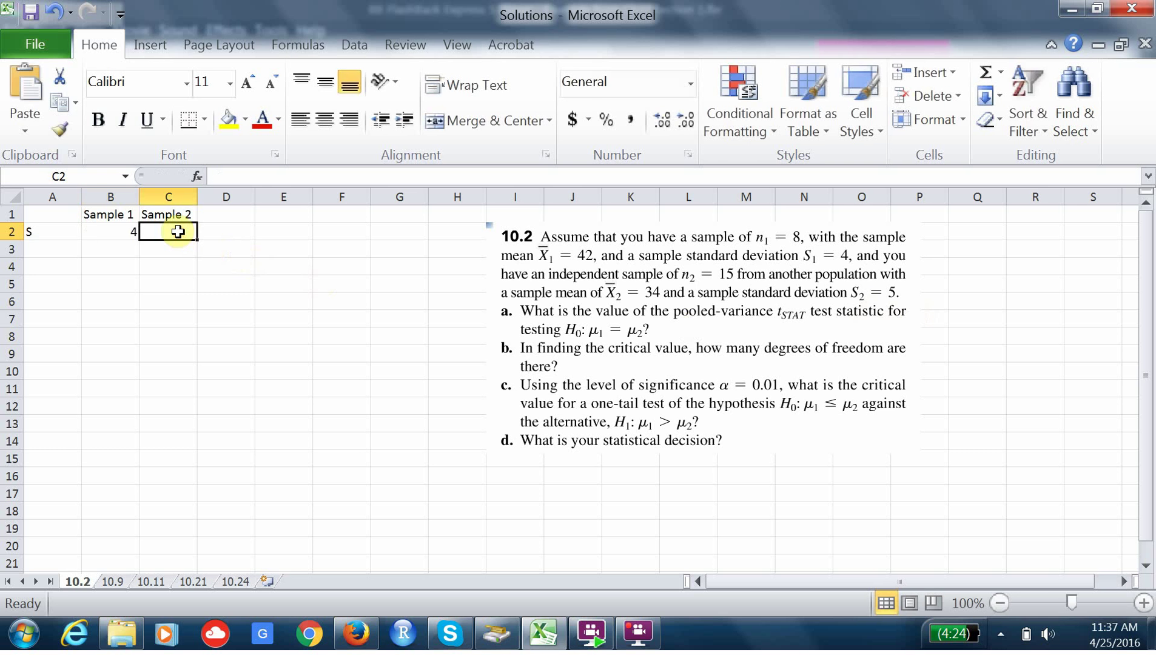
{"action": "type", "text": "5"}
Step: Label row 3 as n and enter 8 as Sample 1's size
{"action": "left_click", "coordinate": [64, 252]}
{"action": "type", "text": "n"}
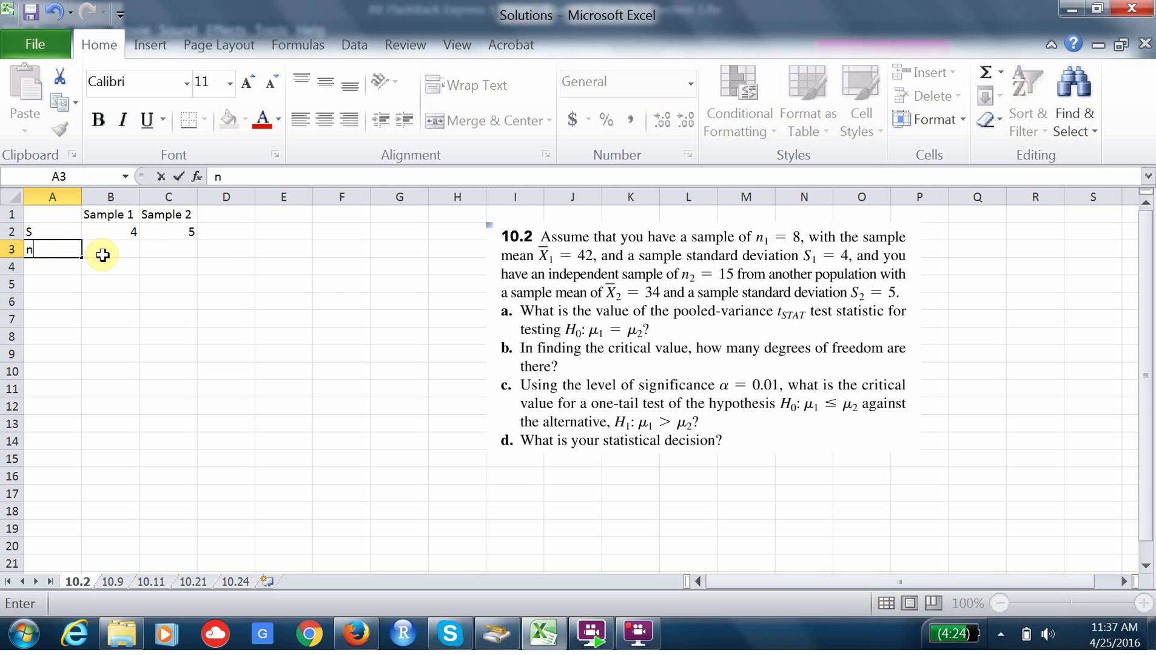
{"action": "left_click", "coordinate": [97, 250]}
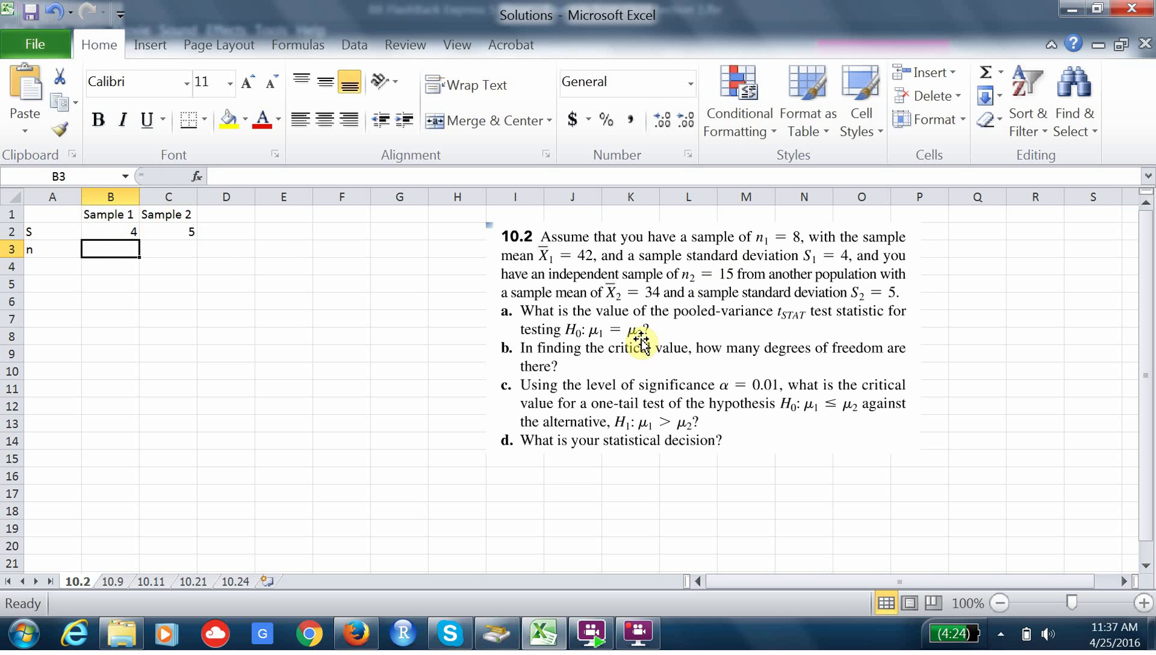
{"action": "type", "text": "8"}
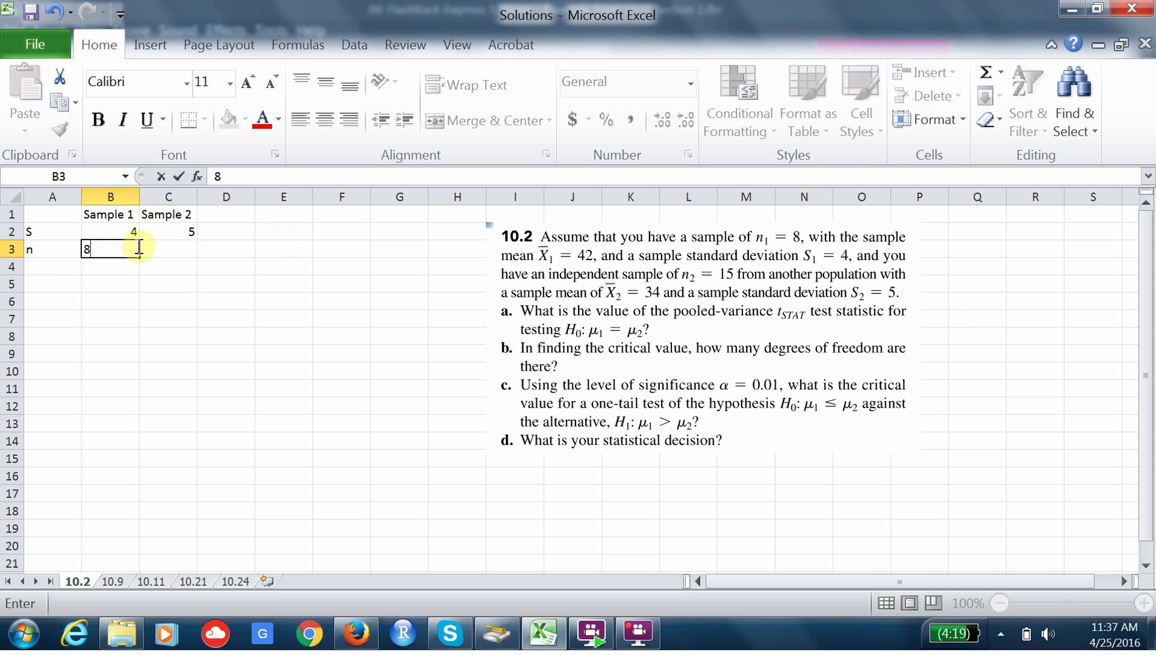
{"action": "left_click", "coordinate": [162, 248]}
Step: Enter 15 as Sample 2's size, type Numerator in A5, and autofit column A
{"action": "type", "text": "15"}
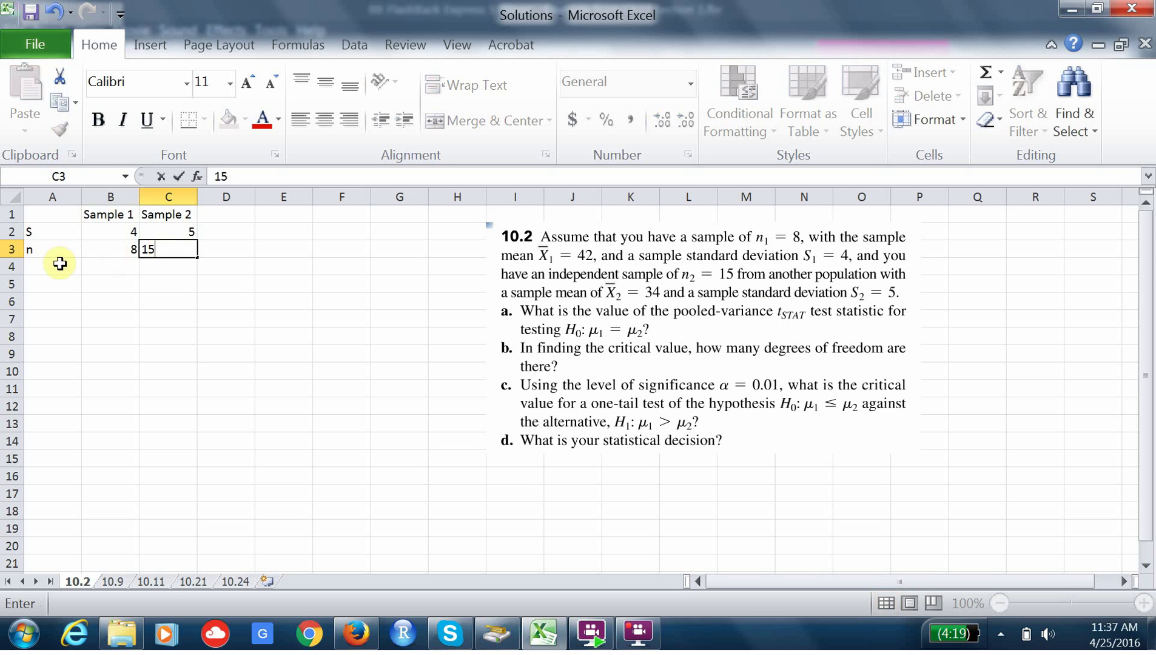
{"action": "left_click", "coordinate": [48, 267]}
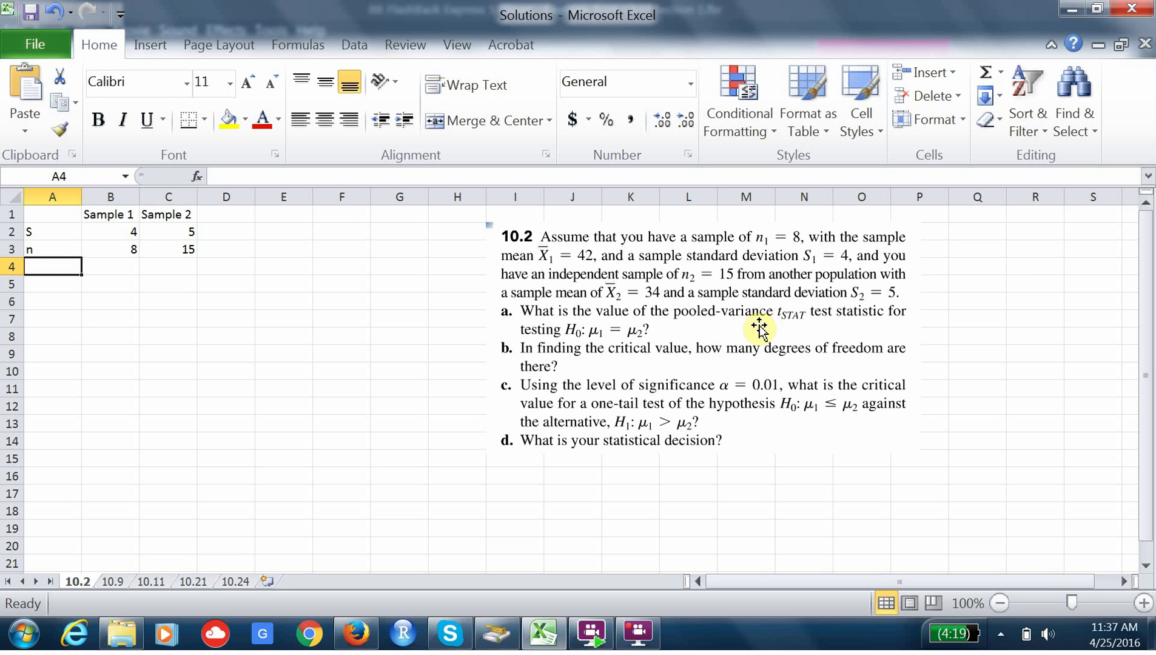
{"action": "left_click", "coordinate": [40, 285]}
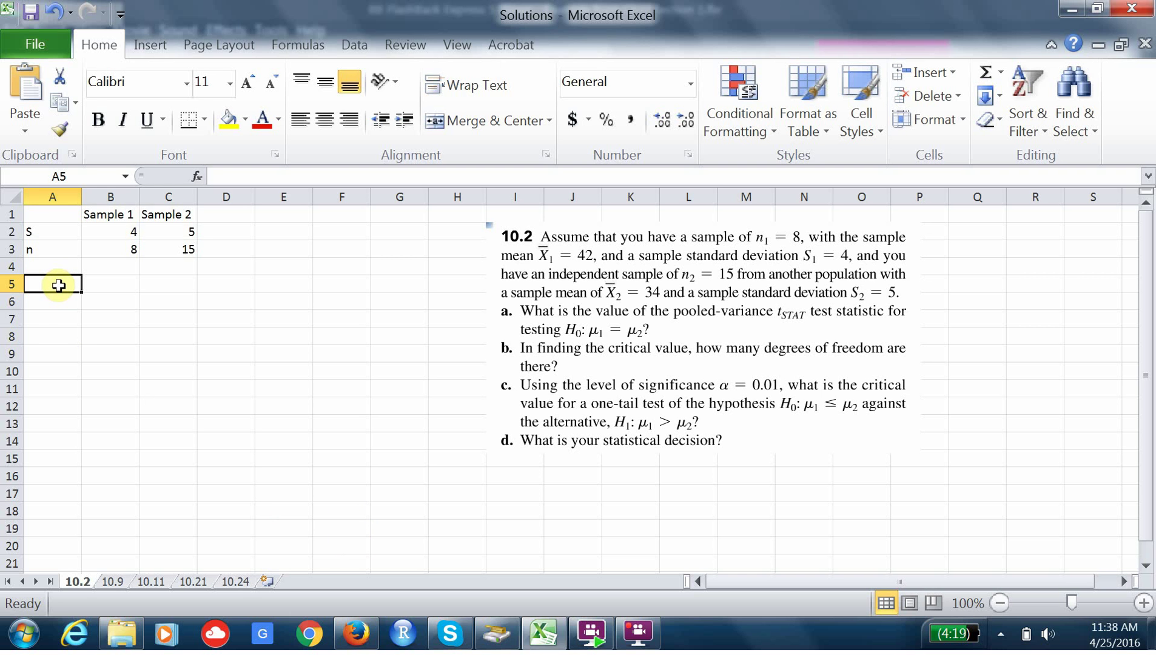
{"action": "type", "text": "Numer"}
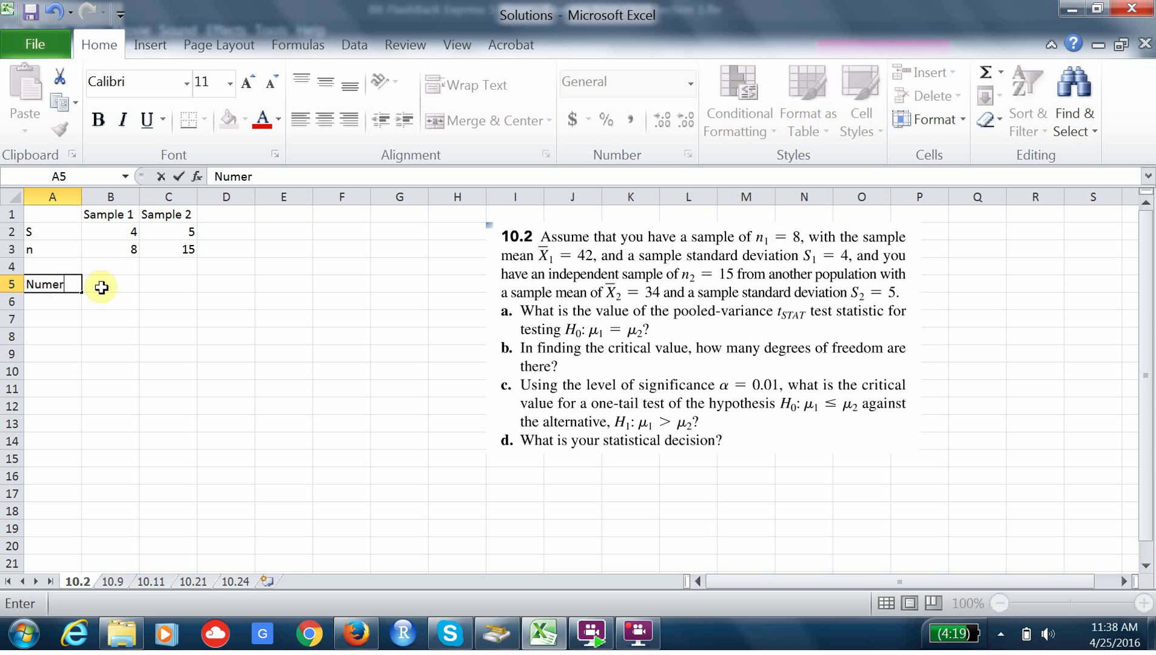
{"action": "type", "text": "ator"}
{"action": "left_click", "coordinate": [77, 197]}
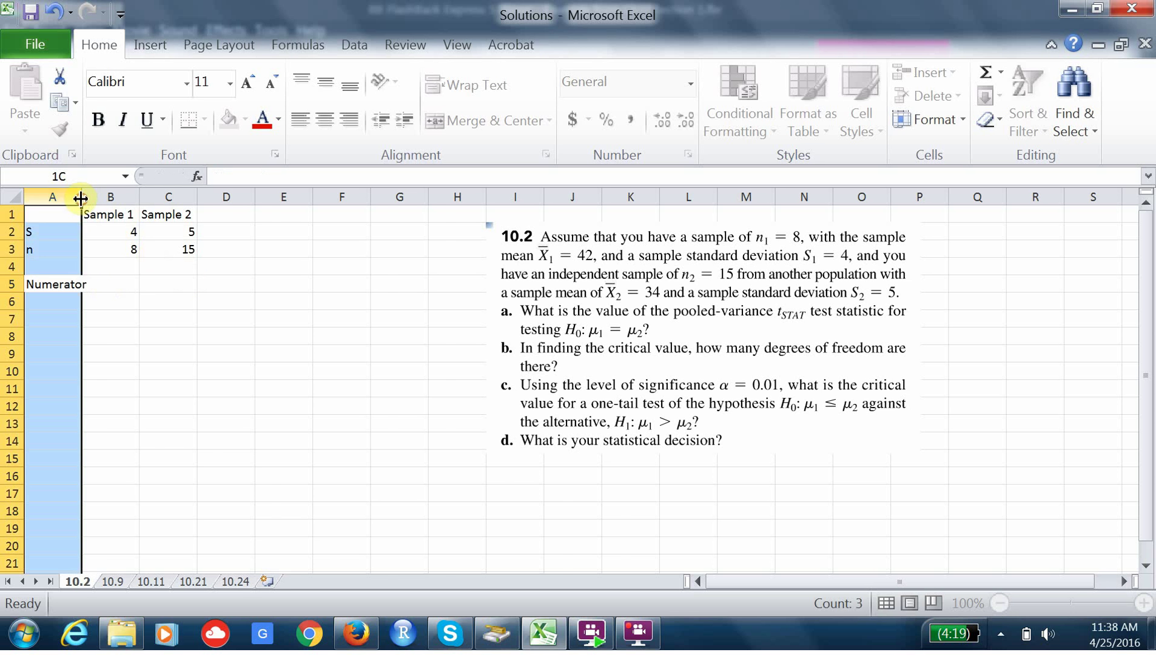
{"action": "left_click_drag", "start_coordinate": [81, 196], "coordinate": [99, 195]}
{"action": "double_click", "coordinate": [108, 290]}
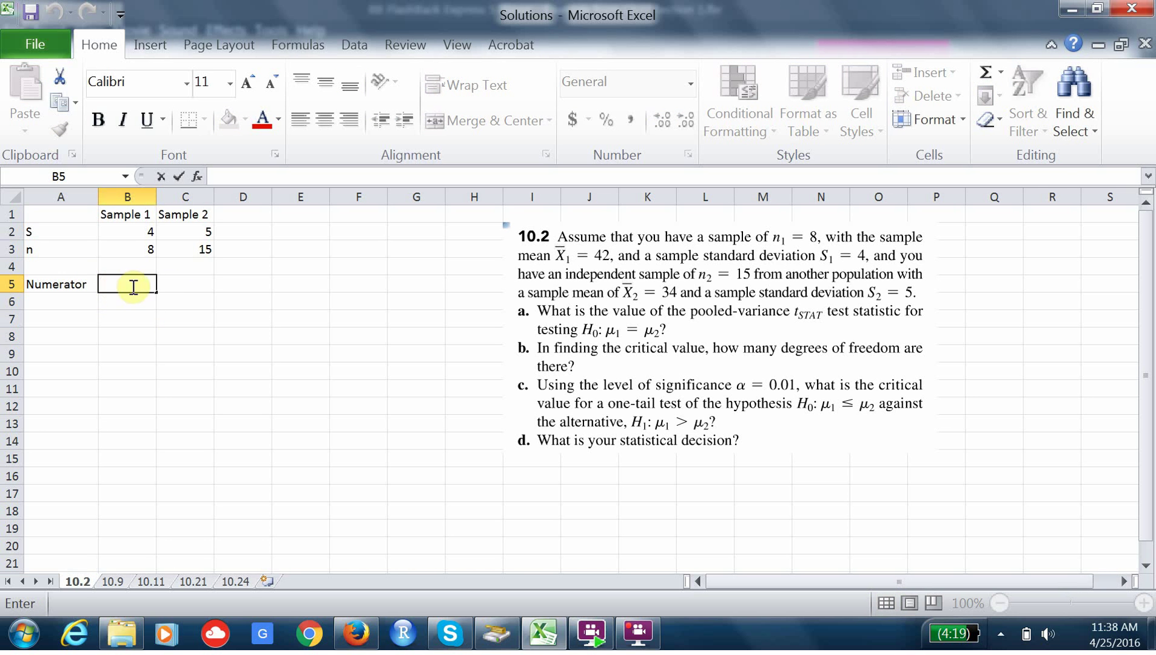
Step: Enter and correct the B5 formula =B2^2*(B3-1), giving 128
{"action": "type", "text": "="}
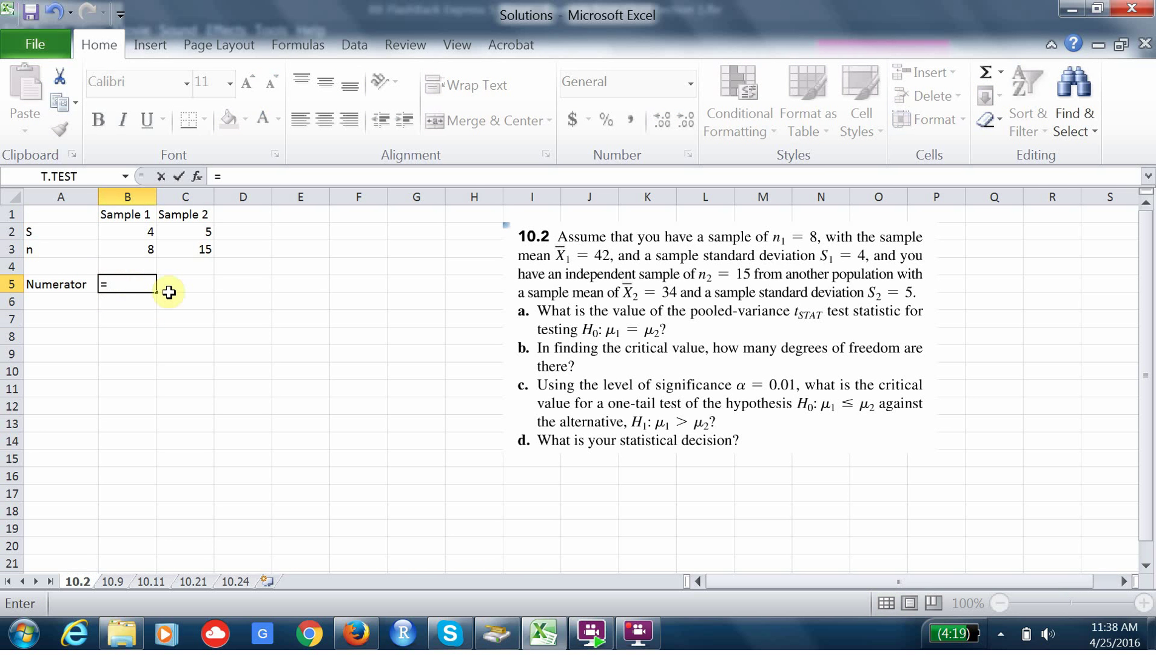
{"action": "left_click", "coordinate": [136, 233]}
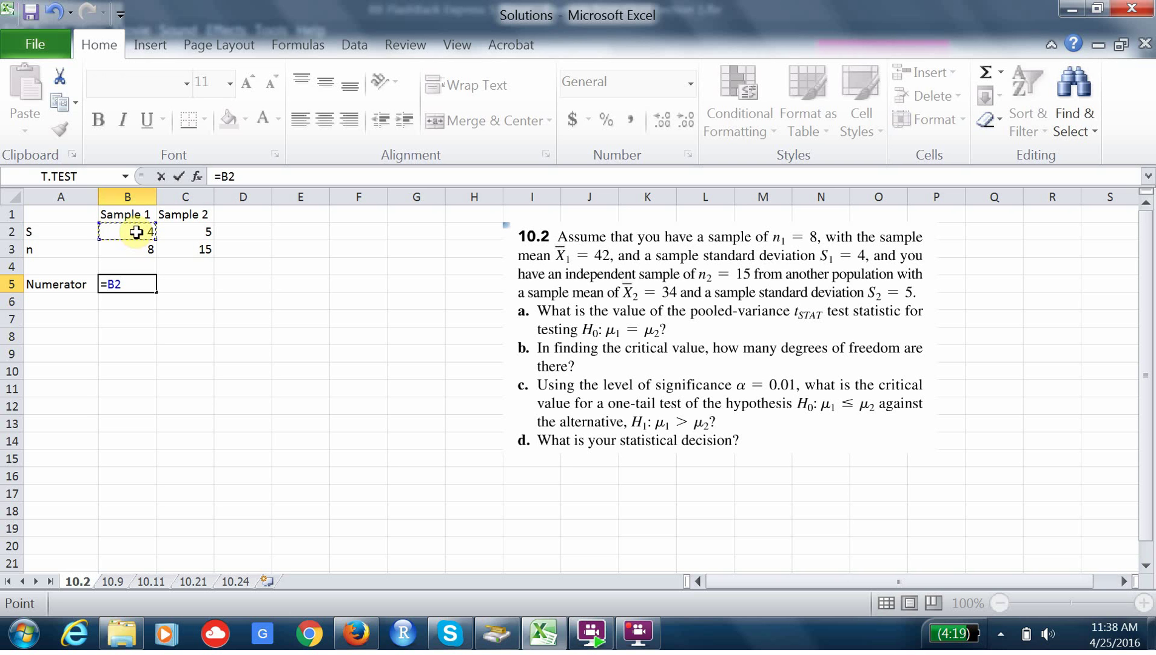
{"action": "type", "text": "^2*("}
{"action": "left_click", "coordinate": [145, 247]}
{"action": "type", "text": "1"}
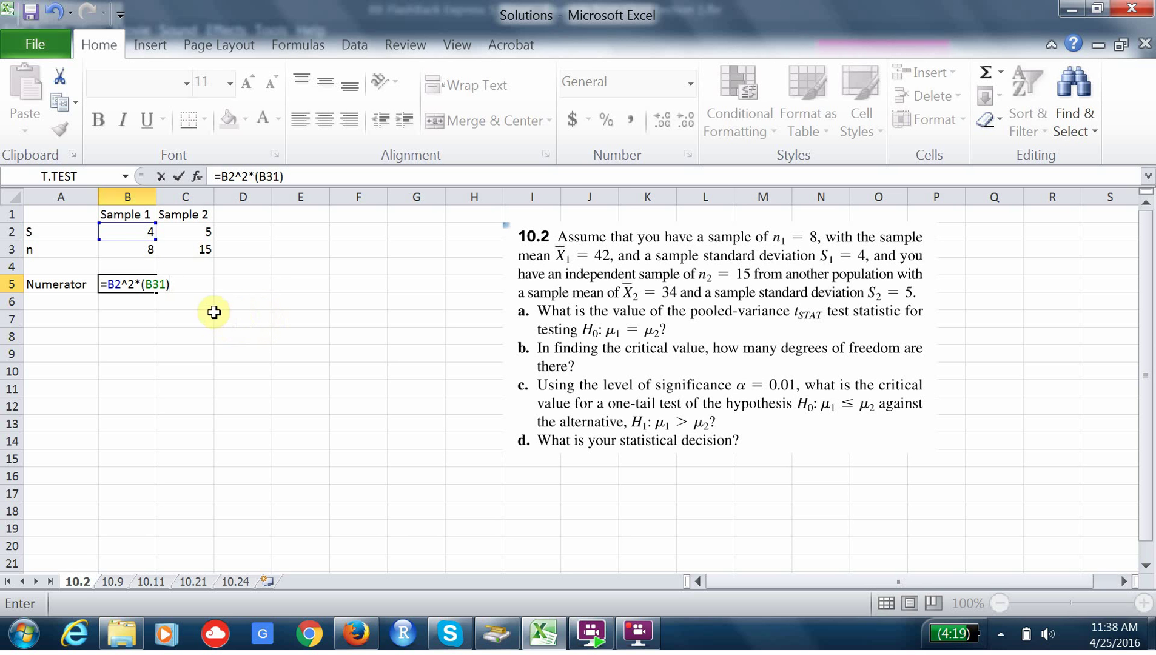
{"action": "left_click", "coordinate": [238, 274]}
{"action": "left_click", "coordinate": [129, 284]}
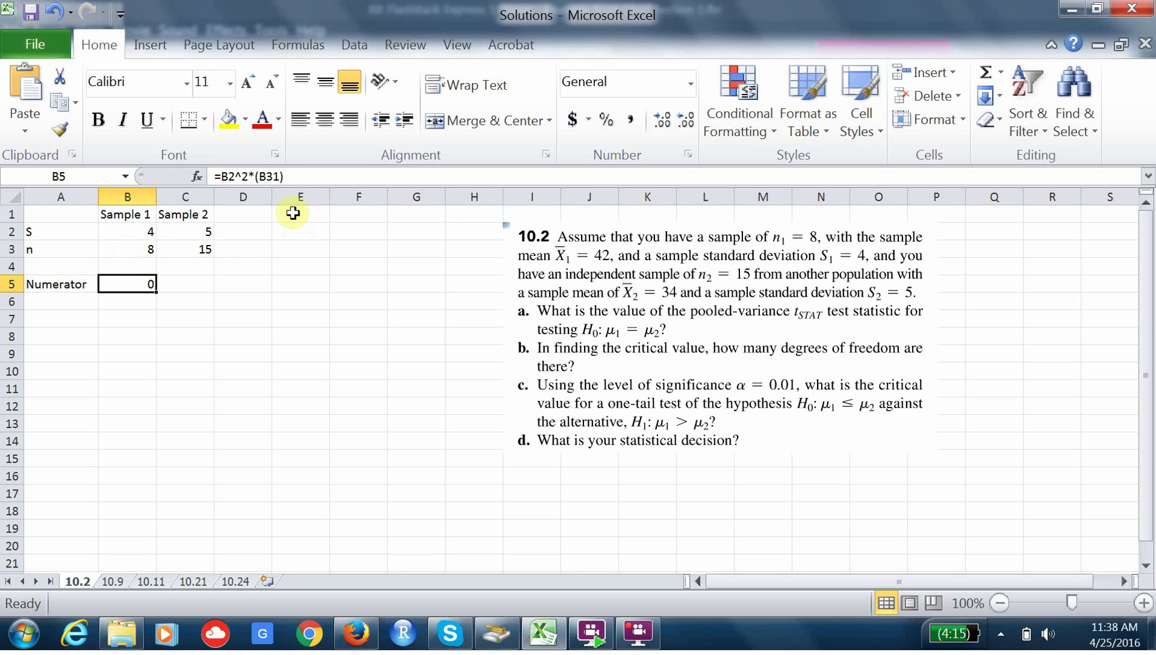
{"action": "left_click", "coordinate": [277, 176]}
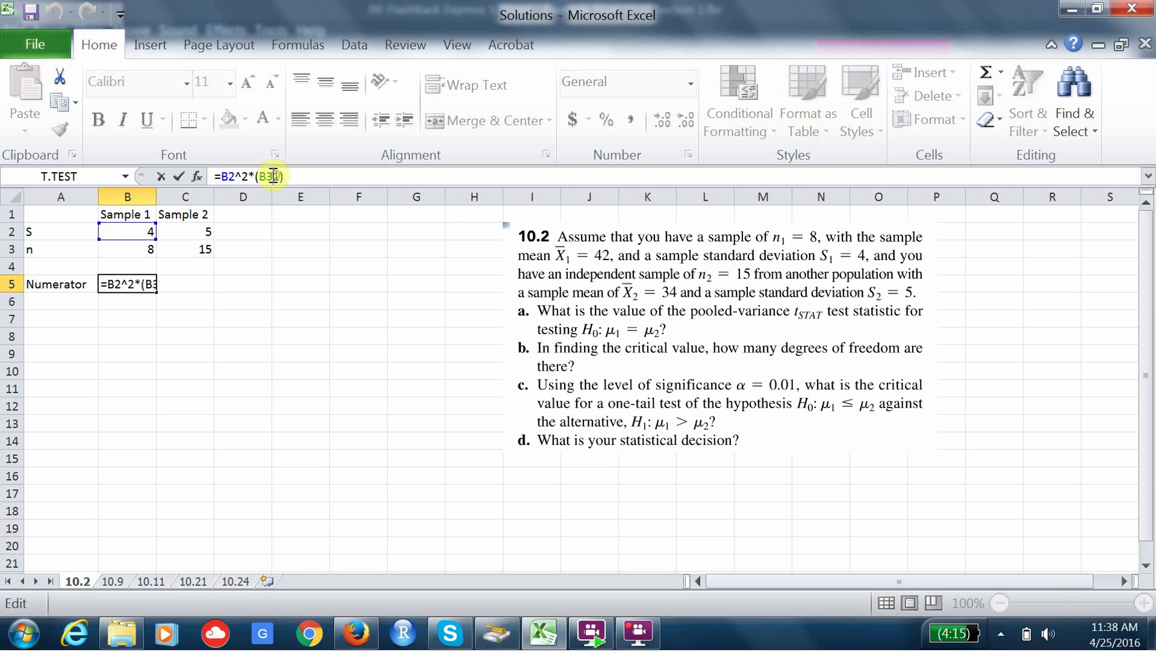
{"action": "type", "text": "1"}
{"action": "key", "text": "Return"}
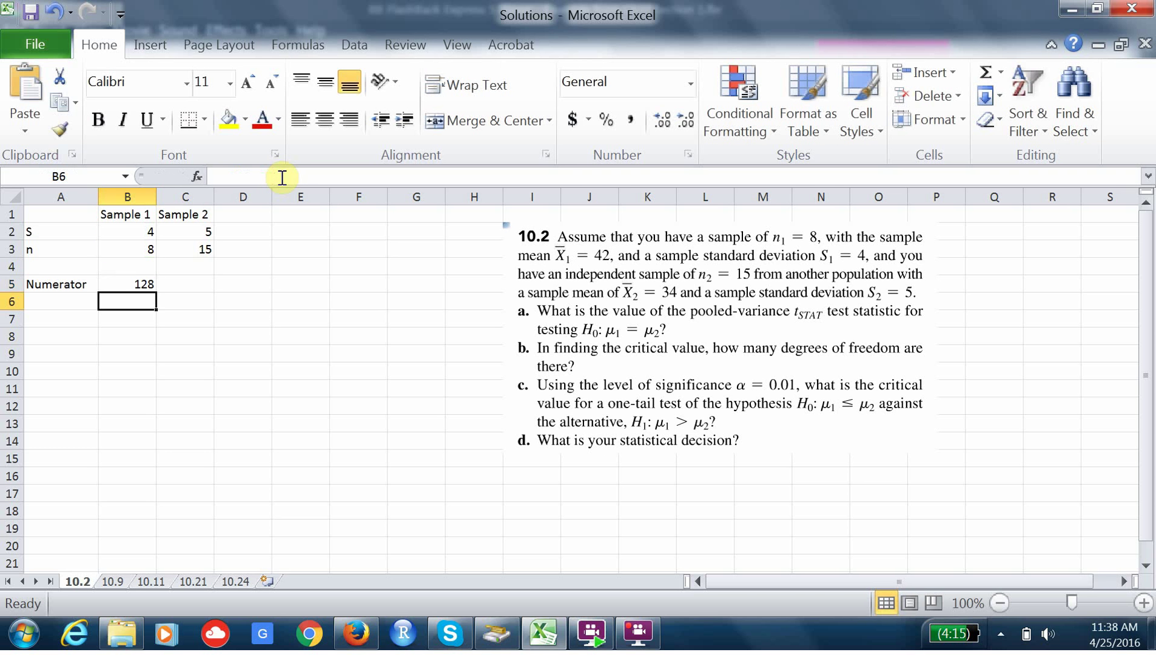
Step: Copy the numerator formula into C5, giving 375 for Sample 2
{"action": "left_click", "coordinate": [149, 283]}
{"action": "left_click_drag", "start_coordinate": [156, 293], "coordinate": [200, 289]}
{"action": "left_click", "coordinate": [338, 316]}
{"action": "left_click", "coordinate": [206, 286]}
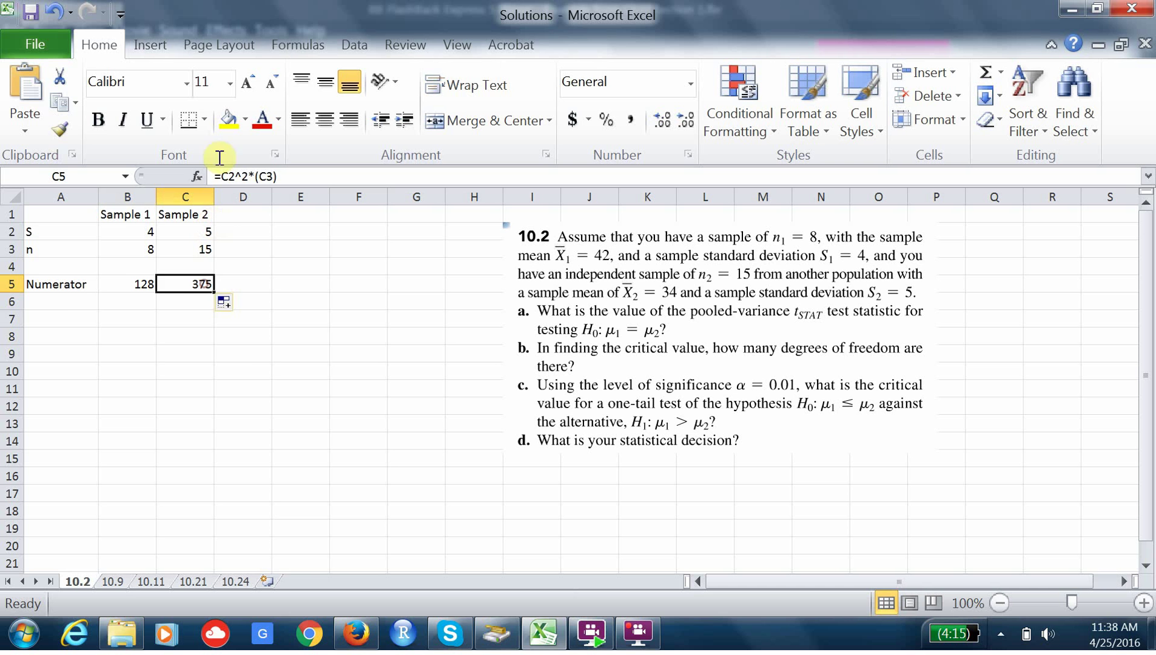
{"action": "left_click", "coordinate": [50, 306]}
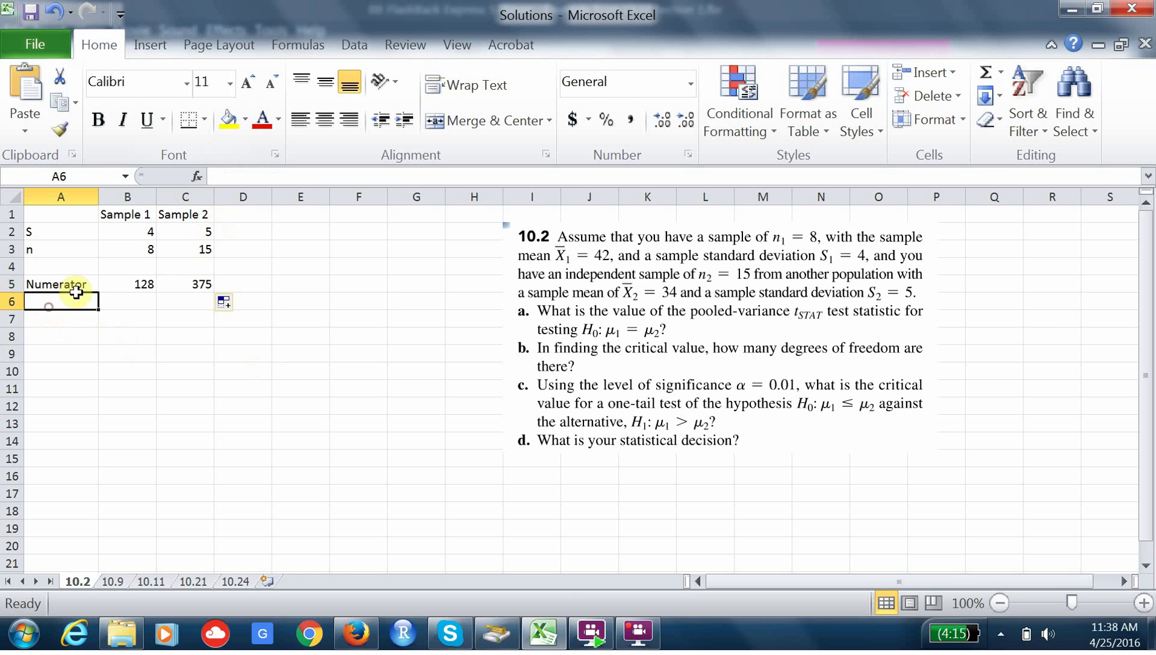
Step: Add a Denom row with =B3+C3-2, giving 21
{"action": "type", "text": "Denom"}
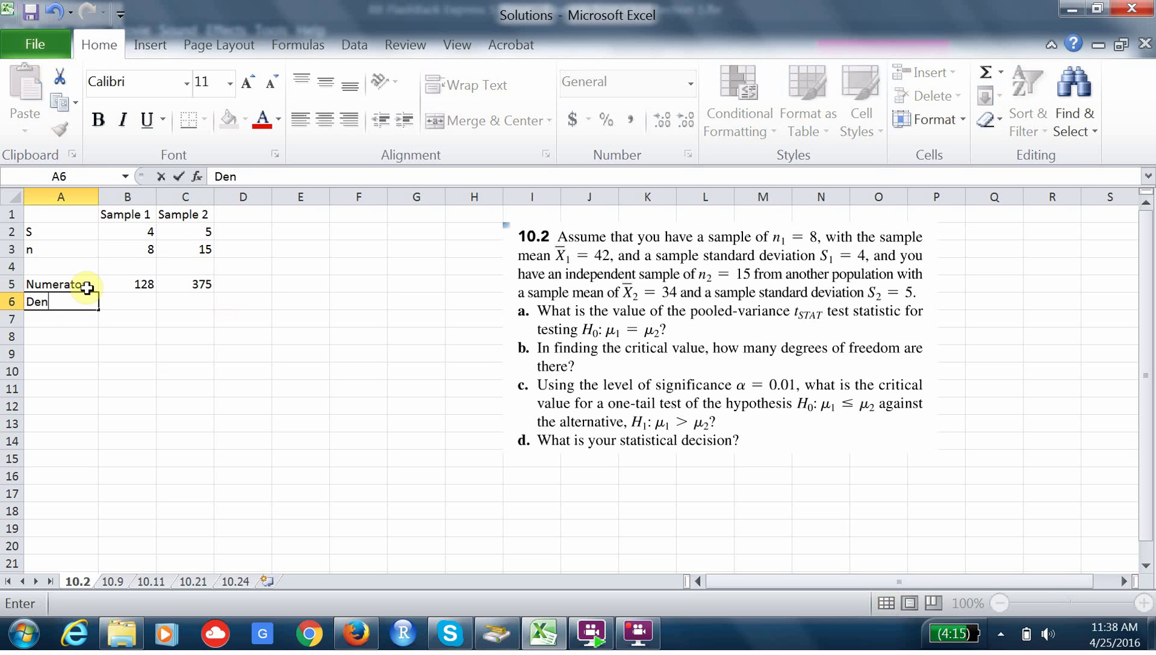
{"action": "left_click", "coordinate": [131, 304]}
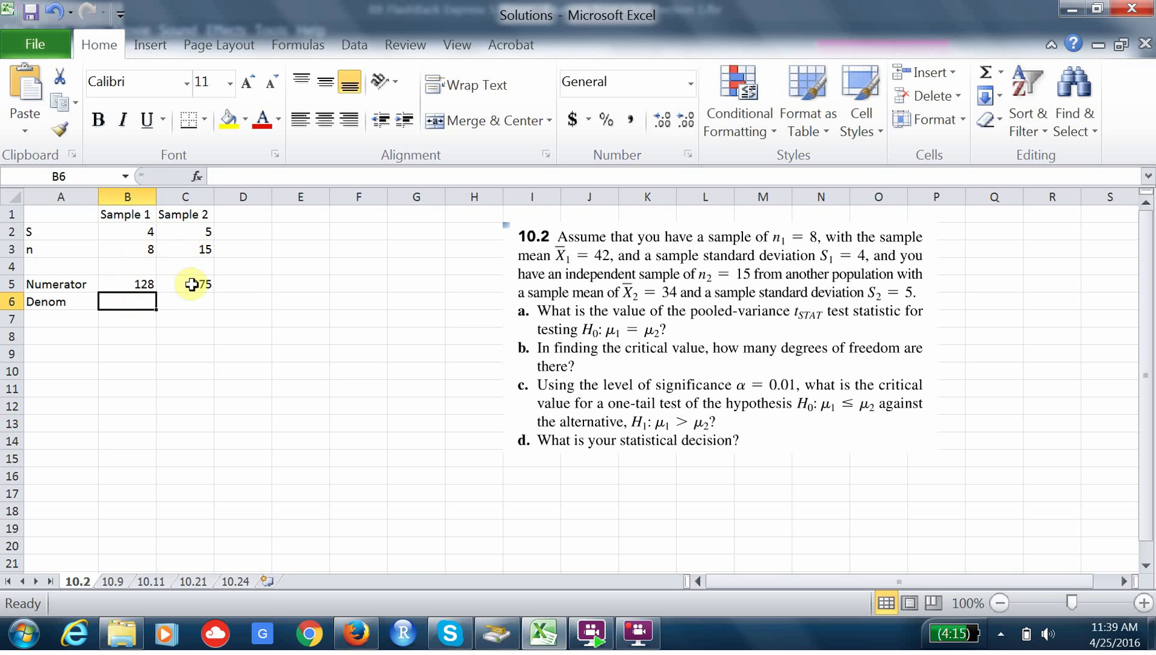
{"action": "type", "text": "="}
{"action": "left_click", "coordinate": [148, 255]}
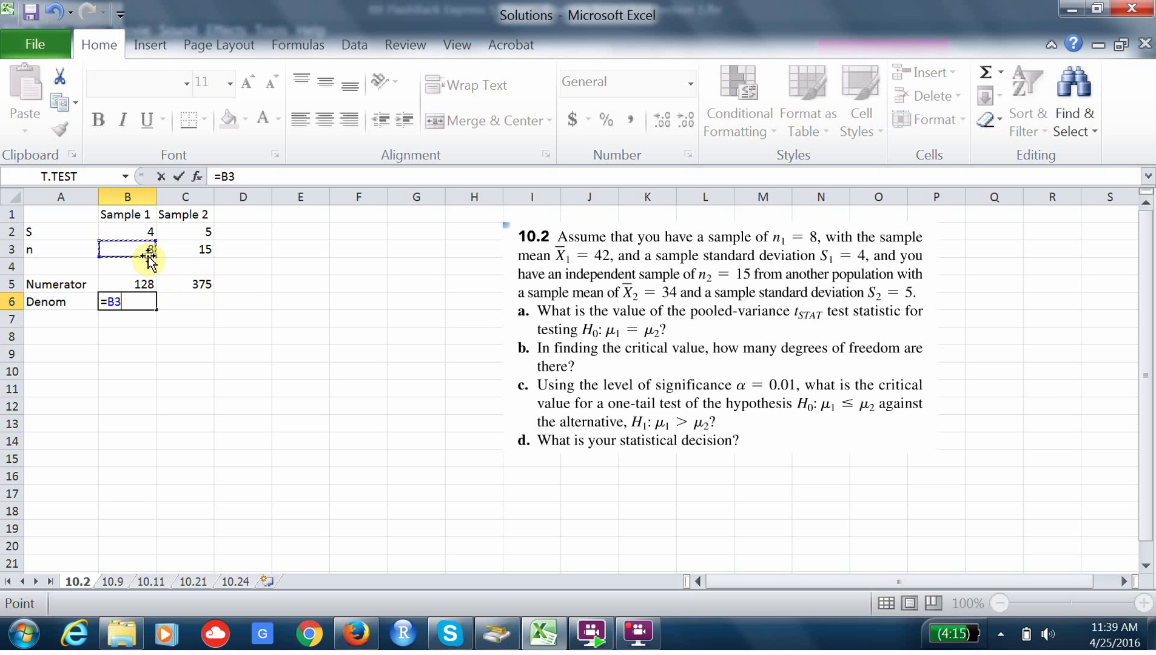
{"action": "type", "text": "+"}
{"action": "left_click", "coordinate": [194, 250]}
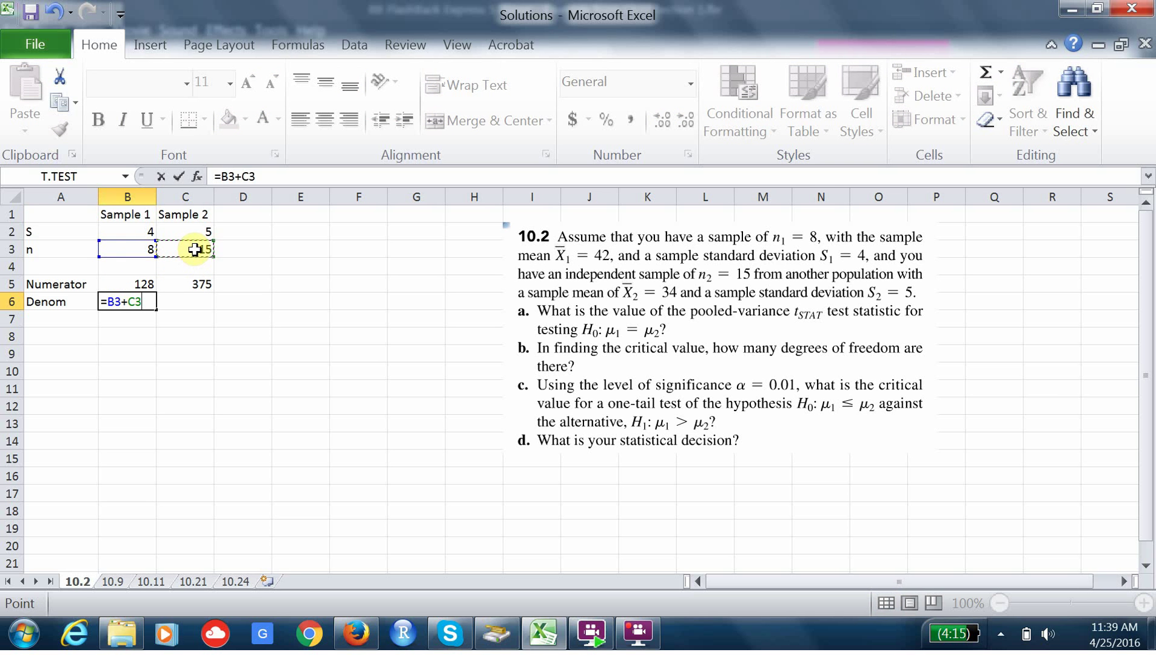
{"action": "type", "text": "-2"}
{"action": "key", "text": "Return"}
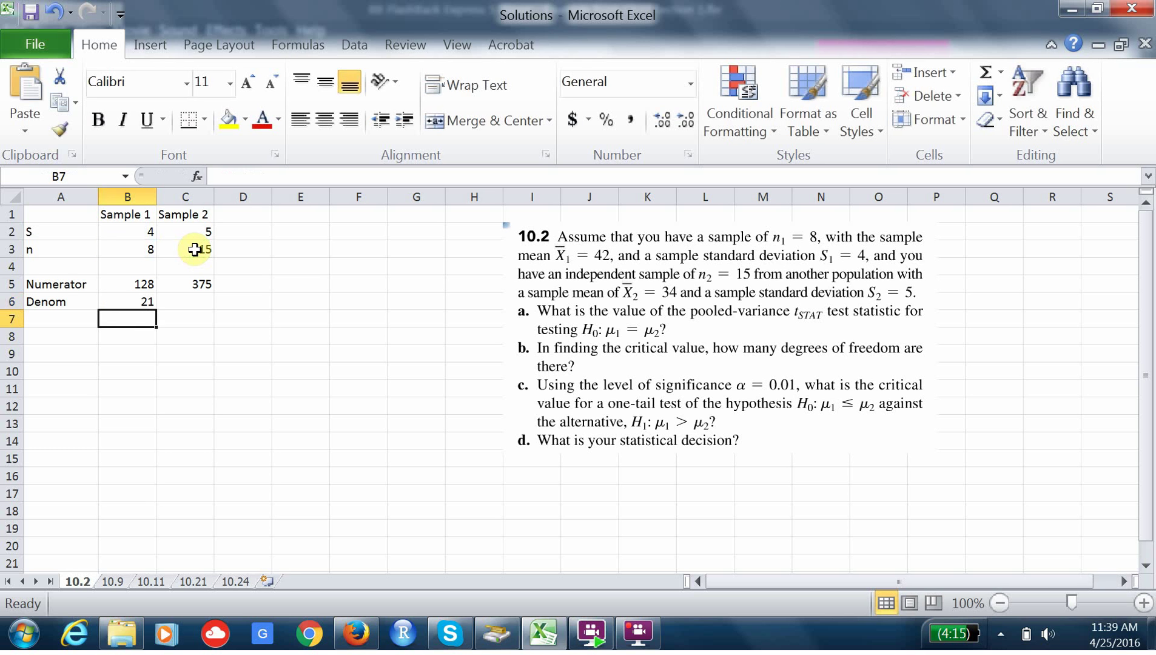
Step: Add an Sp^2 (pooled Var) row with =(B5+C5)/B6, giving 23.95238, widening column A
{"action": "left_click", "coordinate": [47, 320]}
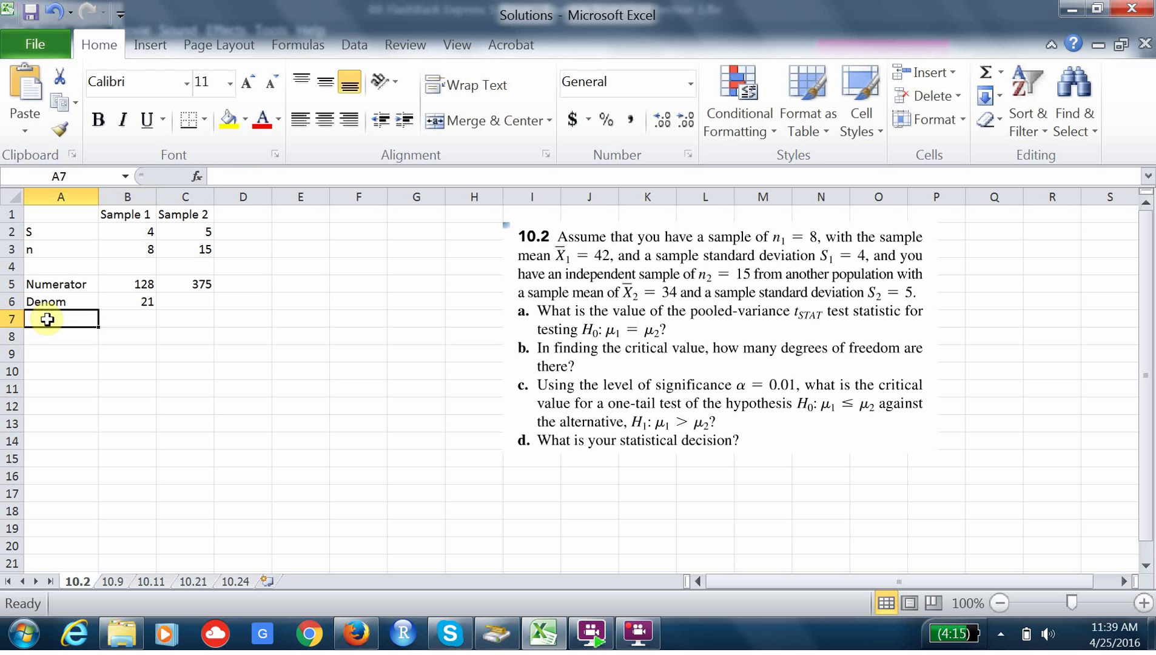
{"action": "type", "text": "Sp"}
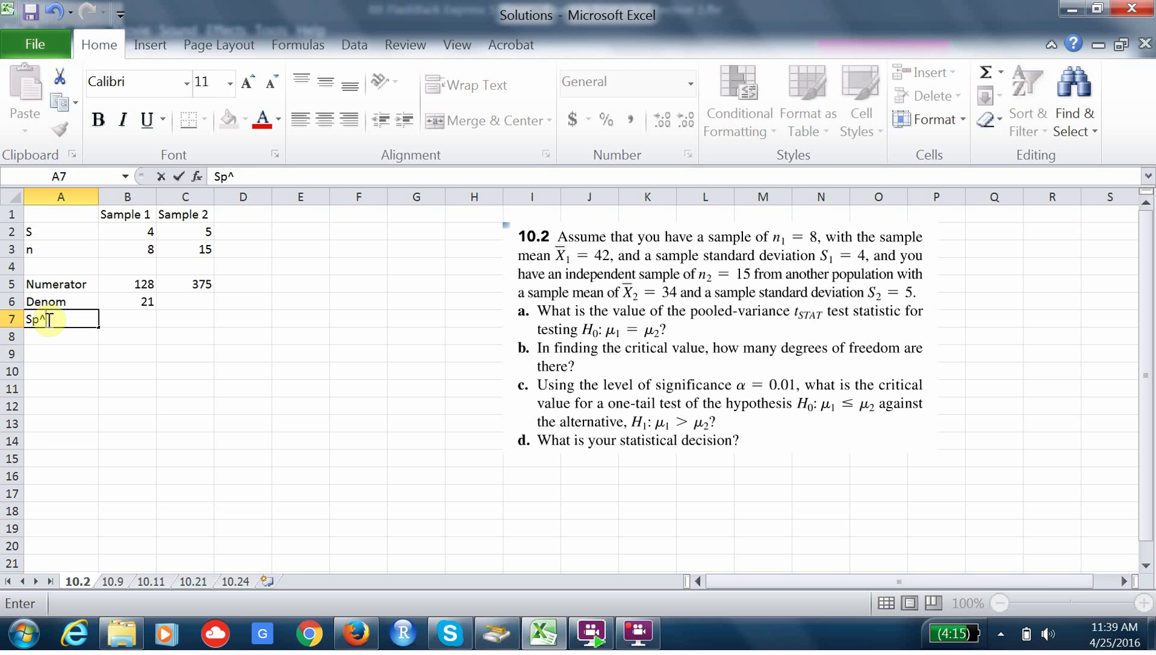
{"action": "type", "text": "^2 (pooled Var"}
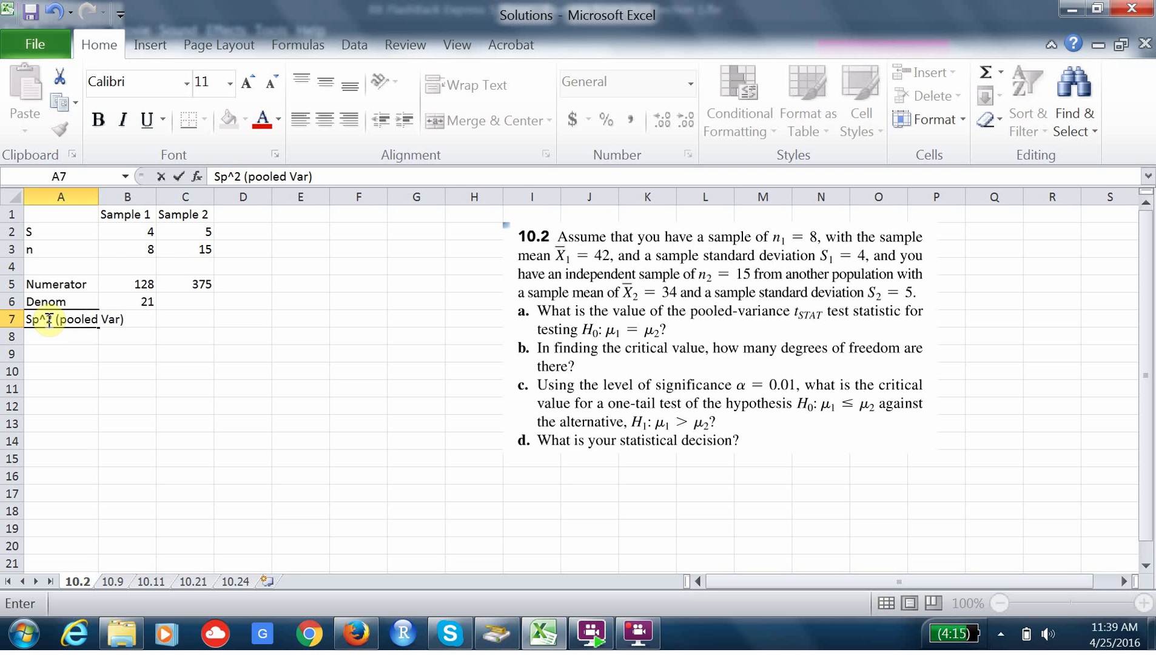
{"action": "left_click", "coordinate": [162, 337]}
{"action": "left_click_drag", "start_coordinate": [98, 197], "coordinate": [148, 198]}
{"action": "left_click", "coordinate": [194, 321]}
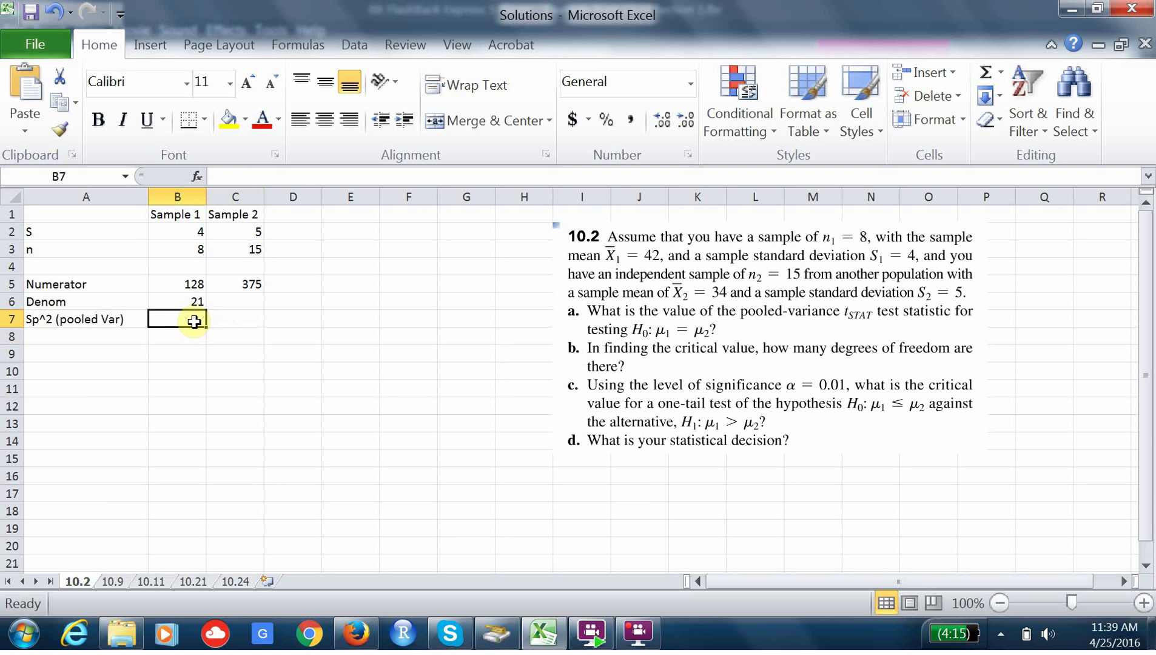
{"action": "type", "text": "=("}
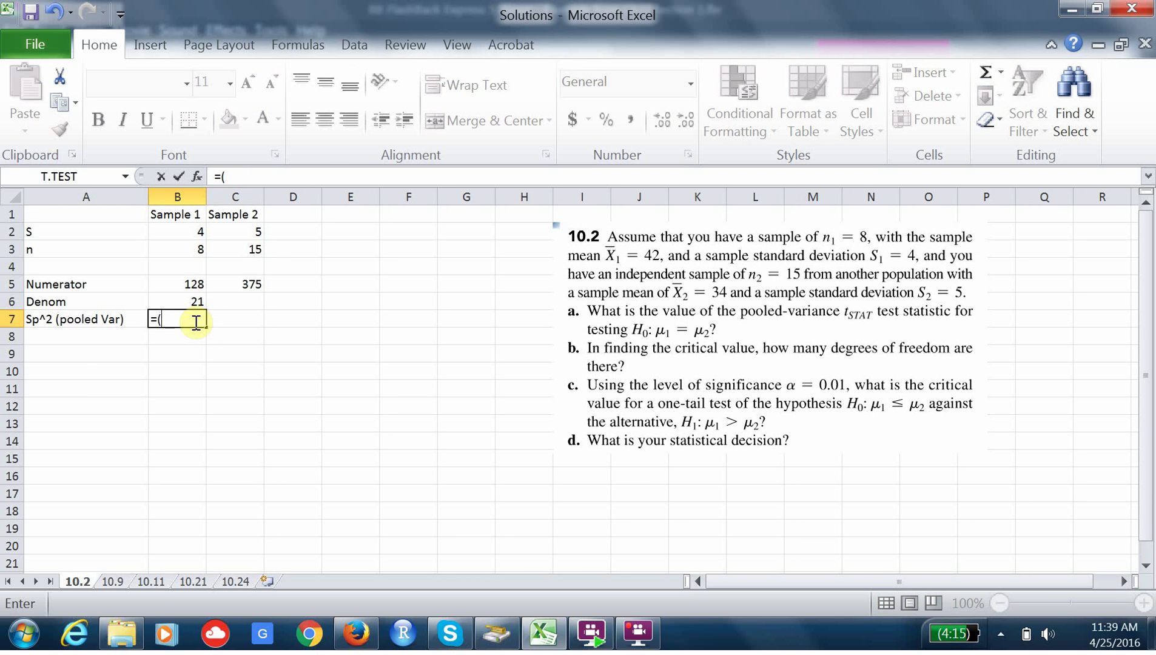
{"action": "left_click", "coordinate": [189, 283]}
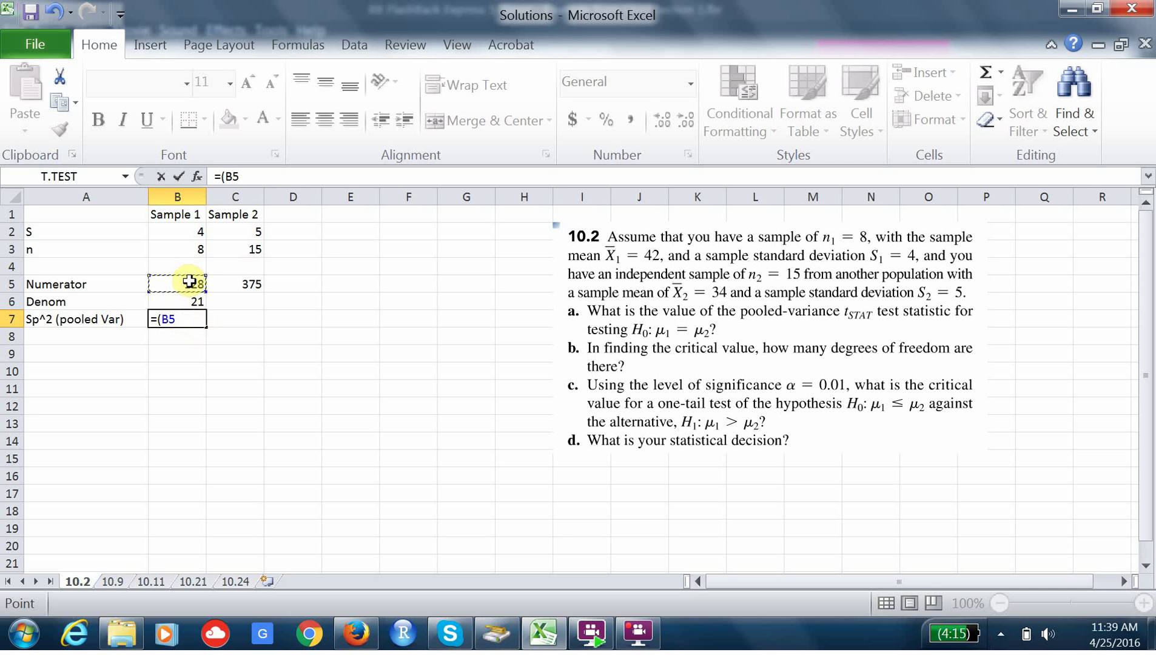
{"action": "type", "text": "+"}
{"action": "left_click", "coordinate": [233, 285]}
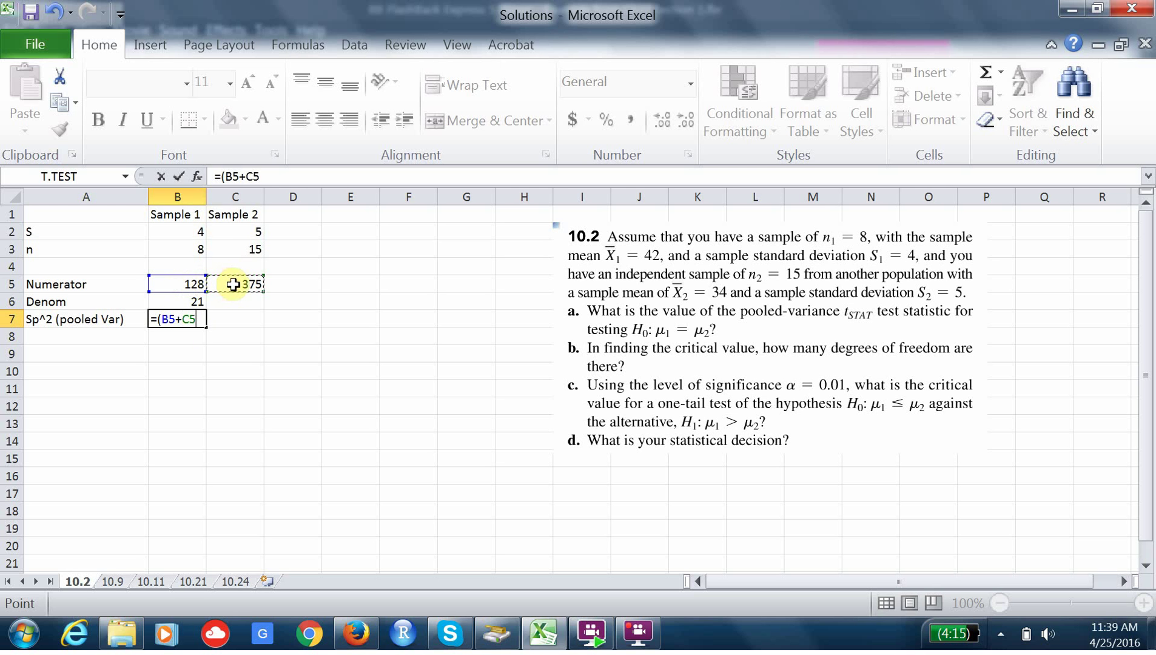
{"action": "type", "text": ")/"}
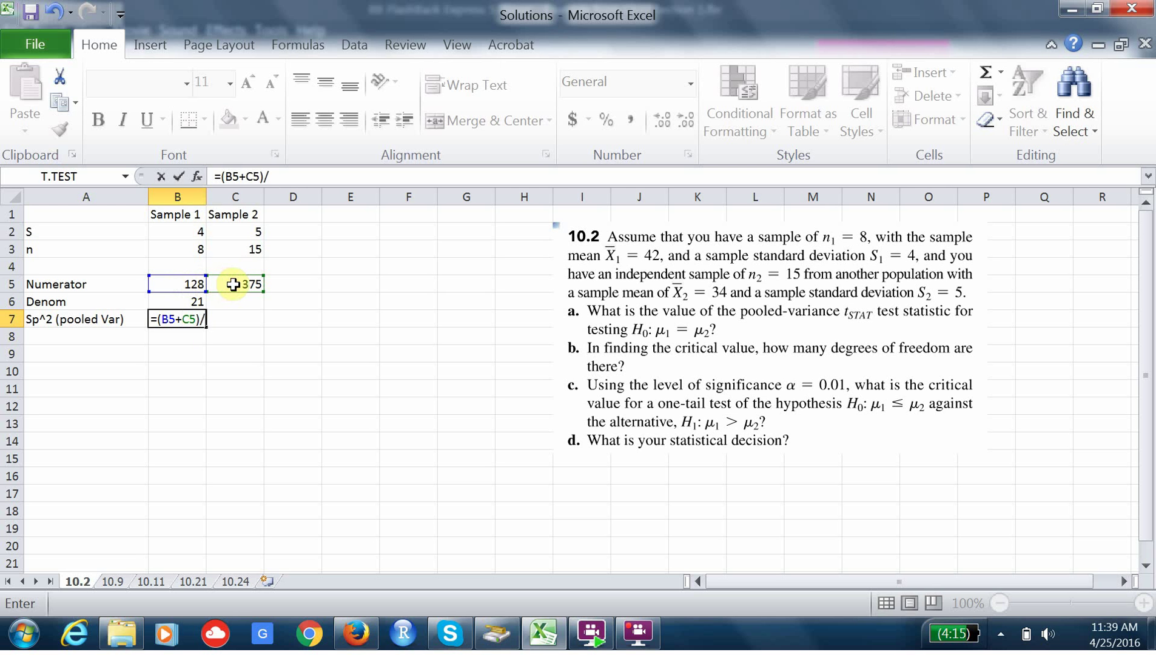
{"action": "left_click", "coordinate": [195, 304]}
{"action": "key", "text": "Return"}
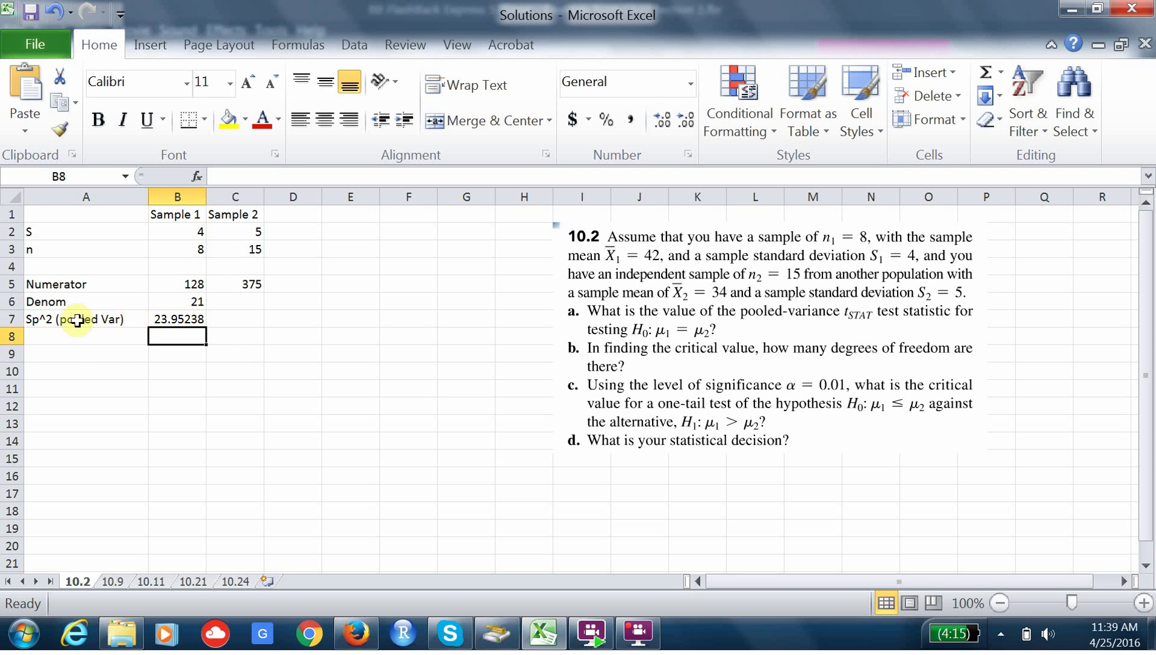
Step: Label A8 Sp and enter =SQRT(B7) in B8, giving 4.894117
{"action": "left_click", "coordinate": [66, 340]}
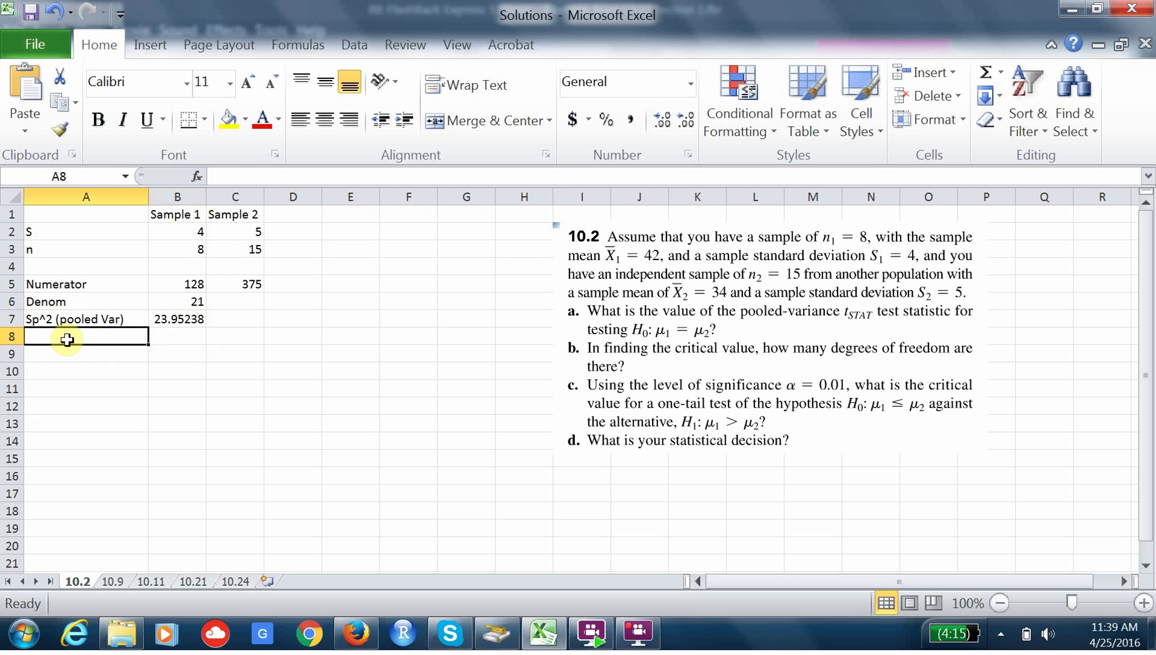
{"action": "type", "text": "S"}
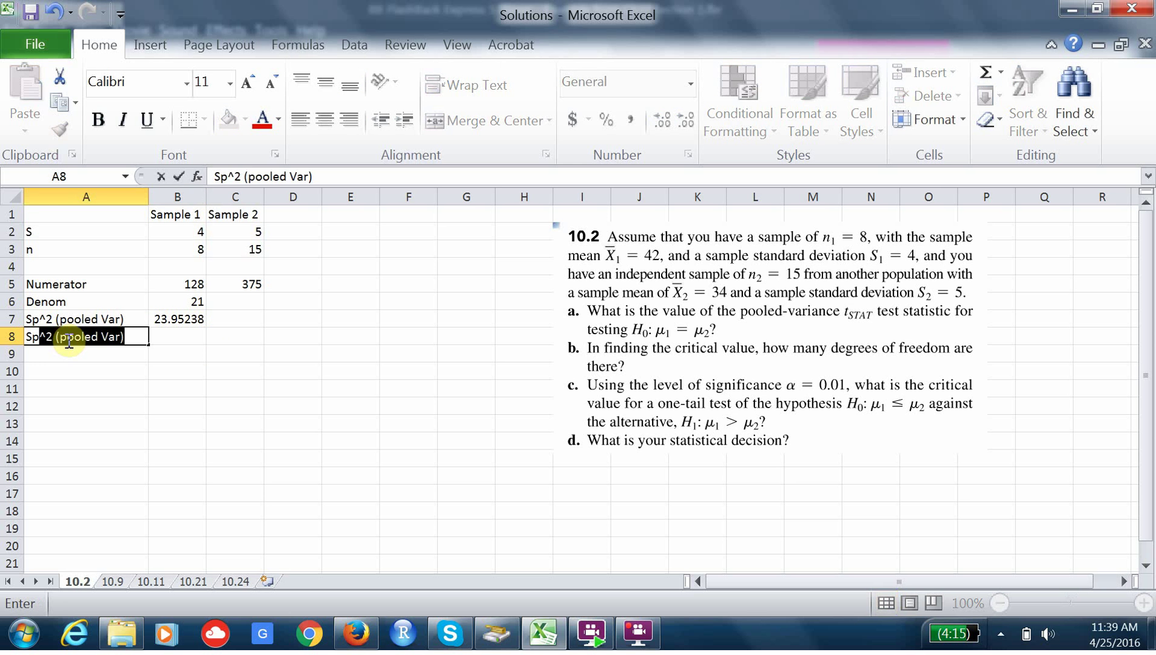
{"action": "type", "text": "p"}
{"action": "key", "text": "Delete"}
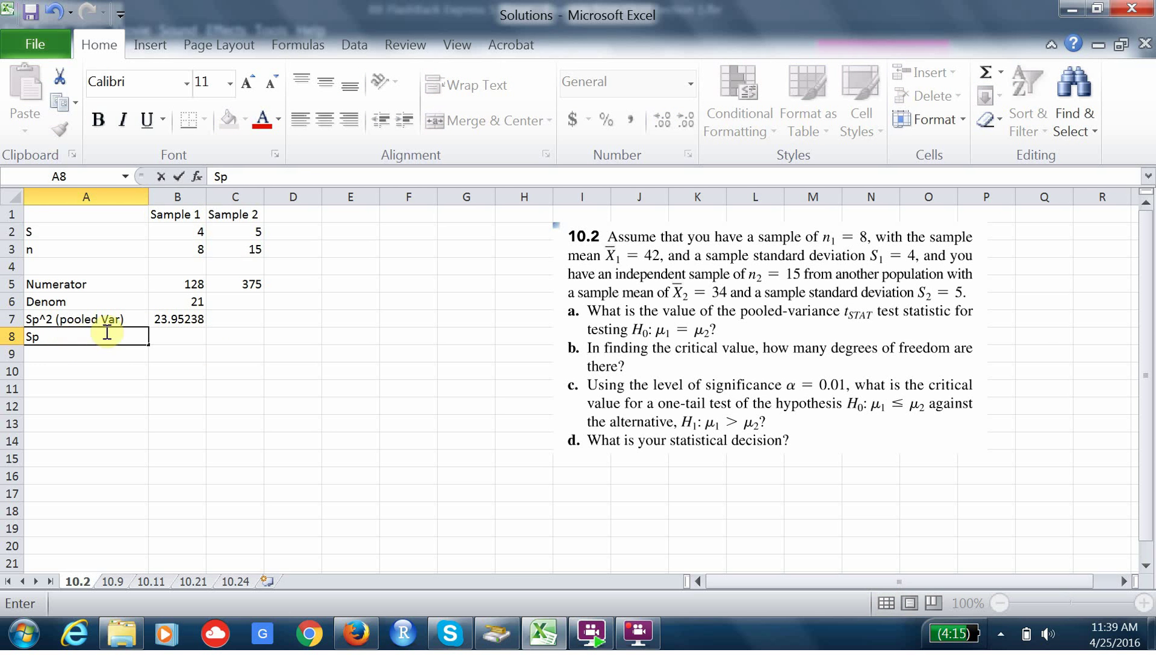
{"action": "left_click", "coordinate": [163, 335]}
{"action": "type", "text": "="}
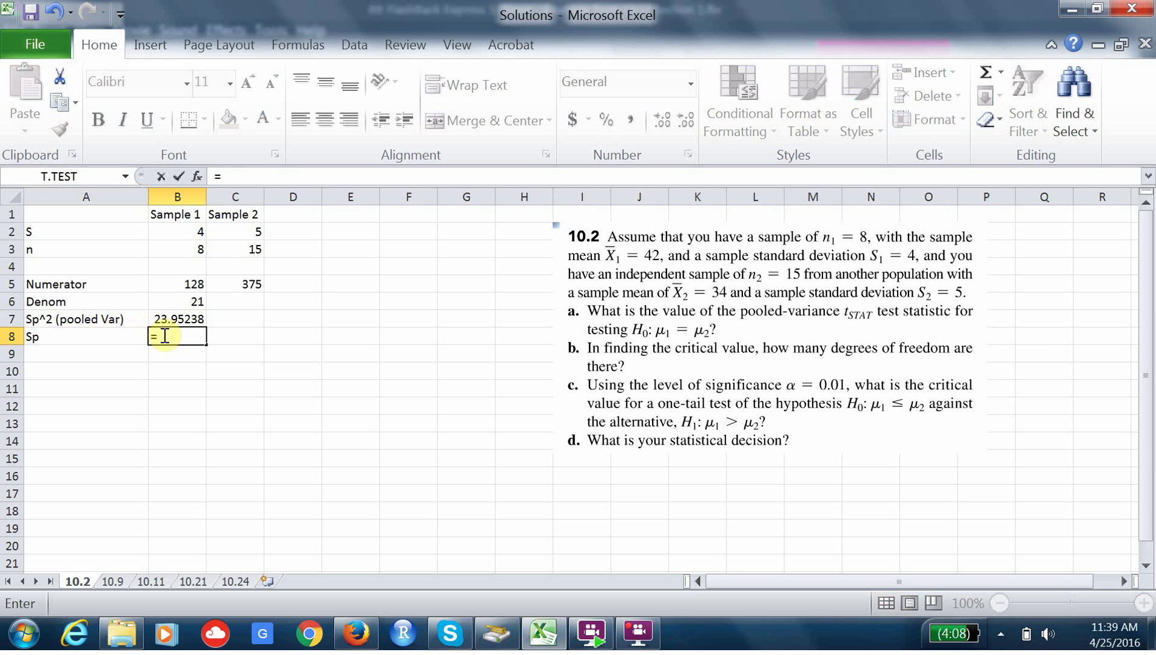
{"action": "type", "text": "sq"}
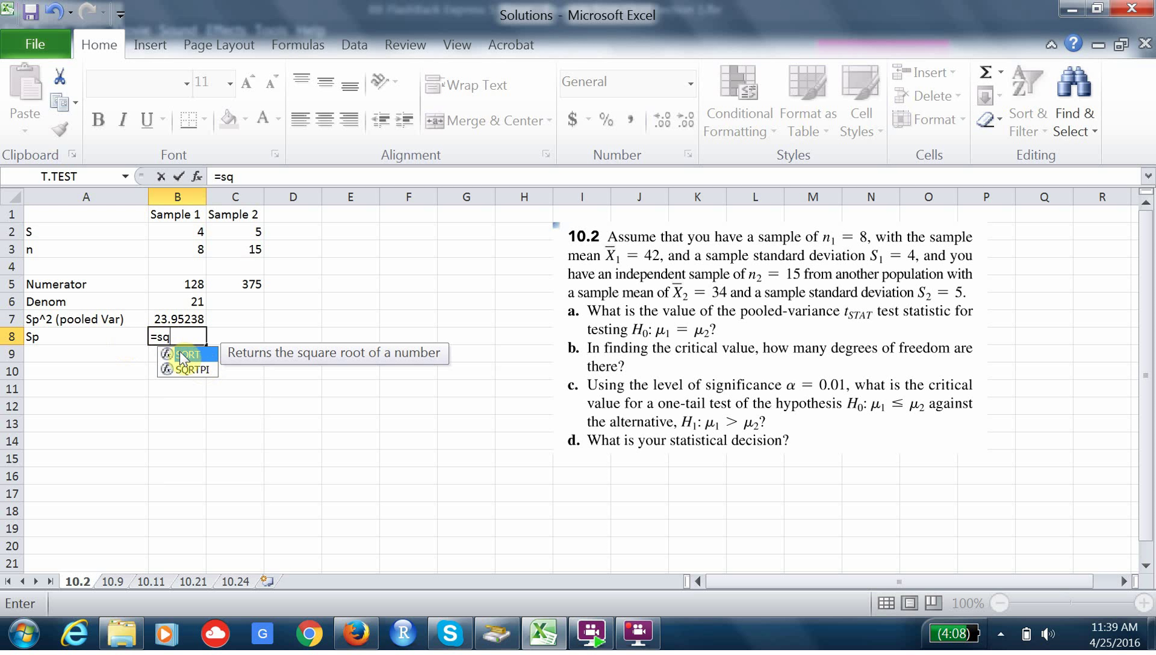
{"action": "double_click", "coordinate": [182, 355]}
{"action": "left_click", "coordinate": [172, 318]}
{"action": "key", "text": "Return"}
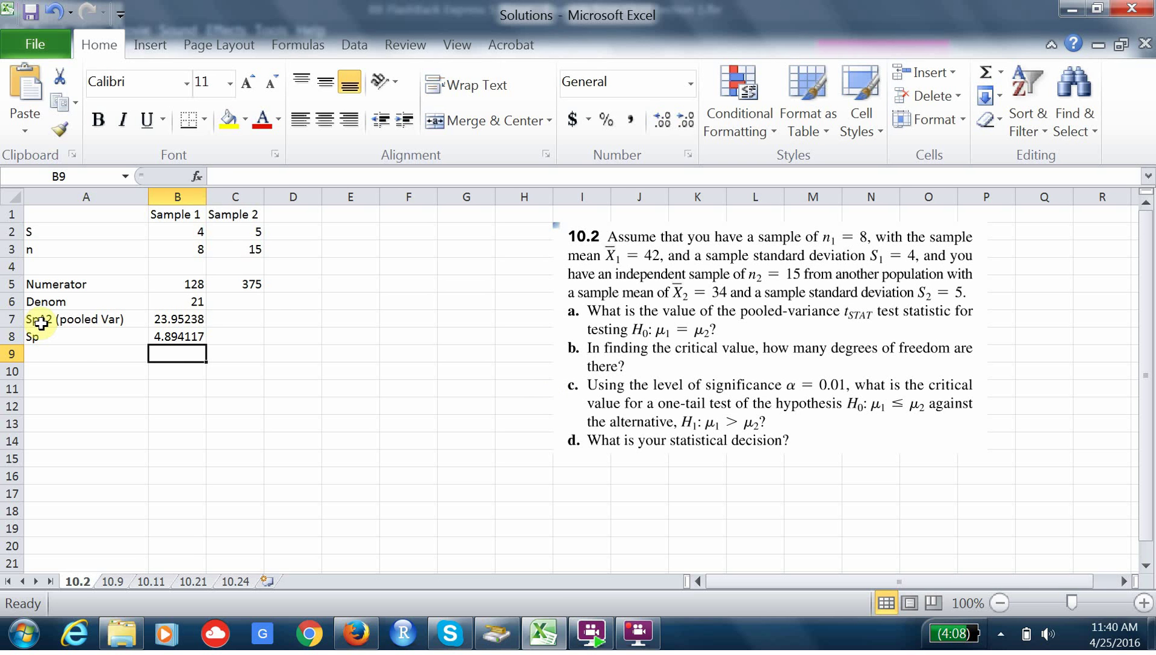
Step: Fill the pooled variance label and value (A7:B7) yellow
{"action": "left_click_drag", "start_coordinate": [40, 323], "coordinate": [197, 320]}
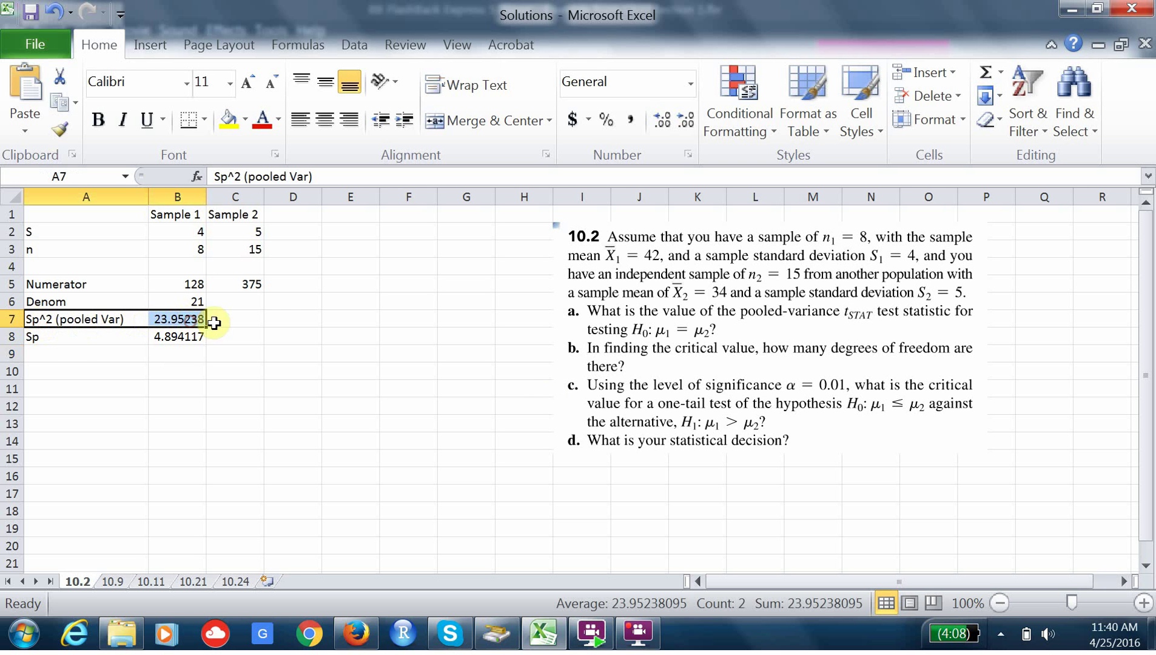
{"action": "left_click", "coordinate": [229, 119]}
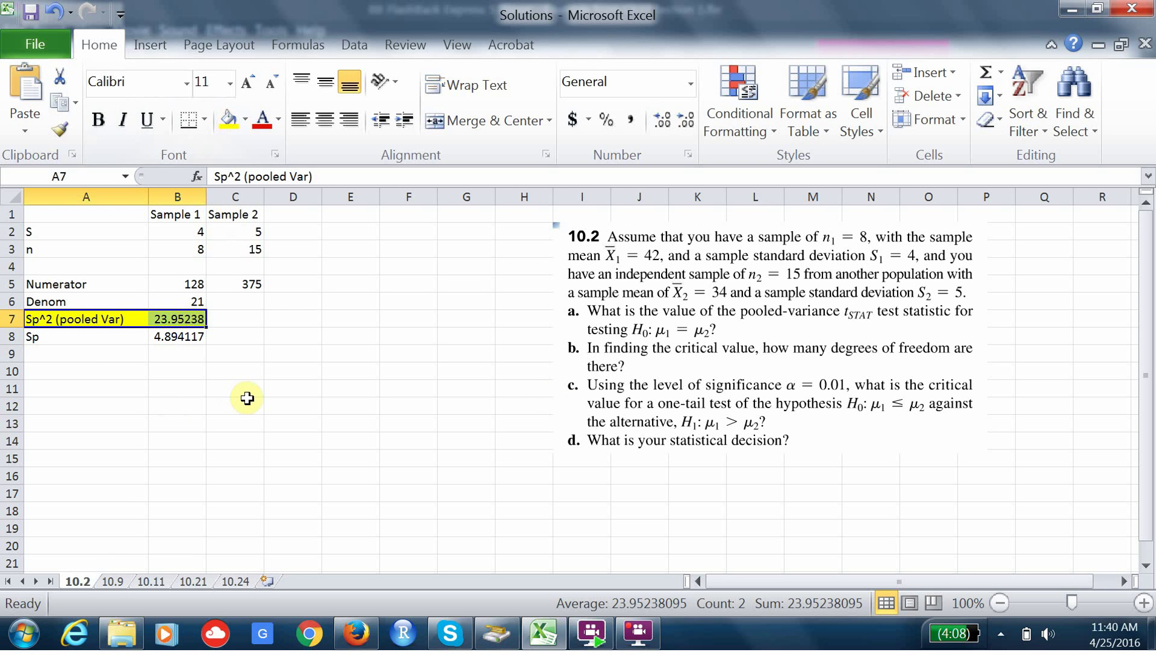
{"action": "left_click", "coordinate": [56, 388]}
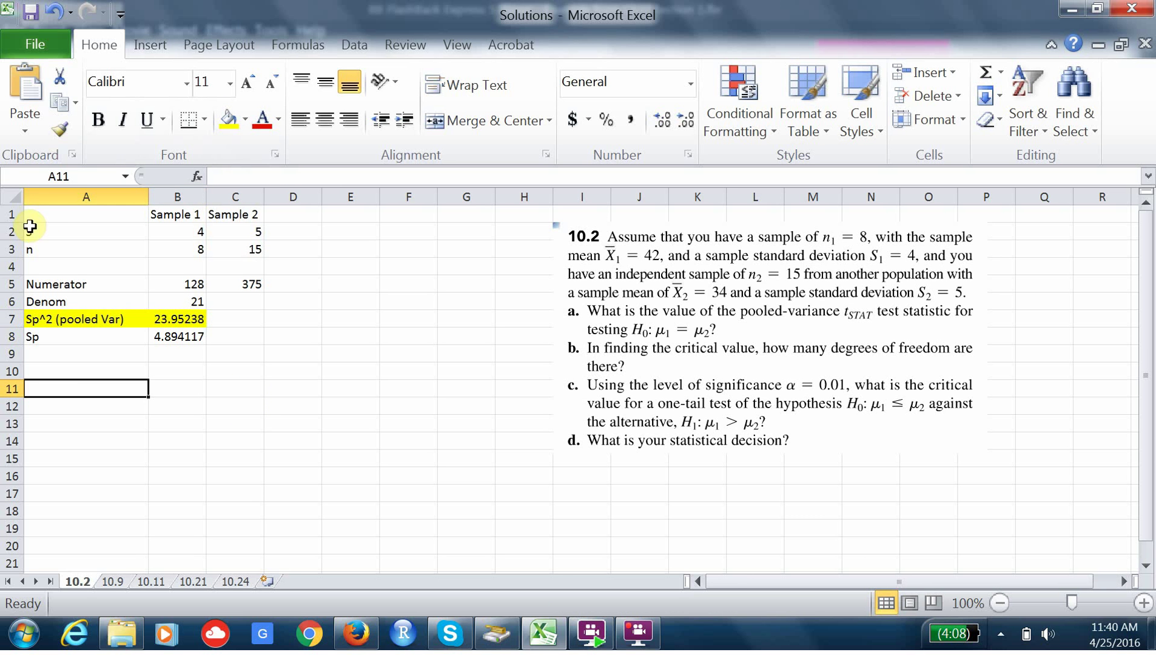
Step: Insert a blank row above the calculations and start a Part a heading in A5
{"action": "left_click", "coordinate": [4, 218]}
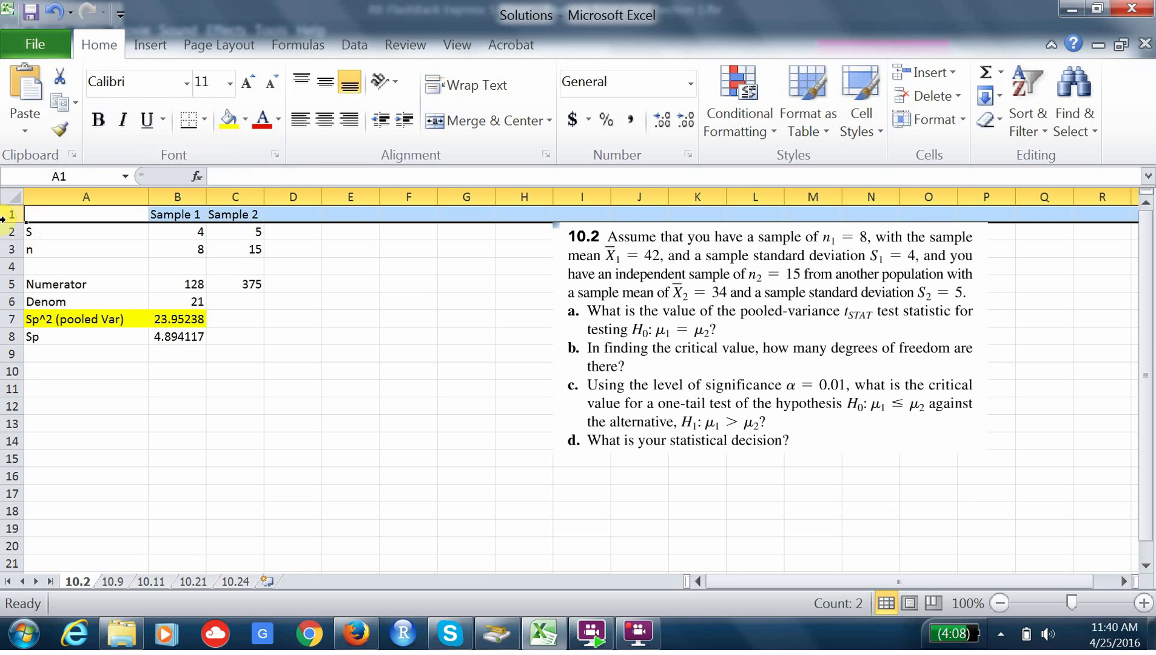
{"action": "left_click", "coordinate": [10, 266]}
{"action": "right_click", "coordinate": [11, 265]}
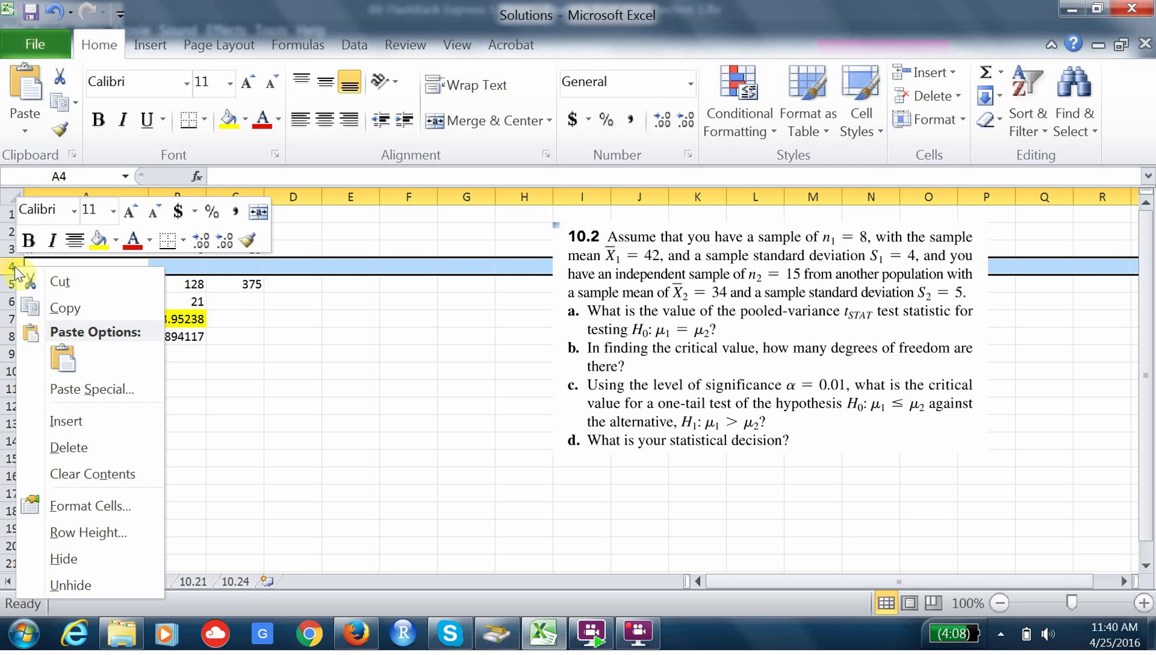
{"action": "left_click", "coordinate": [68, 418]}
{"action": "left_click", "coordinate": [50, 286]}
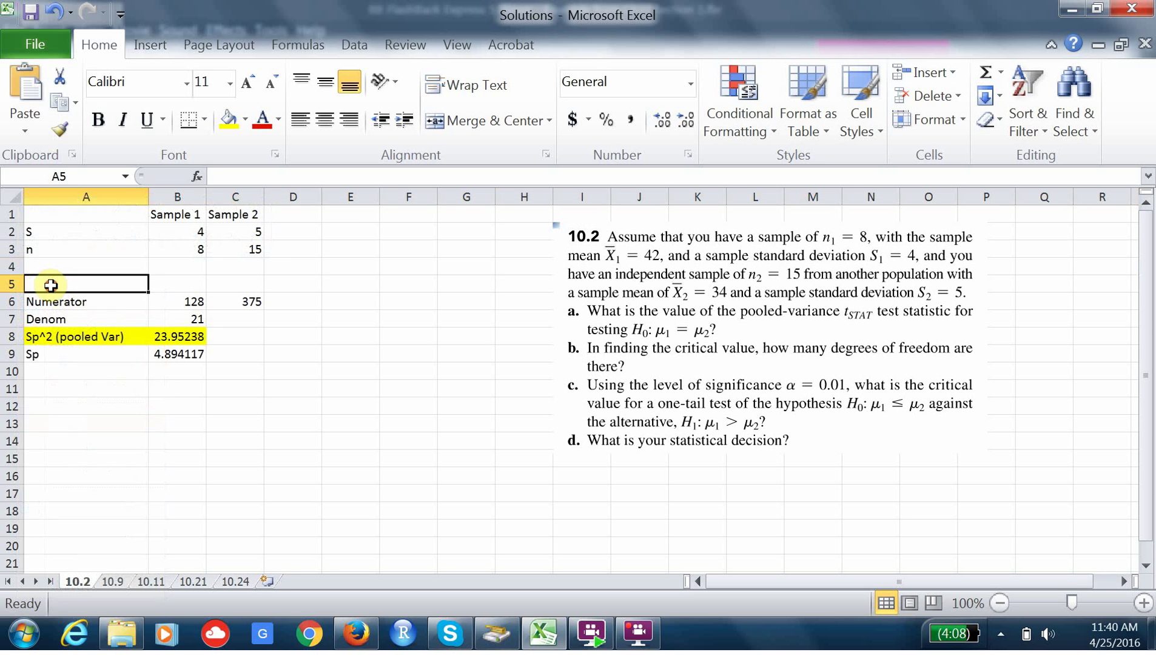
{"action": "type", "text": "Part a"}
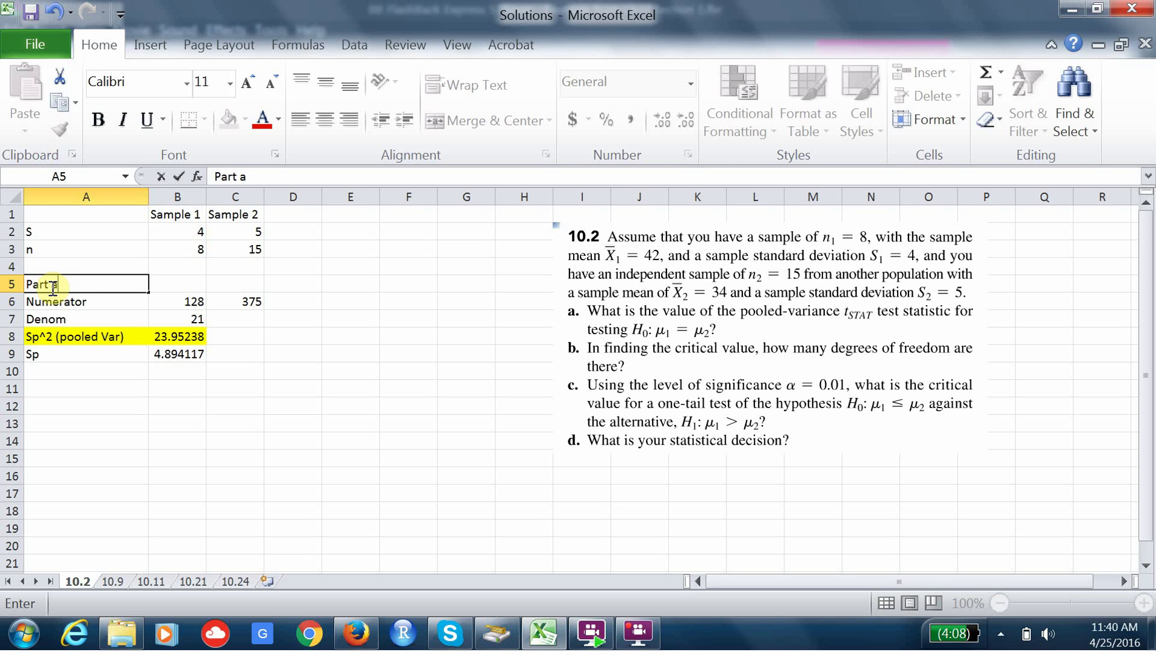
Step: Add a Part b heading with a df=n1+n2-2 row valued 21
{"action": "left_click", "coordinate": [53, 395]}
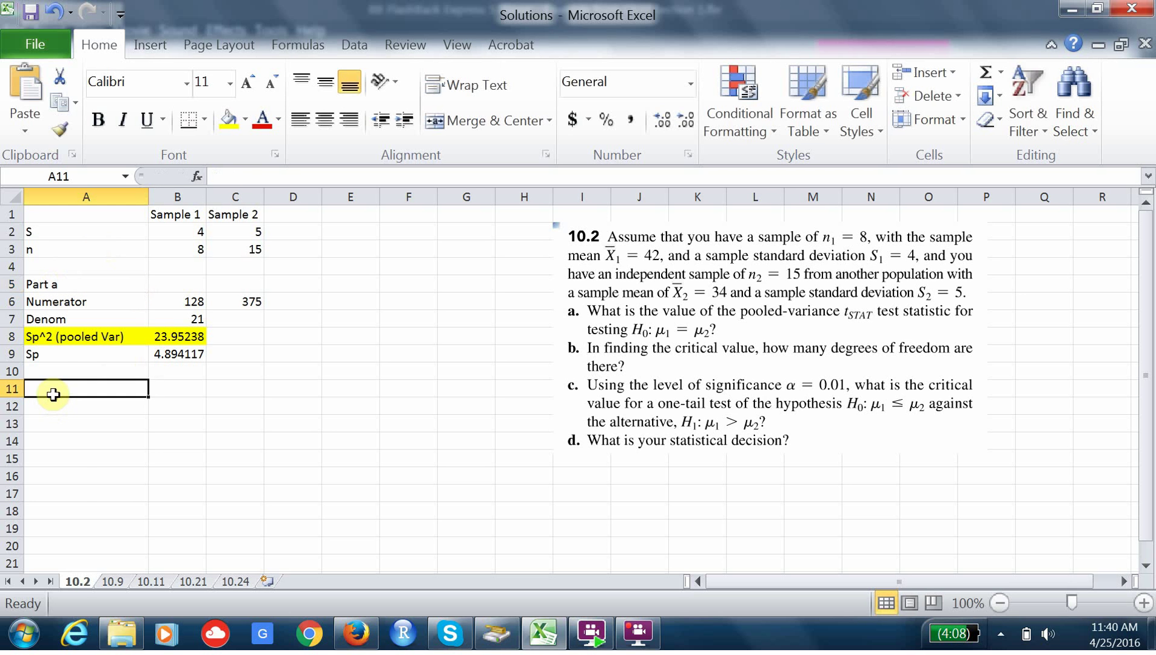
{"action": "type", "text": "Part b"}
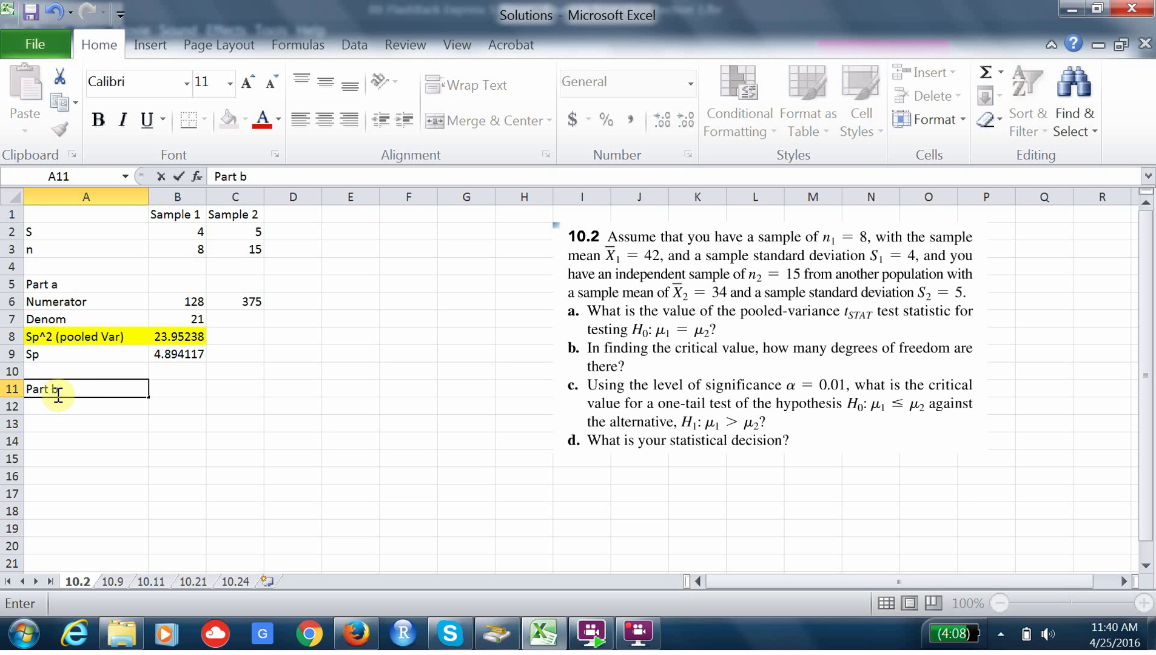
{"action": "key", "text": "Return"}
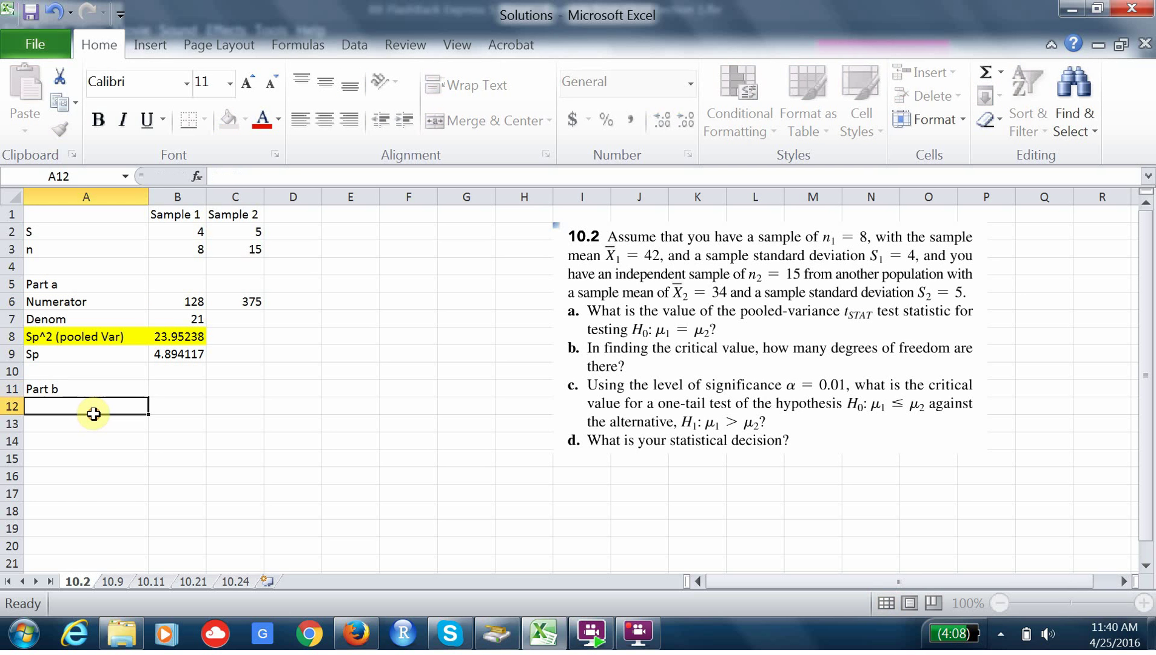
{"action": "type", "text": "df="}
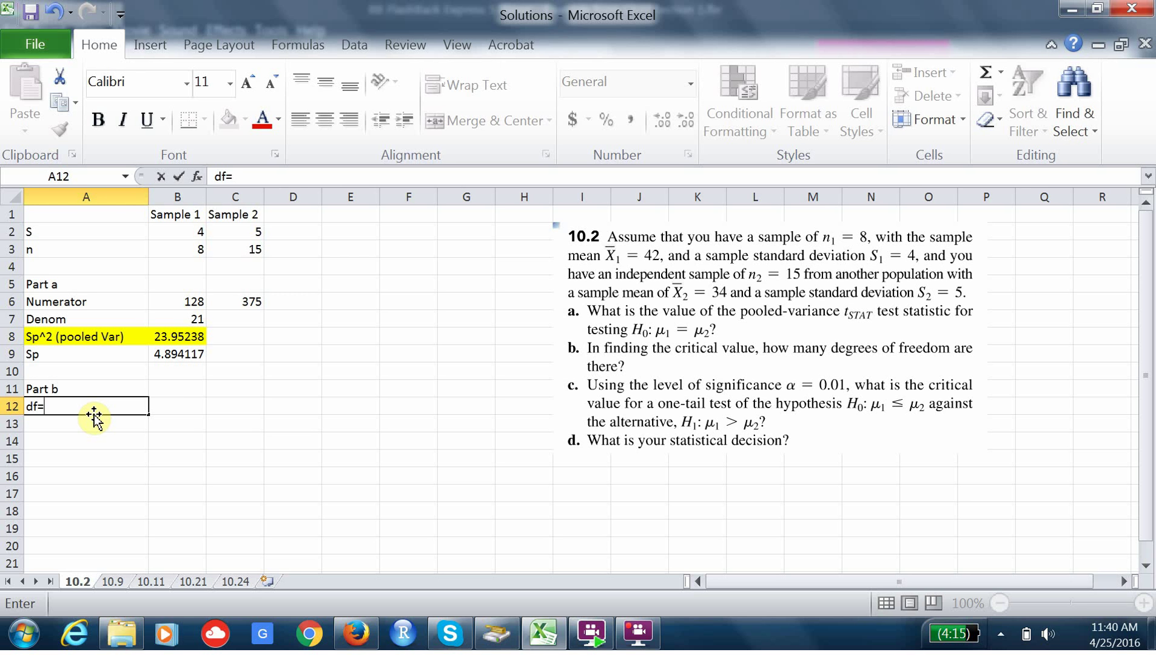
{"action": "type", "text": "1+n2-2"}
{"action": "left_click", "coordinate": [176, 405]}
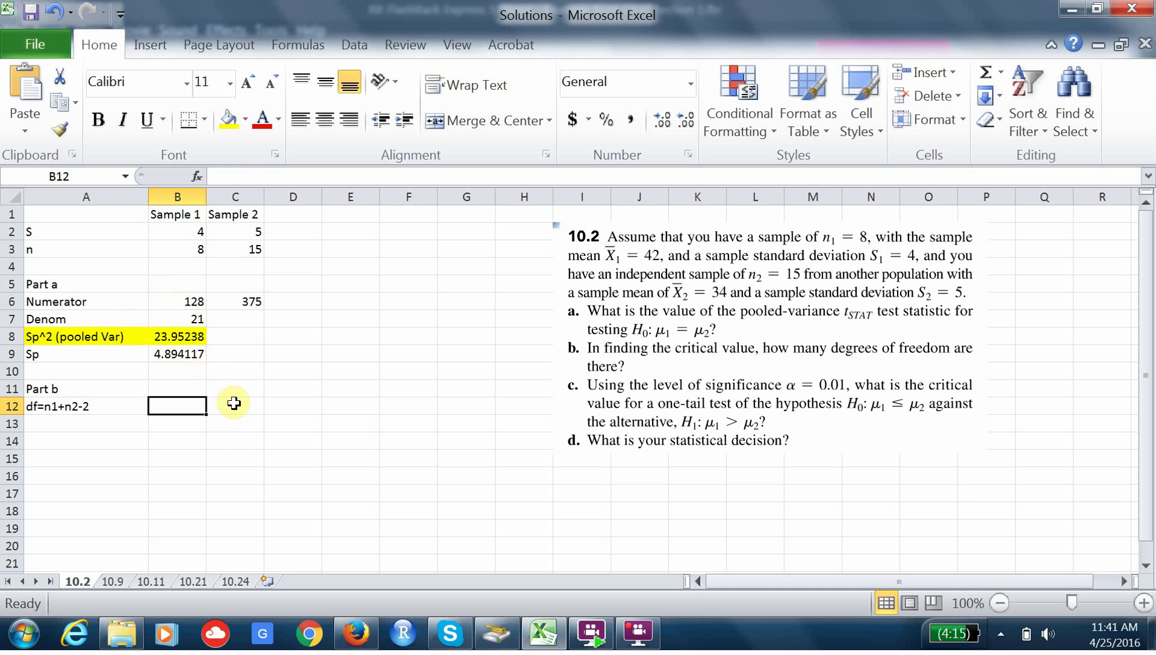
{"action": "type", "text": "21"}
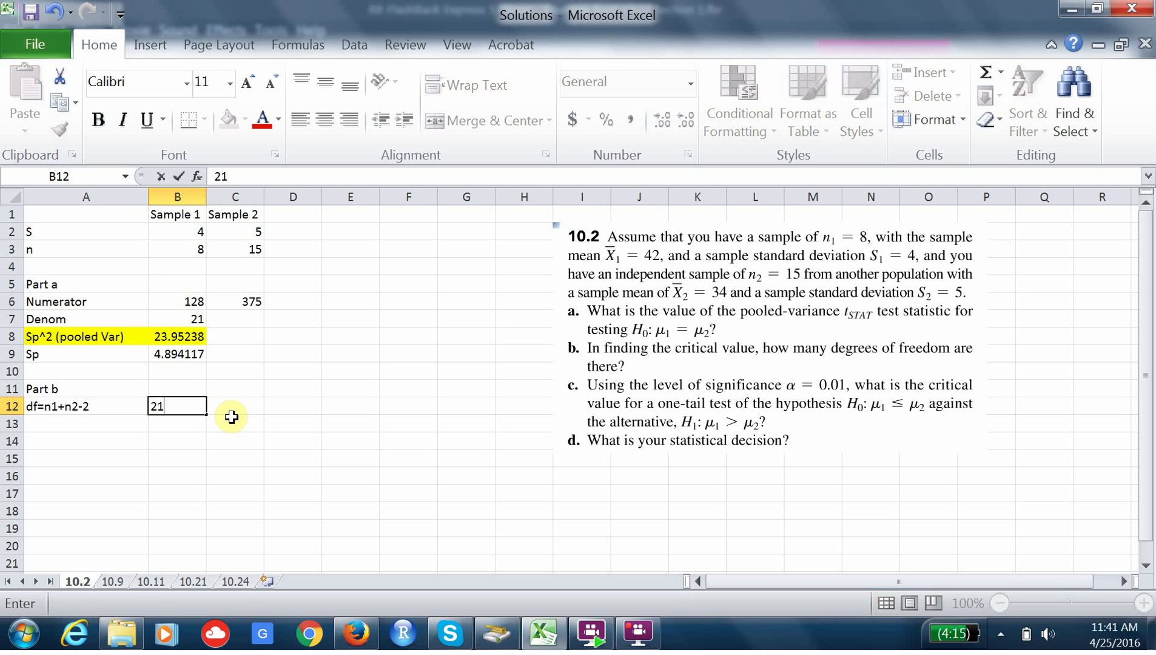
{"action": "left_click", "coordinate": [216, 438]}
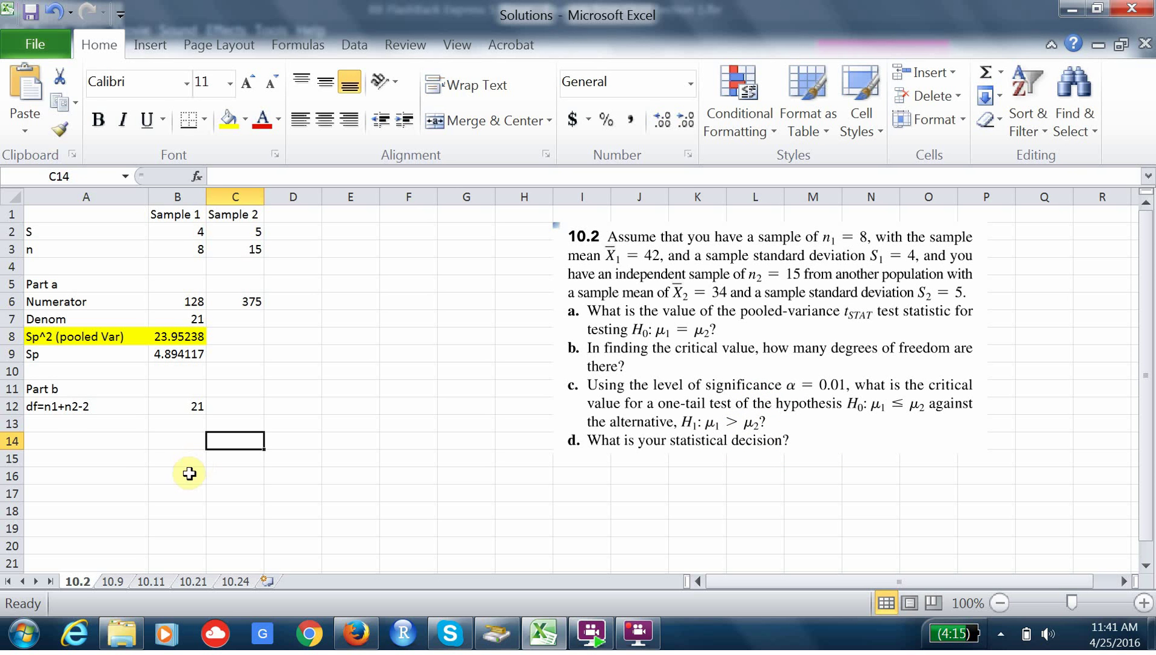
Step: Add a Part c heading with 'Step 1 State Hypotheses' beneath it
{"action": "left_click", "coordinate": [53, 449]}
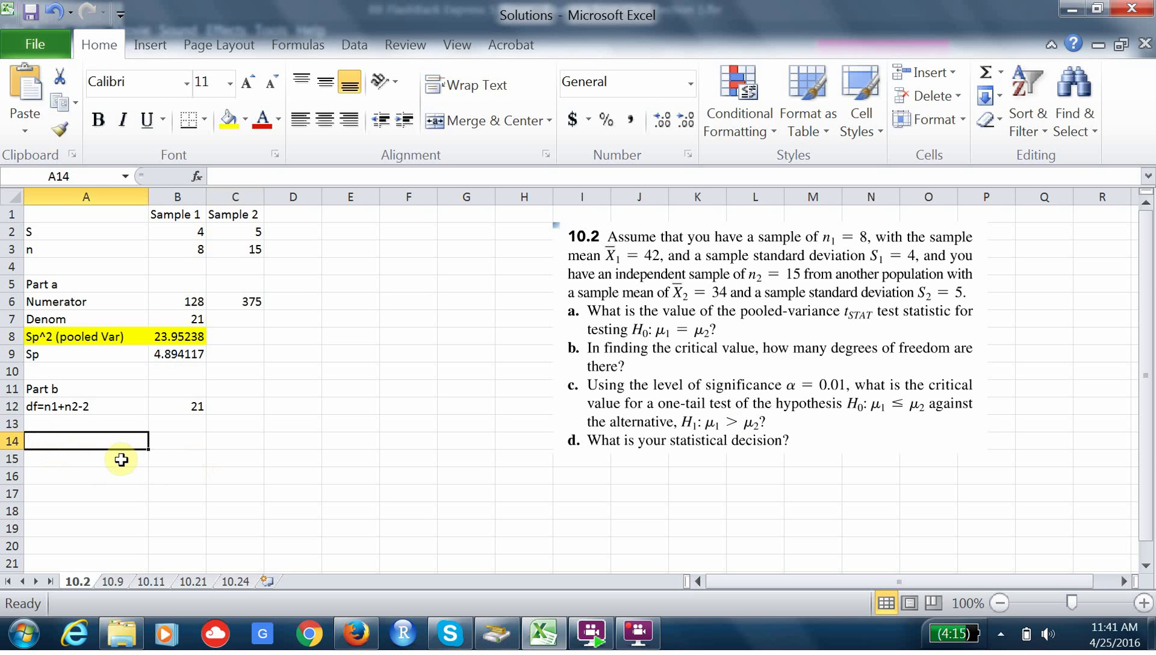
{"action": "type", "text": "Part c"}
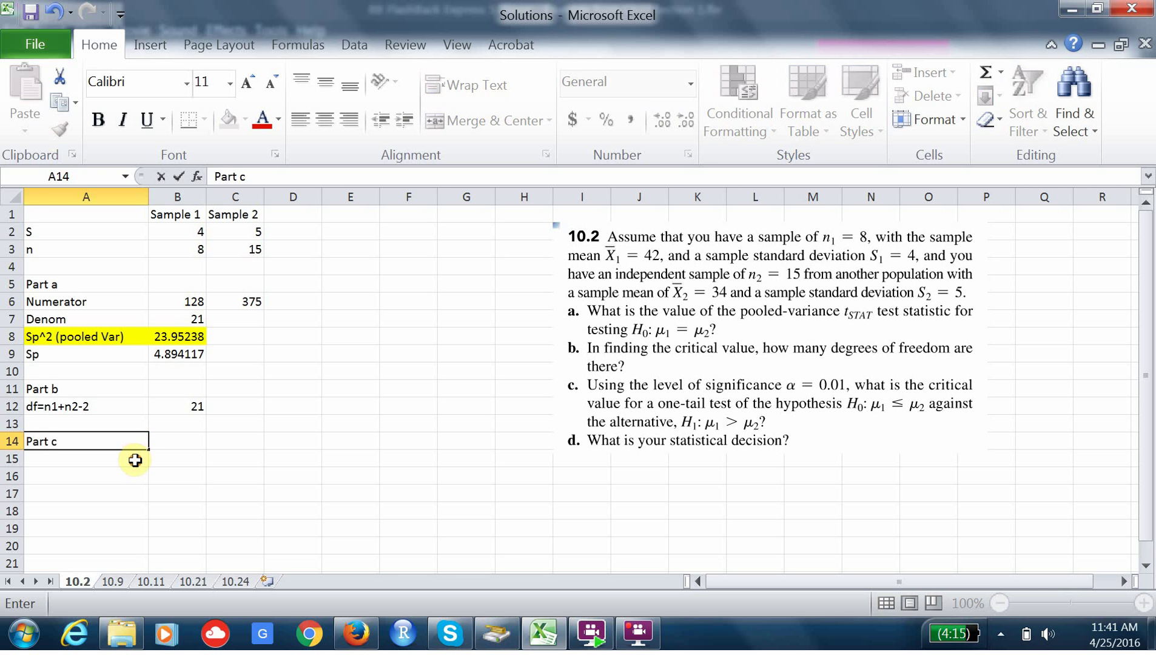
{"action": "key", "text": "Return"}
{"action": "type", "text": "Step"}
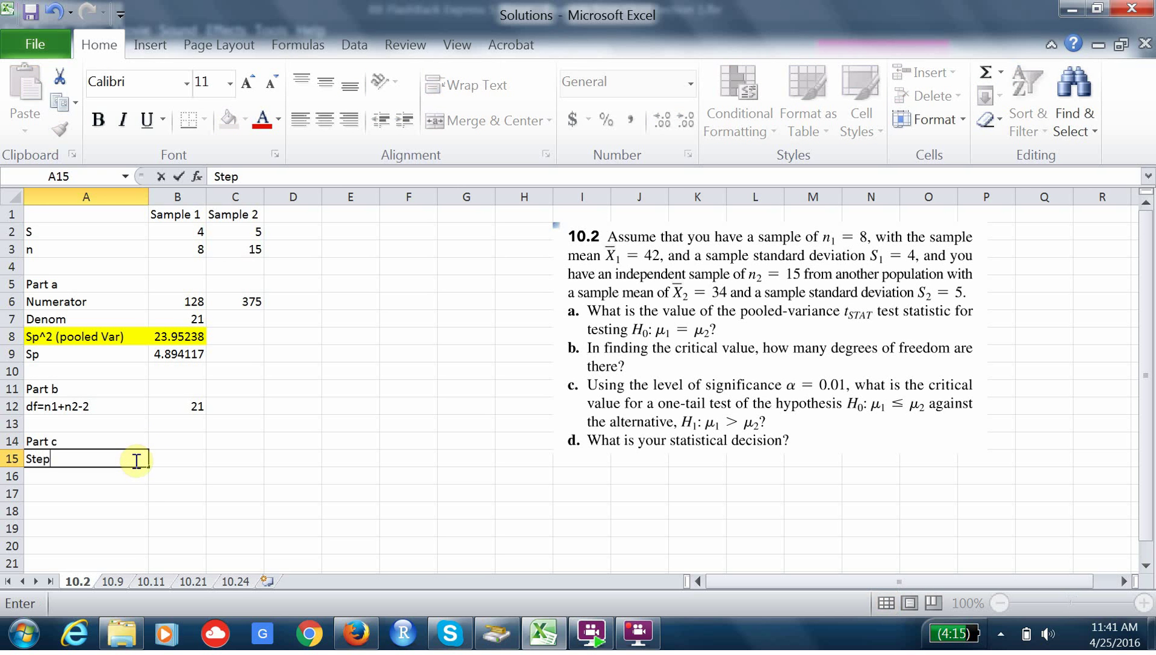
{"action": "type", "text": " 1 State Hypot"}
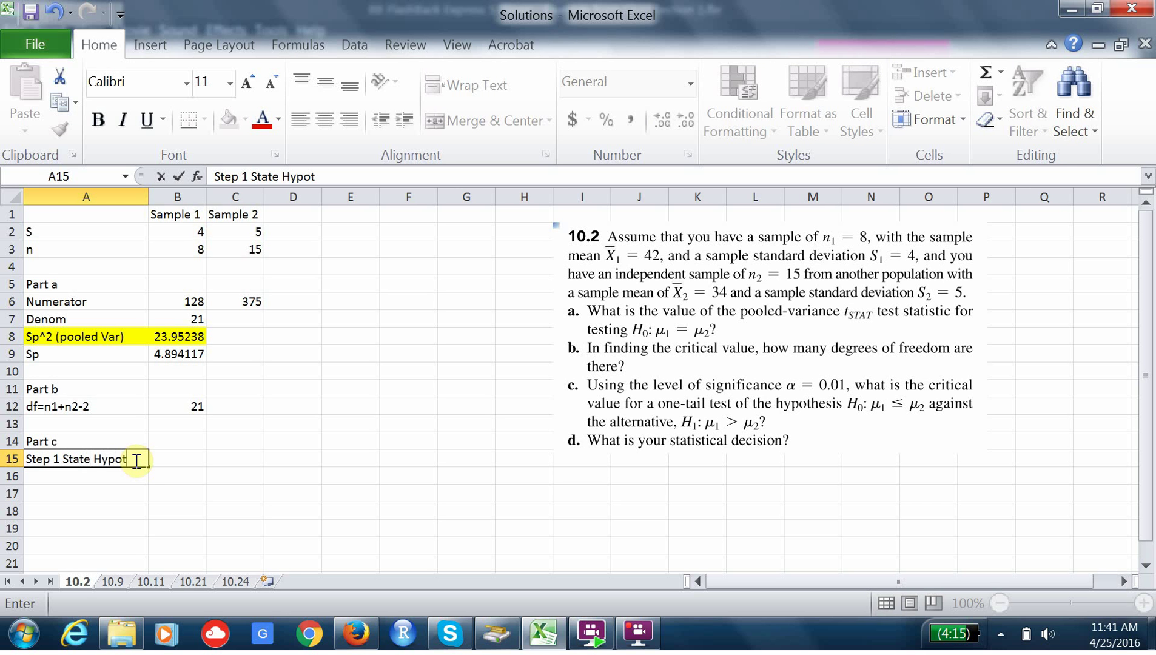
{"action": "type", "text": "heses"}
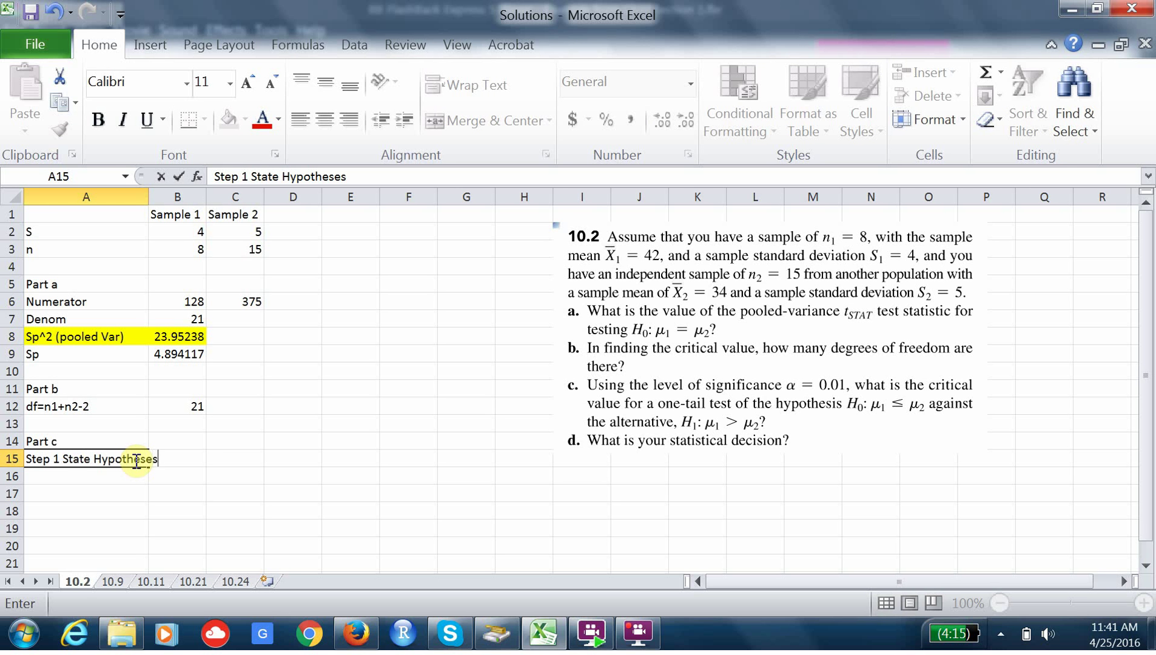
{"action": "left_click", "coordinate": [182, 471]}
Step: Enter the null hypothesis H0: Mu1<=Mu2 in B16:C16
{"action": "type", "text": "H0:"}
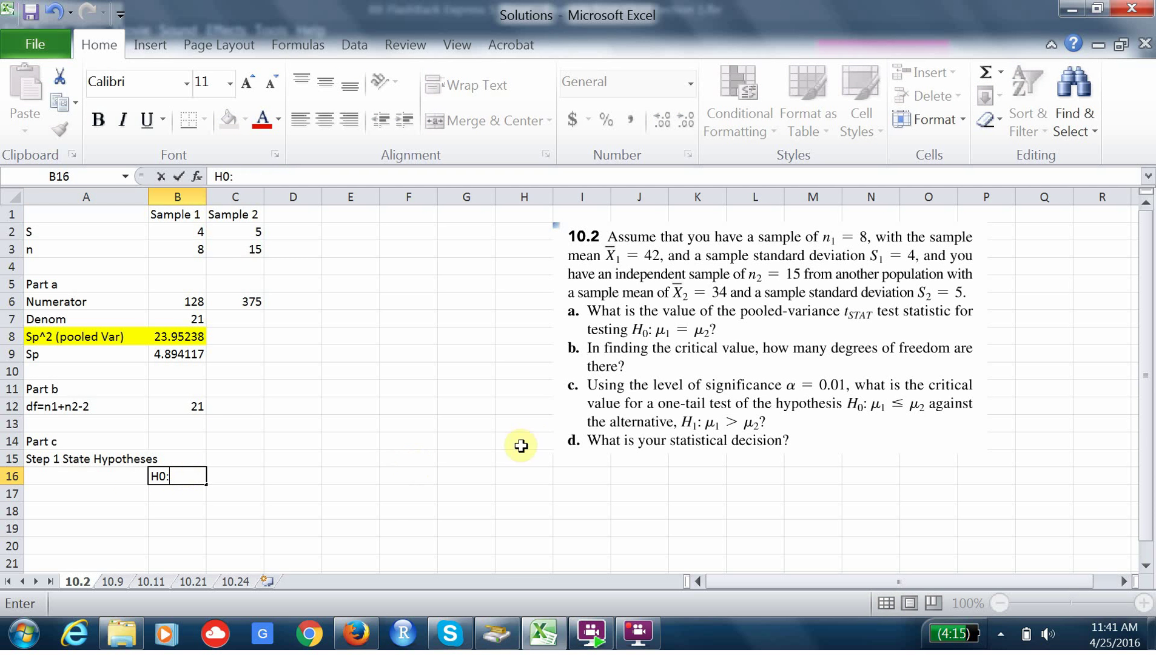
{"action": "left_click", "coordinate": [246, 479]}
{"action": "type", "text": "M"}
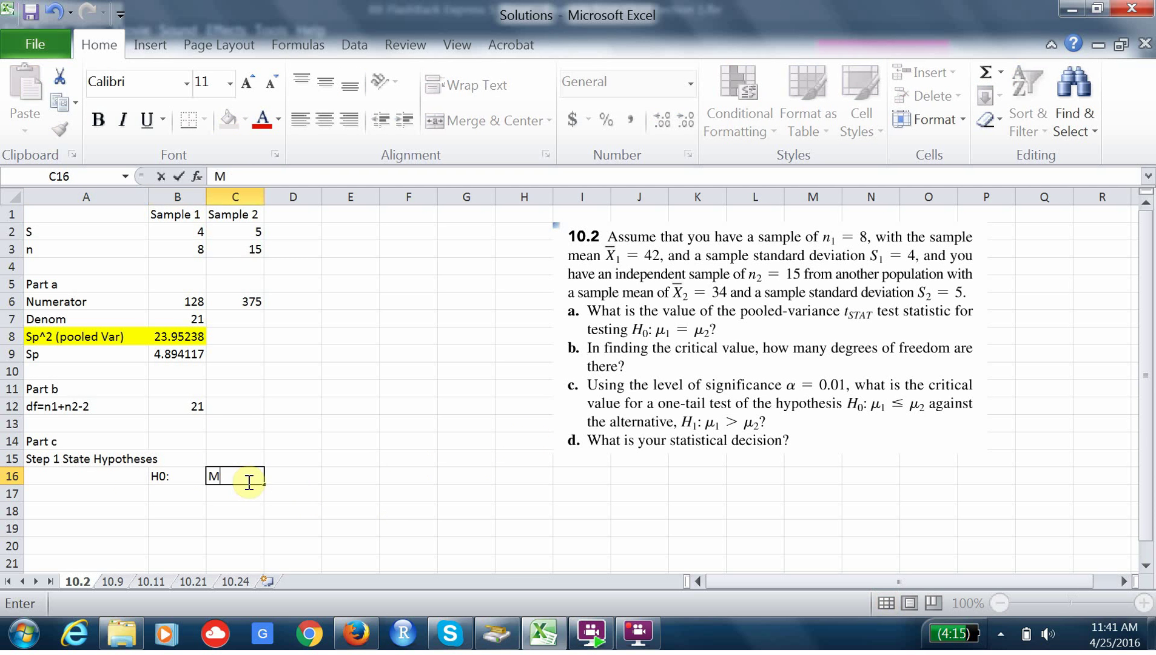
{"action": "type", "text": "u1<=Mu2"}
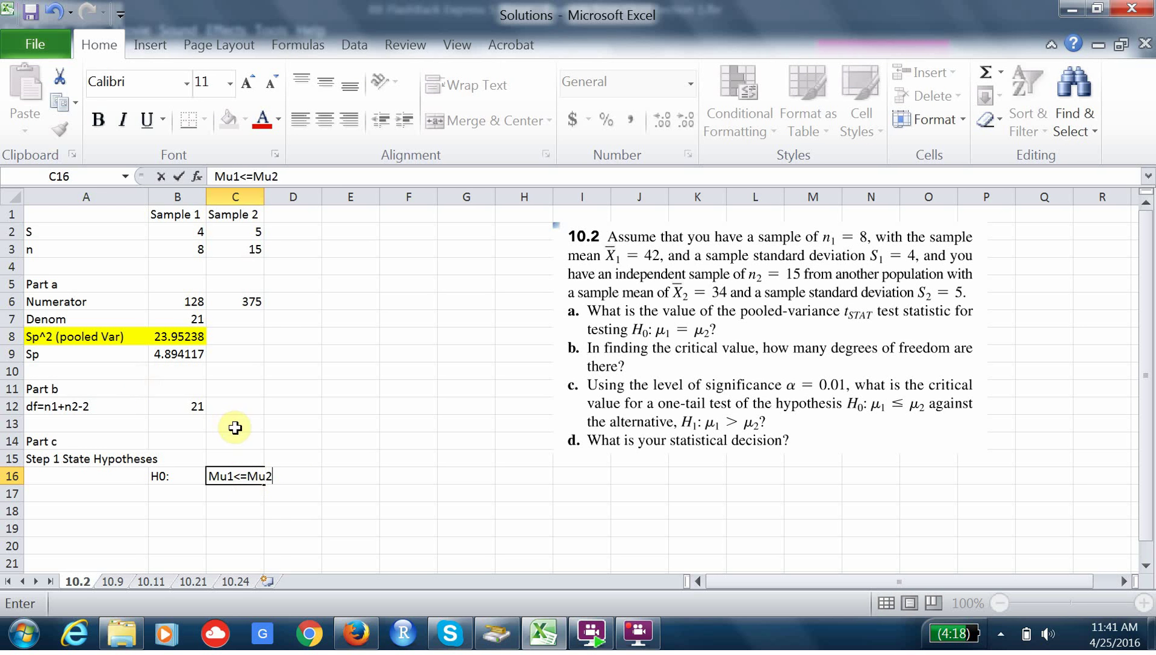
{"action": "left_click", "coordinate": [358, 492]}
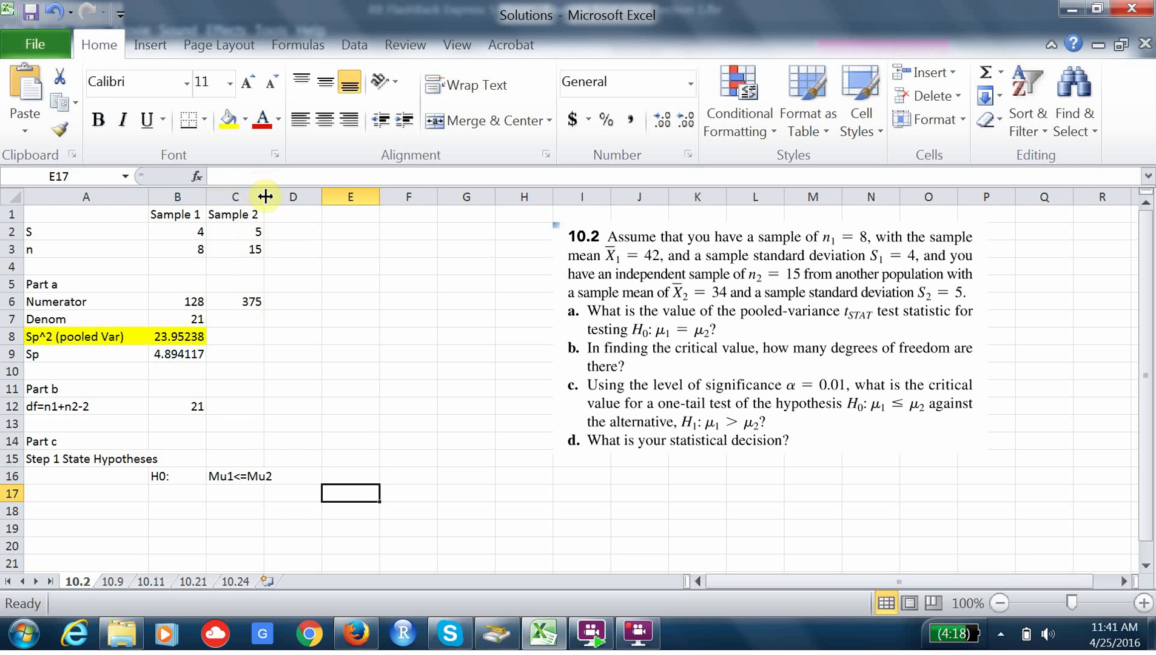
Step: Widen column C and turn the first M in C16 into Greek μ via Symbol font
{"action": "left_click_drag", "start_coordinate": [264, 197], "coordinate": [282, 197]}
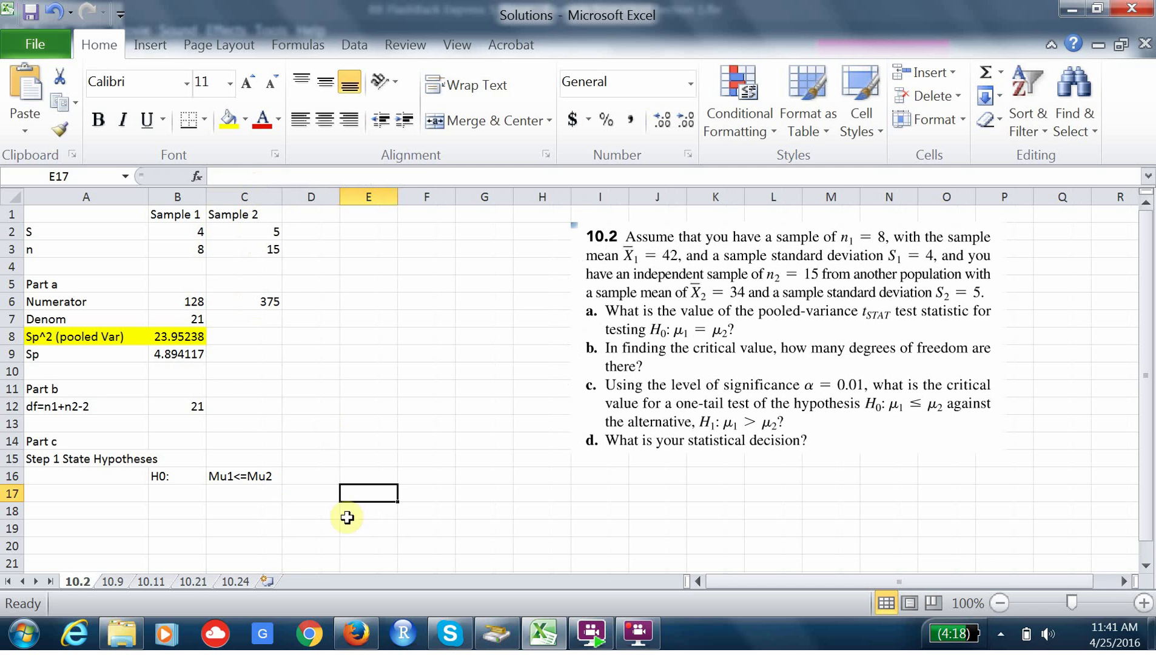
{"action": "double_click", "coordinate": [224, 477]}
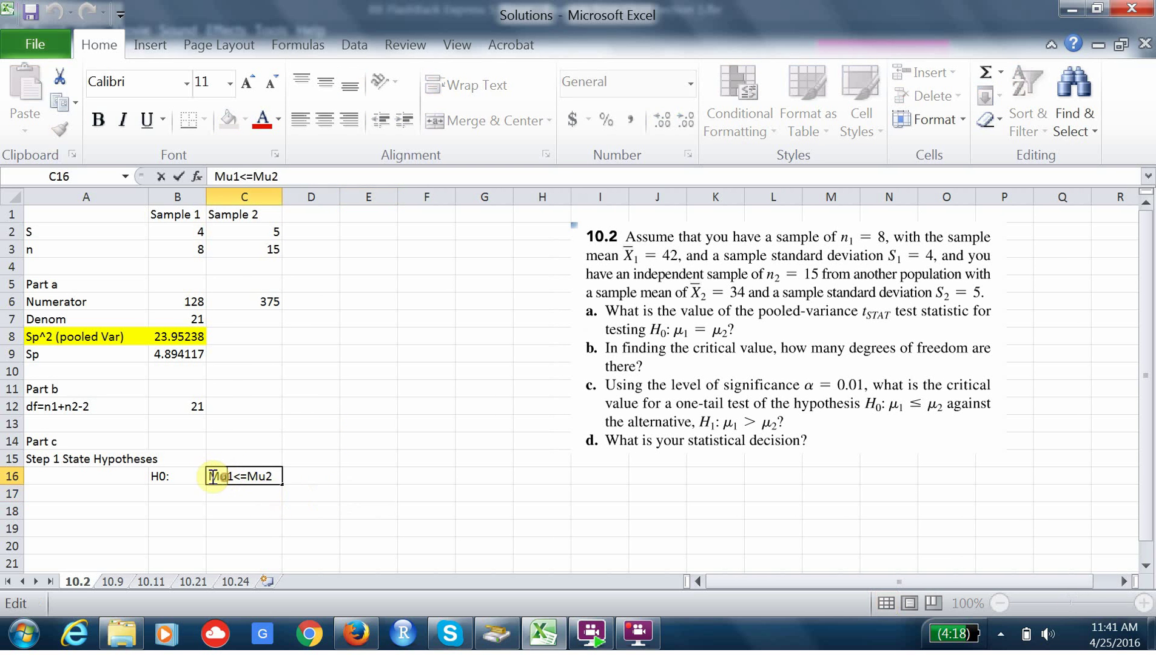
{"action": "left_click_drag", "start_coordinate": [219, 476], "coordinate": [208, 476]}
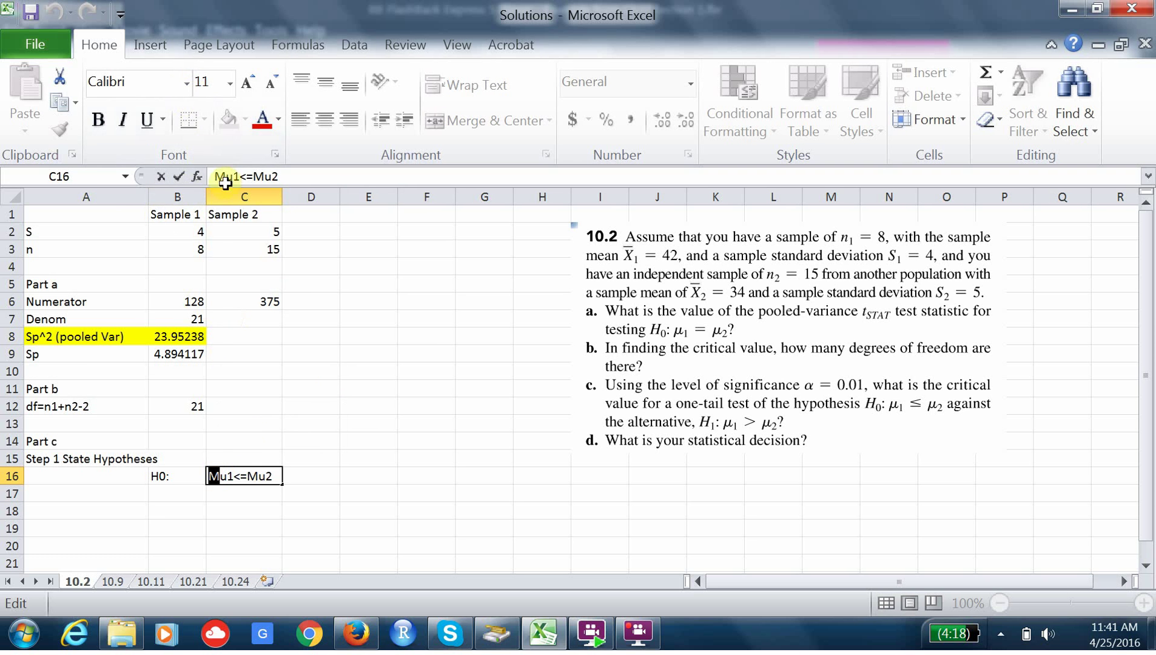
{"action": "left_click", "coordinate": [189, 86]}
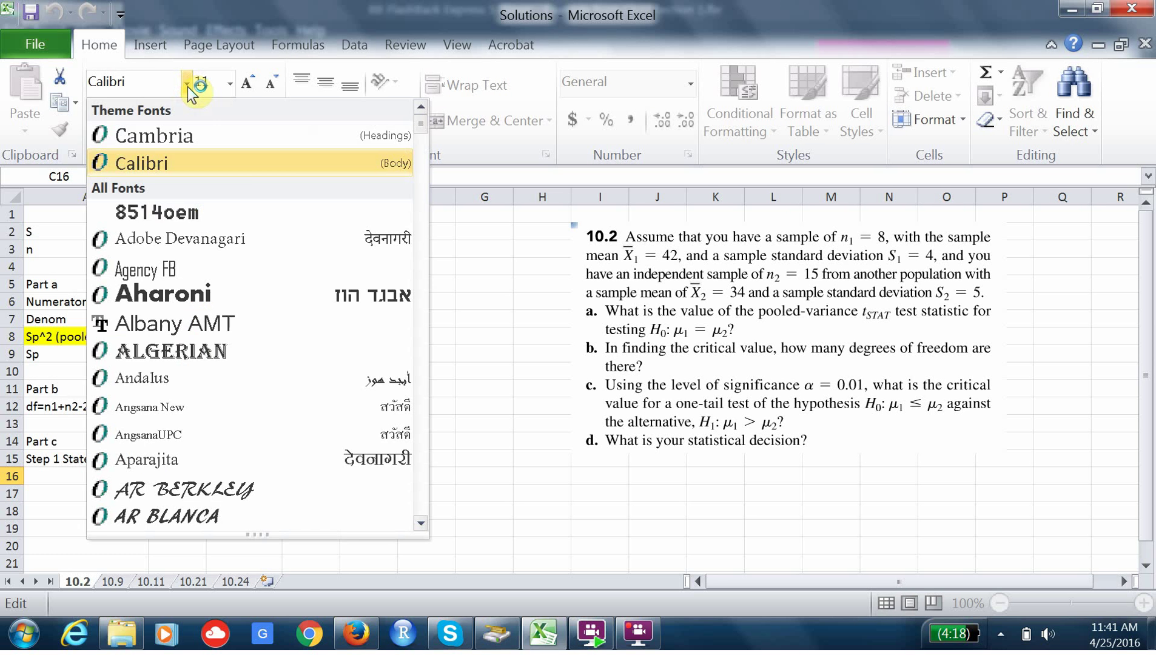
{"action": "scroll", "coordinate": [421, 233], "scroll_direction": "down", "scroll_amount": 1}
{"action": "scroll", "coordinate": [420, 233], "scroll_direction": "down", "scroll_amount": 20}
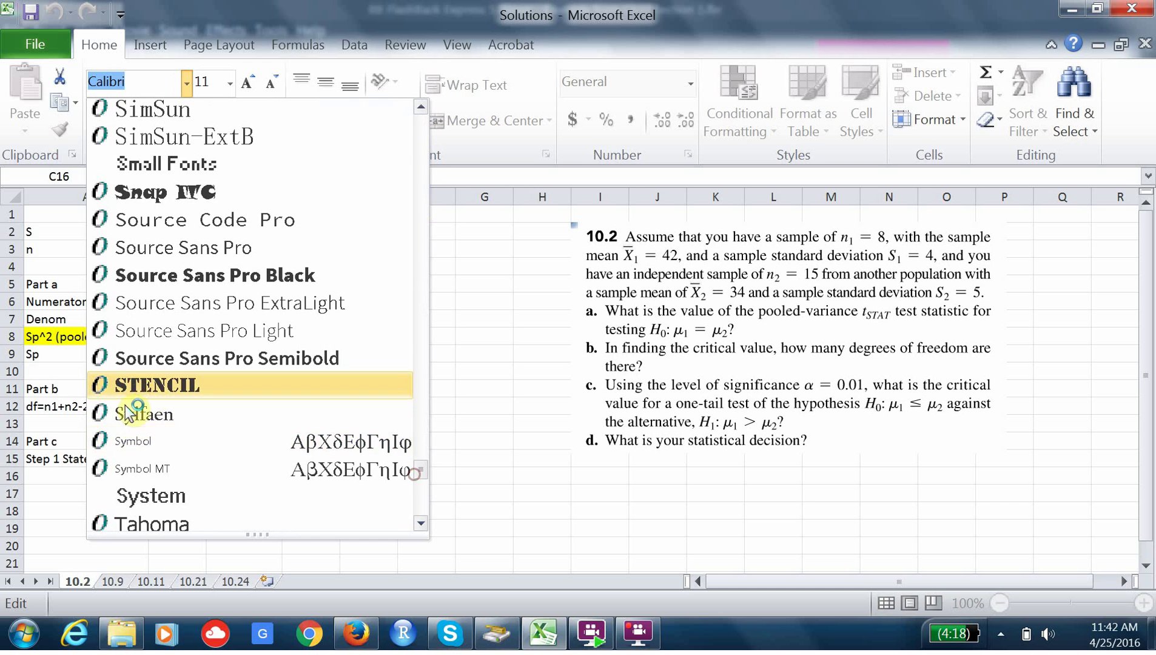
{"action": "left_click", "coordinate": [139, 441]}
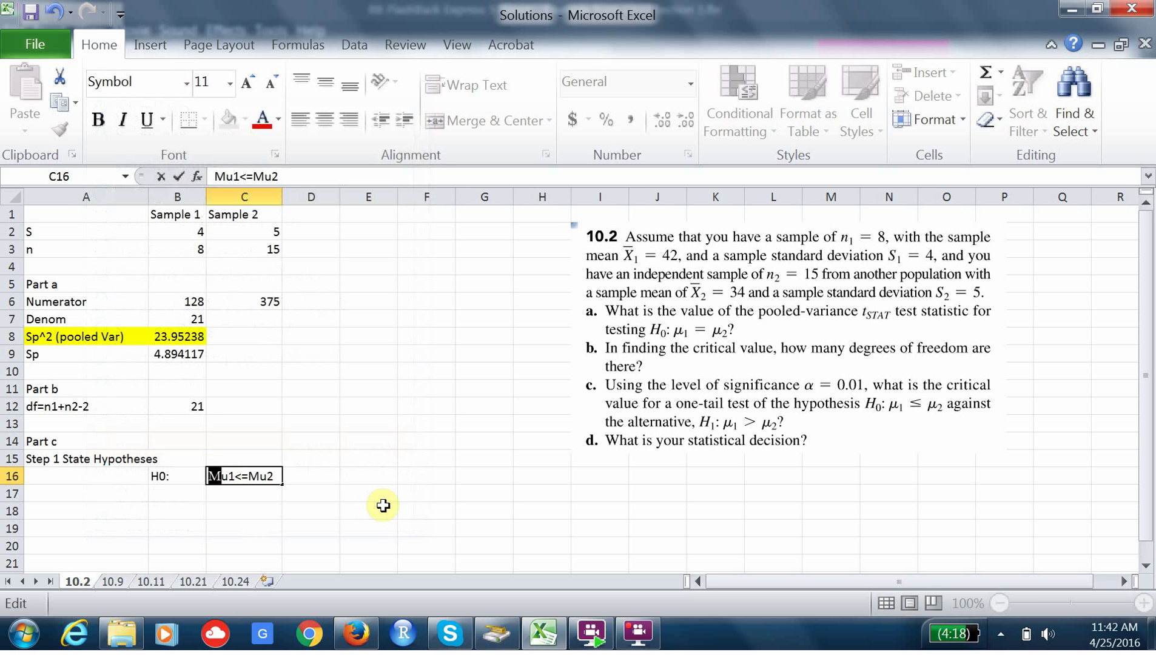
{"action": "type", "text": "m"}
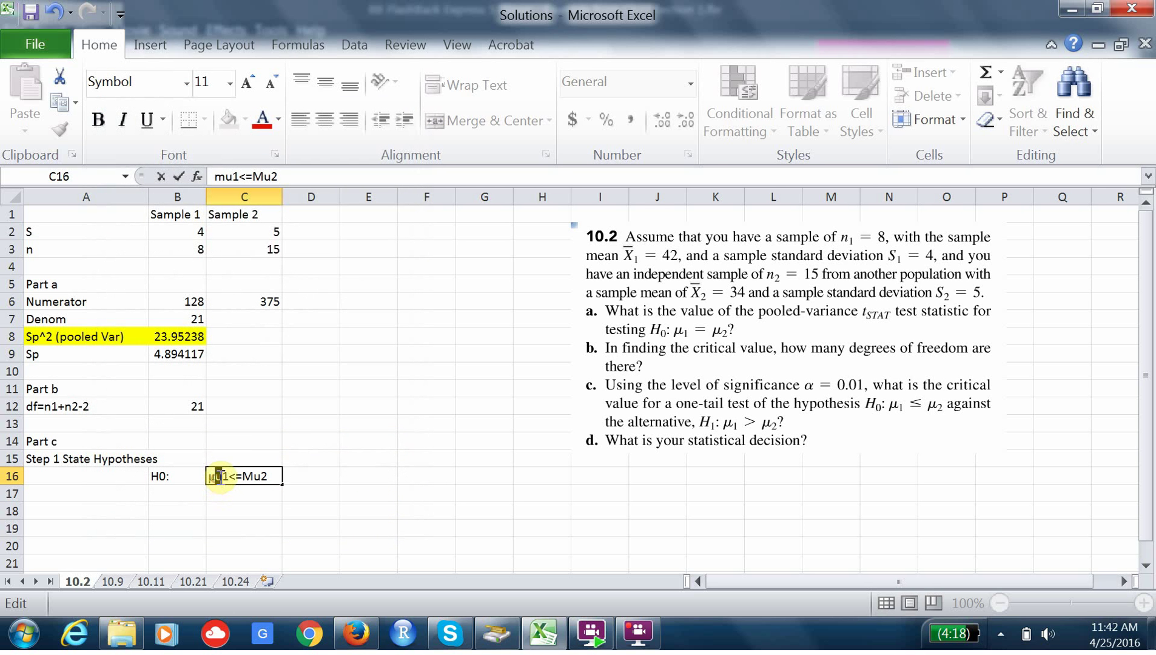
{"action": "key", "text": "Delete"}
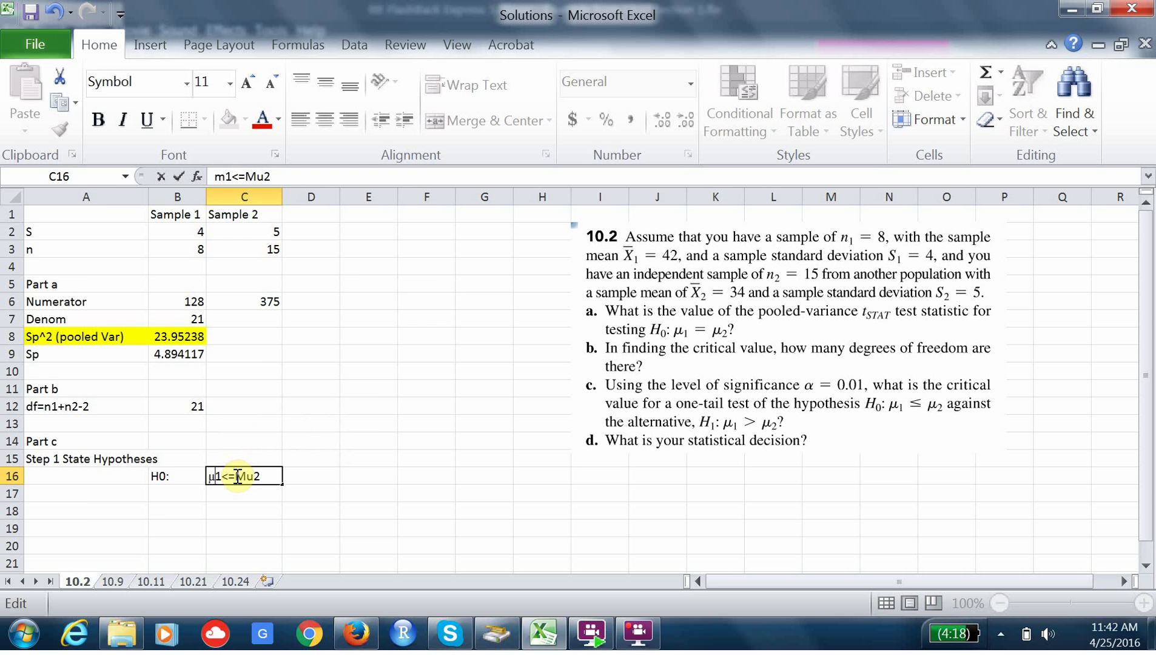
Step: Convert the second M to μ as well, leaving μ1<=μ2
{"action": "left_click_drag", "start_coordinate": [241, 476], "coordinate": [235, 476]}
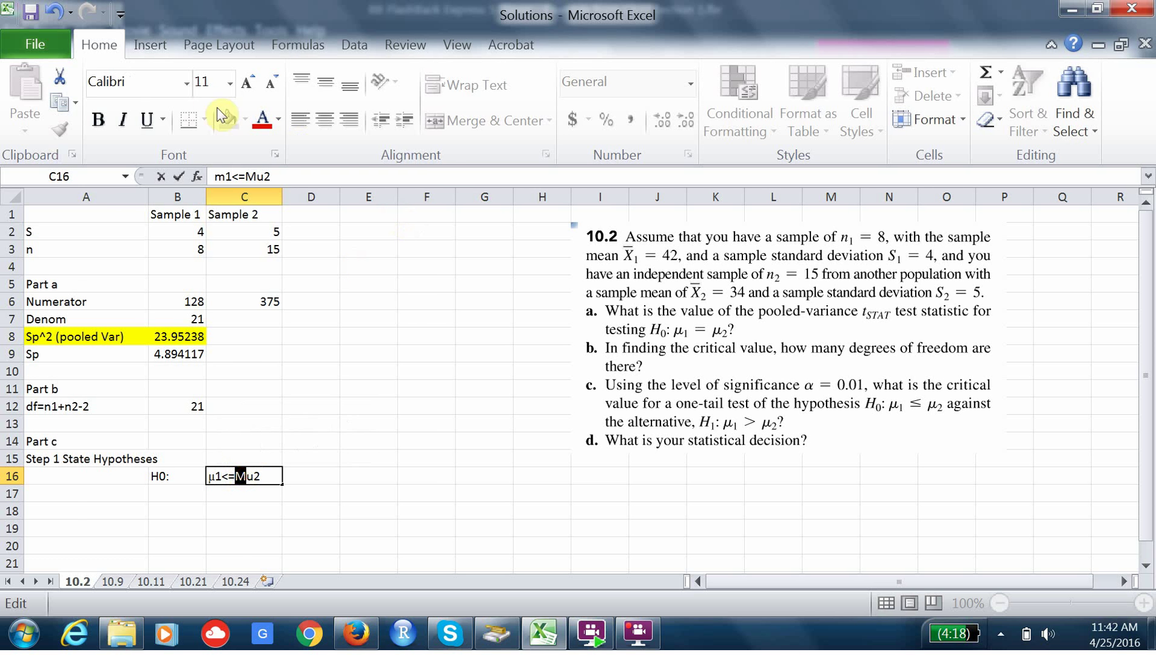
{"action": "left_click", "coordinate": [187, 83]}
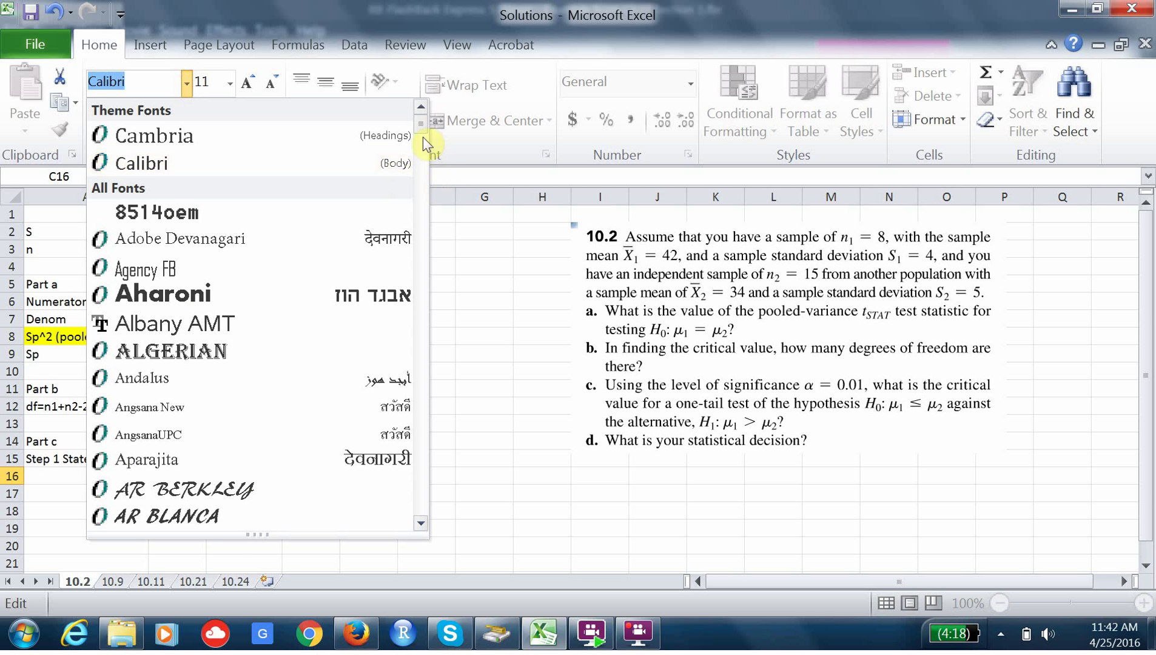
{"action": "left_click_drag", "start_coordinate": [422, 137], "coordinate": [425, 482]}
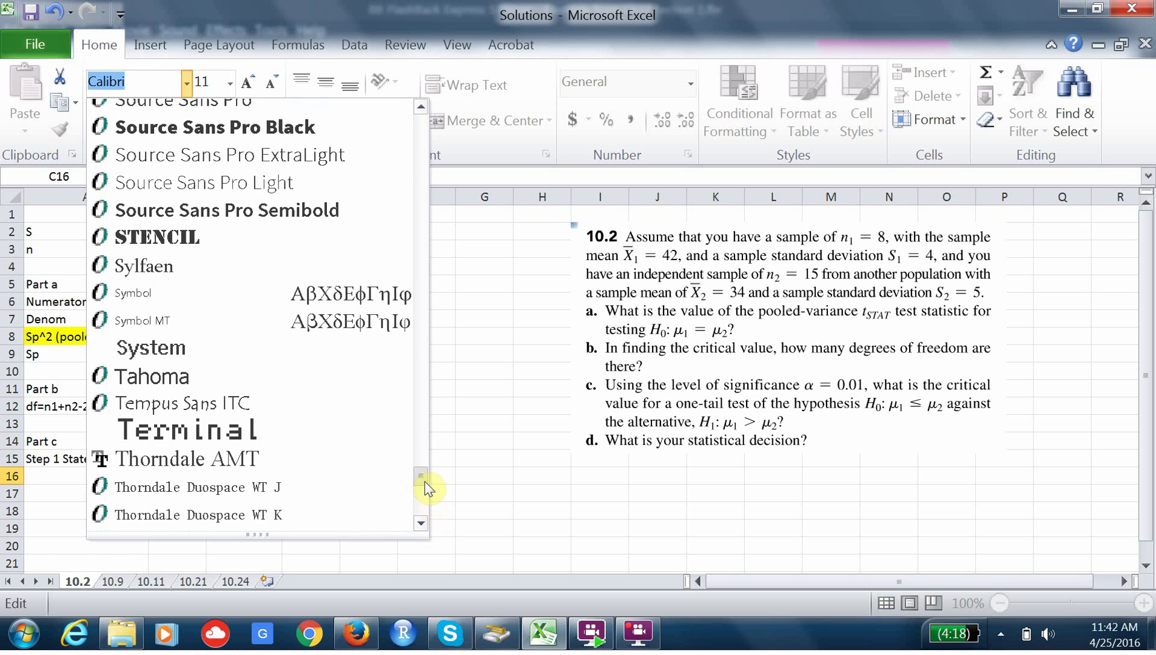
{"action": "left_click", "coordinate": [177, 296]}
{"action": "type", "text": "m1<=mu2"}
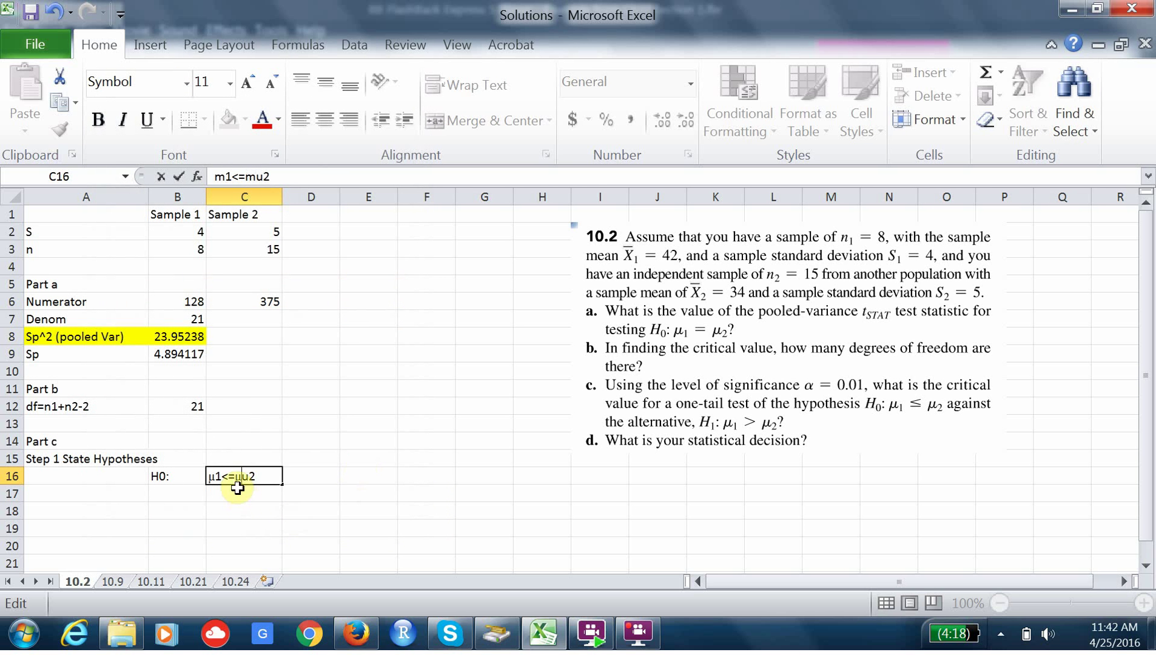
{"action": "left_click", "coordinate": [251, 477]}
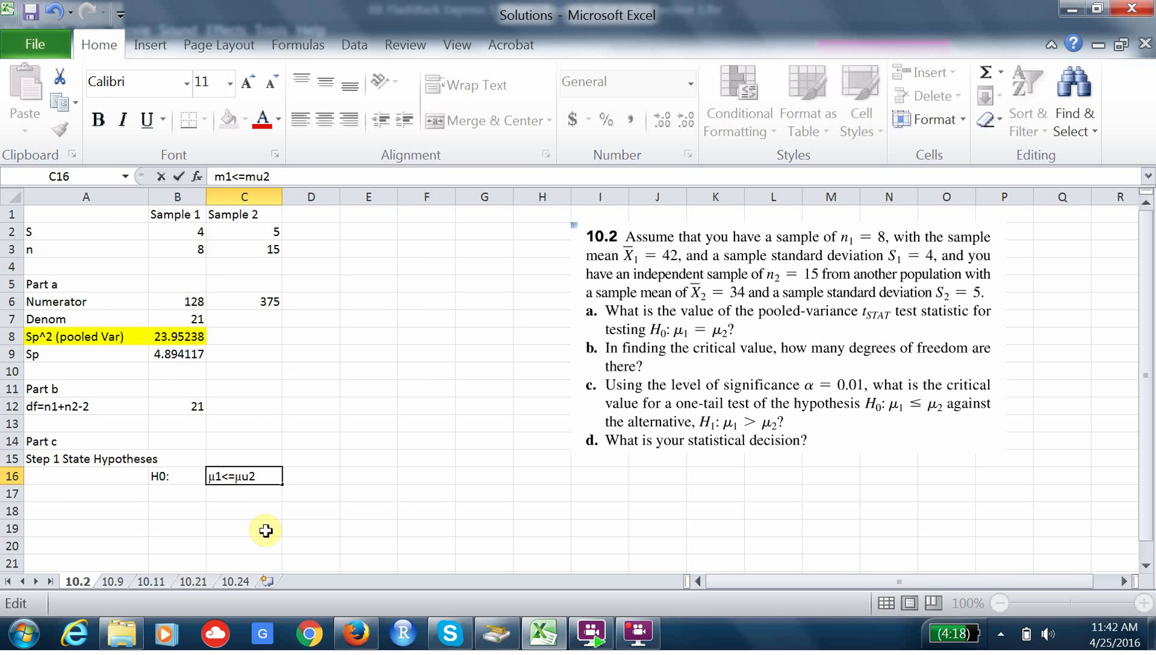
{"action": "key", "text": "BackSpace"}
Step: Add the alternative hypothesis H1: Mu1>Mu2 in B17:C17
{"action": "left_click", "coordinate": [181, 493]}
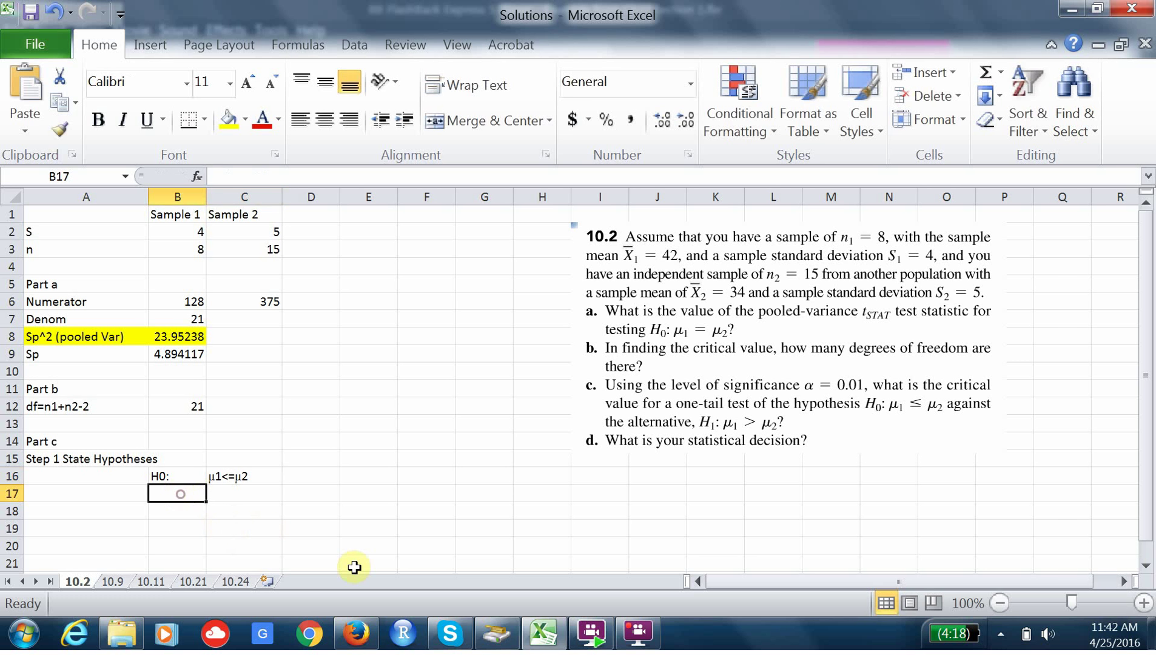
{"action": "type", "text": "H1:"}
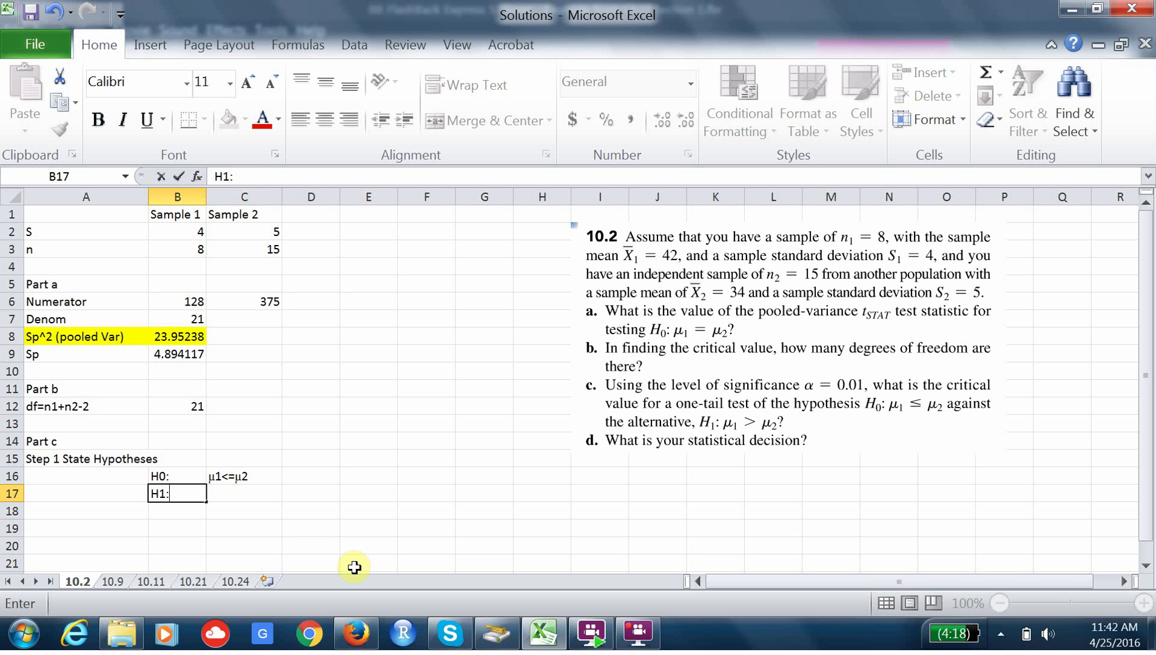
{"action": "left_click", "coordinate": [263, 496]}
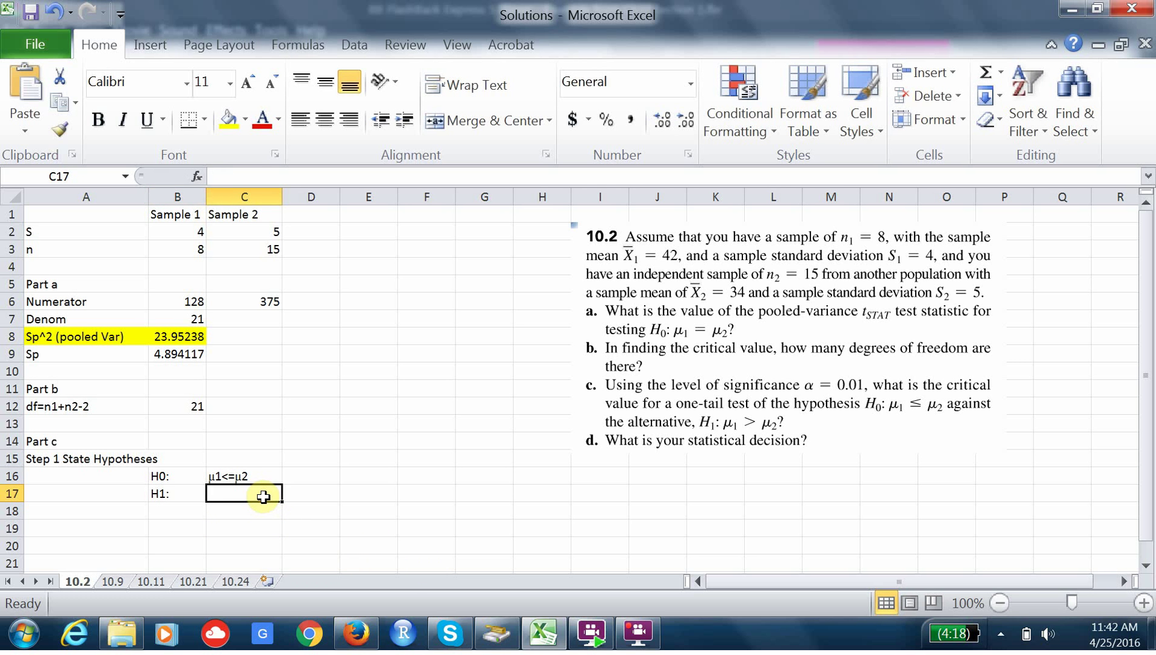
{"action": "type", "text": "Mu"}
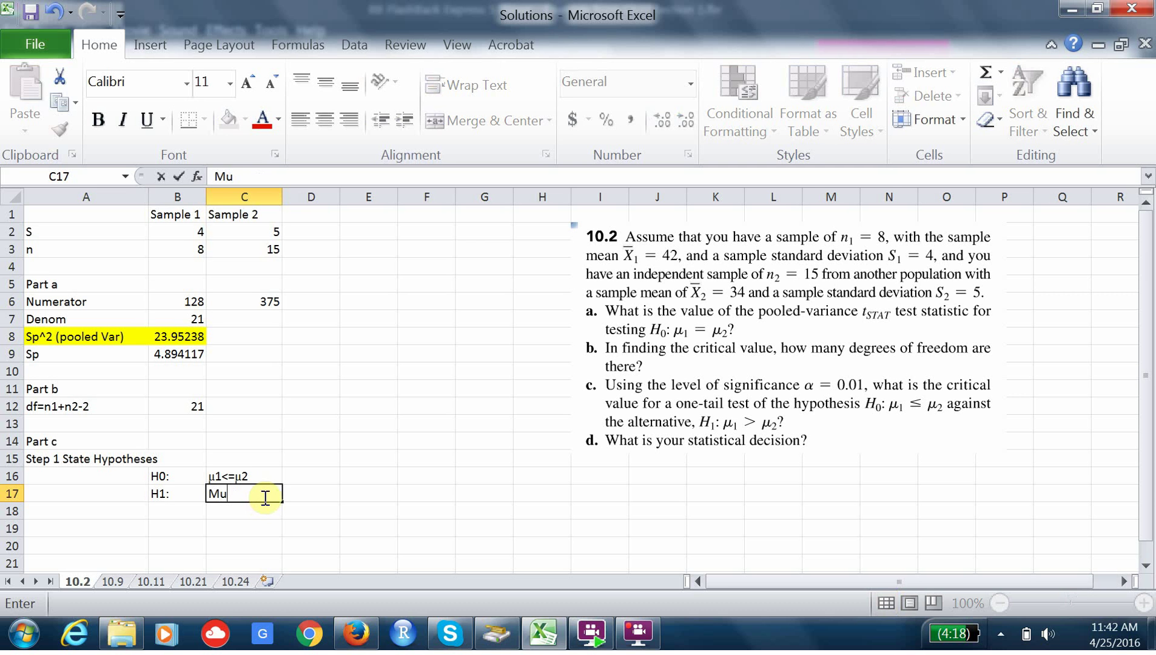
{"action": "type", "text": "1>Mu2"}
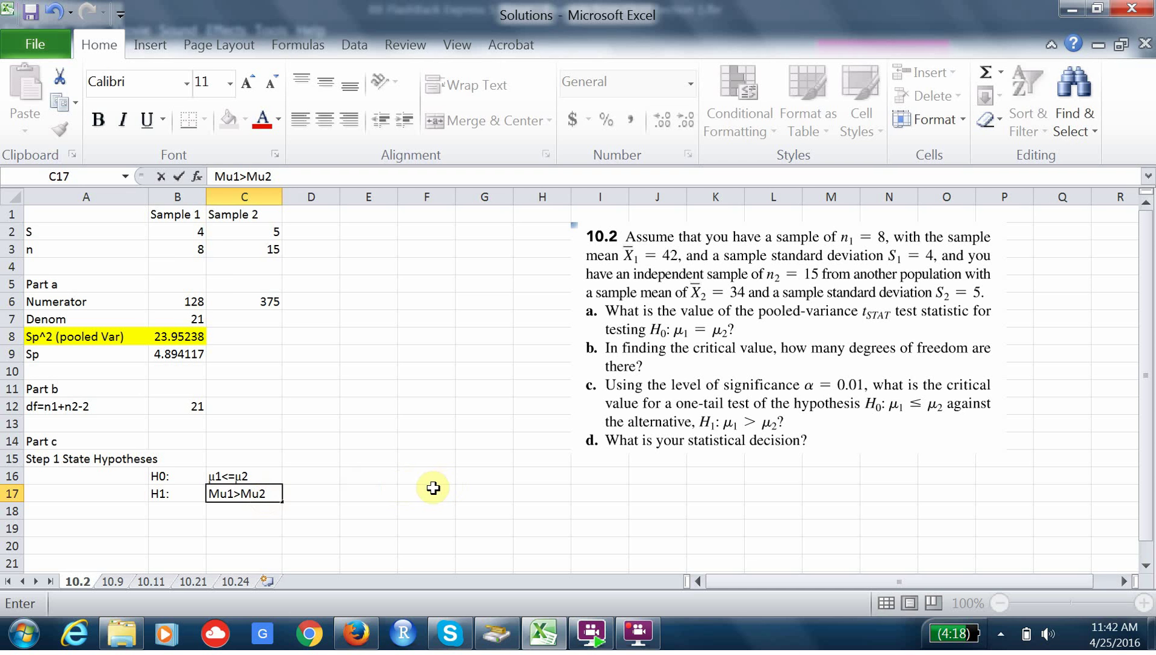
Step: Confirm H1 as Mu1>Mu2 and insert a blank row 4 beneath n
{"action": "left_click", "coordinate": [40, 265]}
{"action": "left_click", "coordinate": [13, 266]}
{"action": "right_click", "coordinate": [14, 270]}
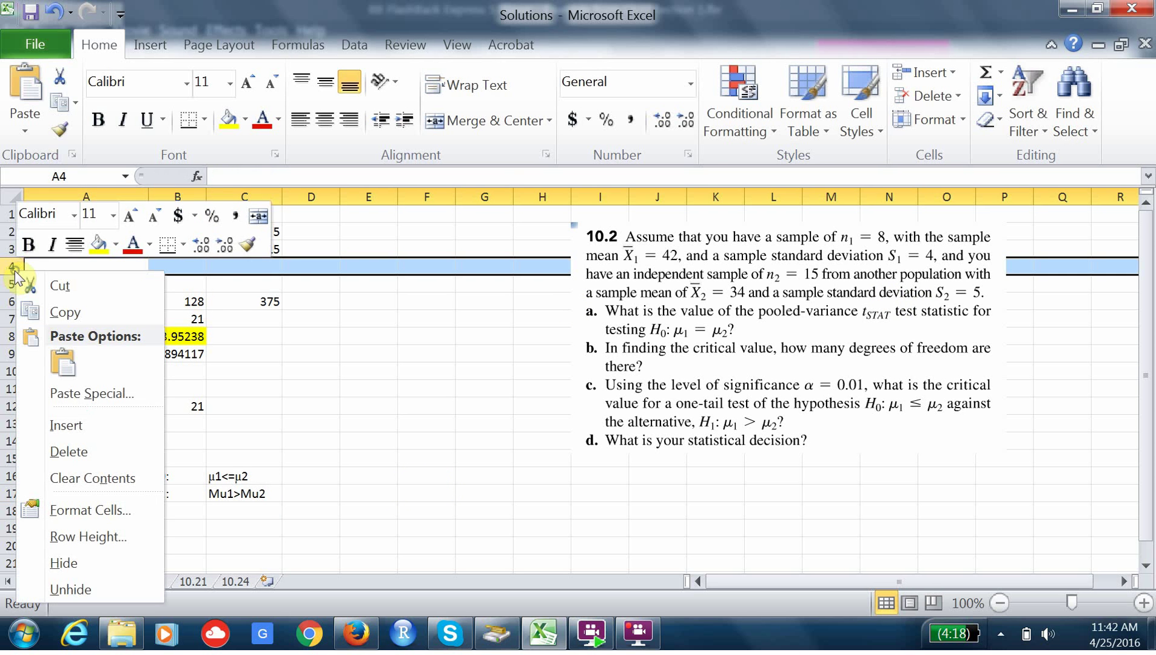
{"action": "left_click", "coordinate": [65, 425]}
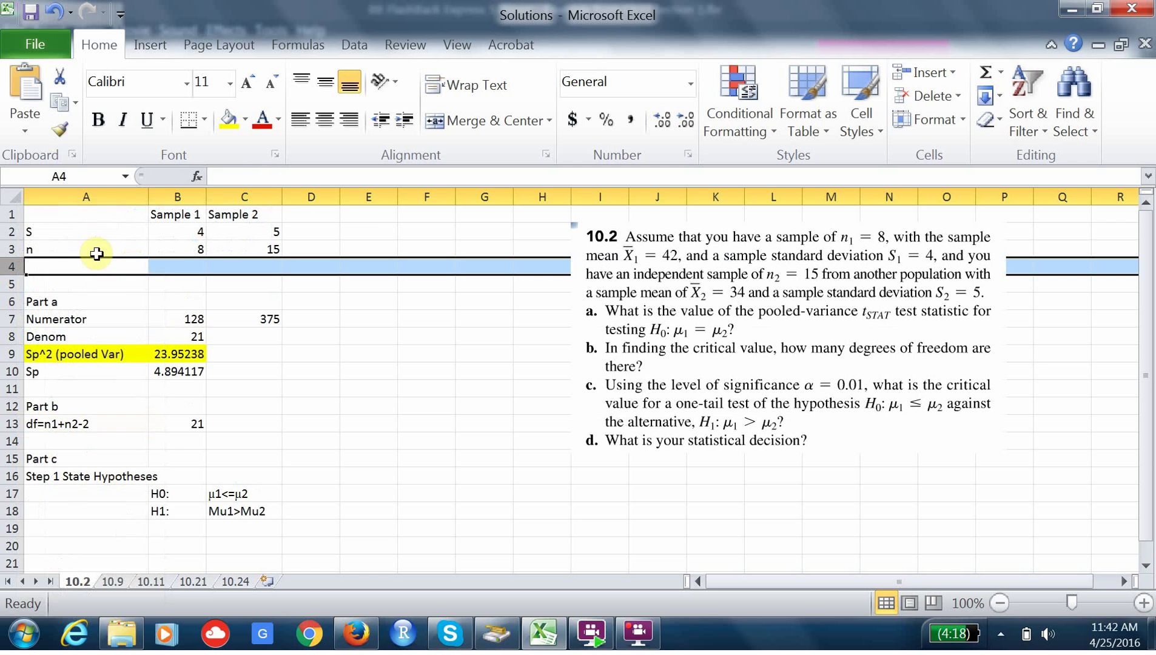
Step: Fill row 4 with the label Xbar and sample means 42 and 34
{"action": "left_click", "coordinate": [69, 272]}
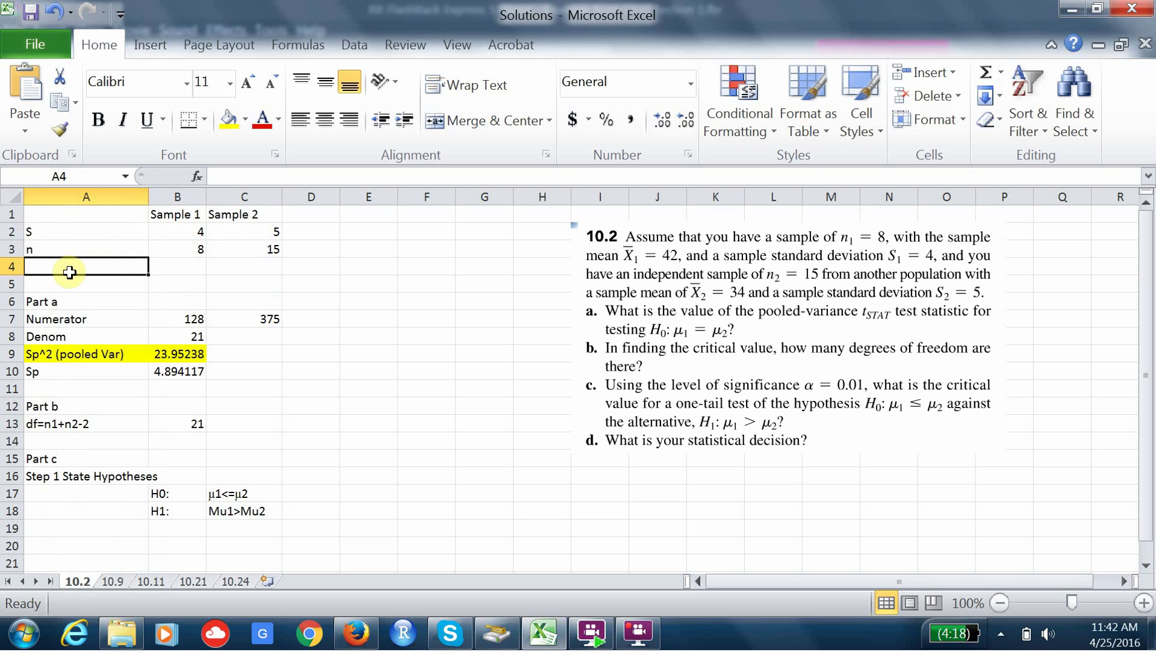
{"action": "type", "text": "Xbar"}
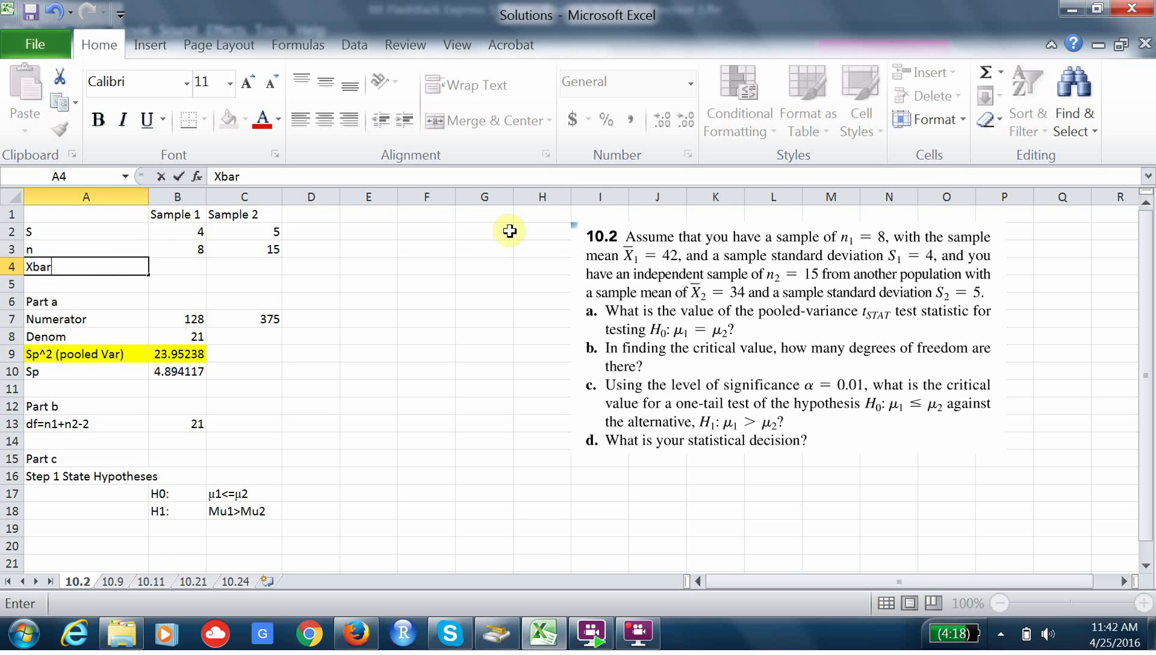
{"action": "left_click", "coordinate": [195, 269]}
{"action": "type", "text": "42"}
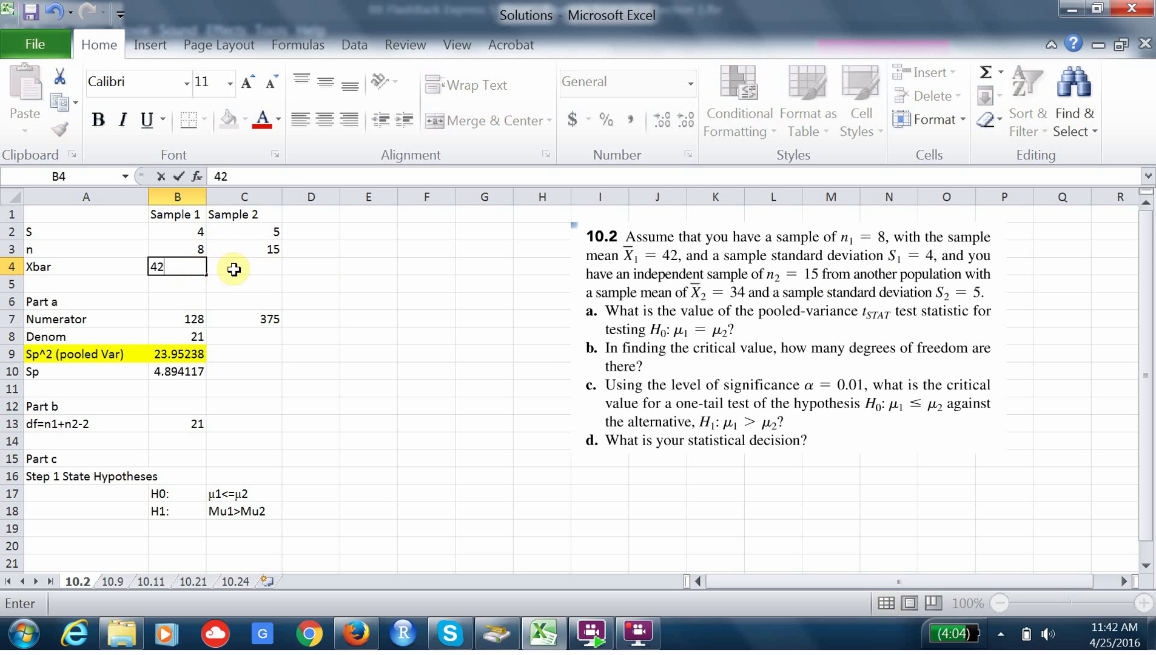
{"action": "left_click", "coordinate": [232, 267]}
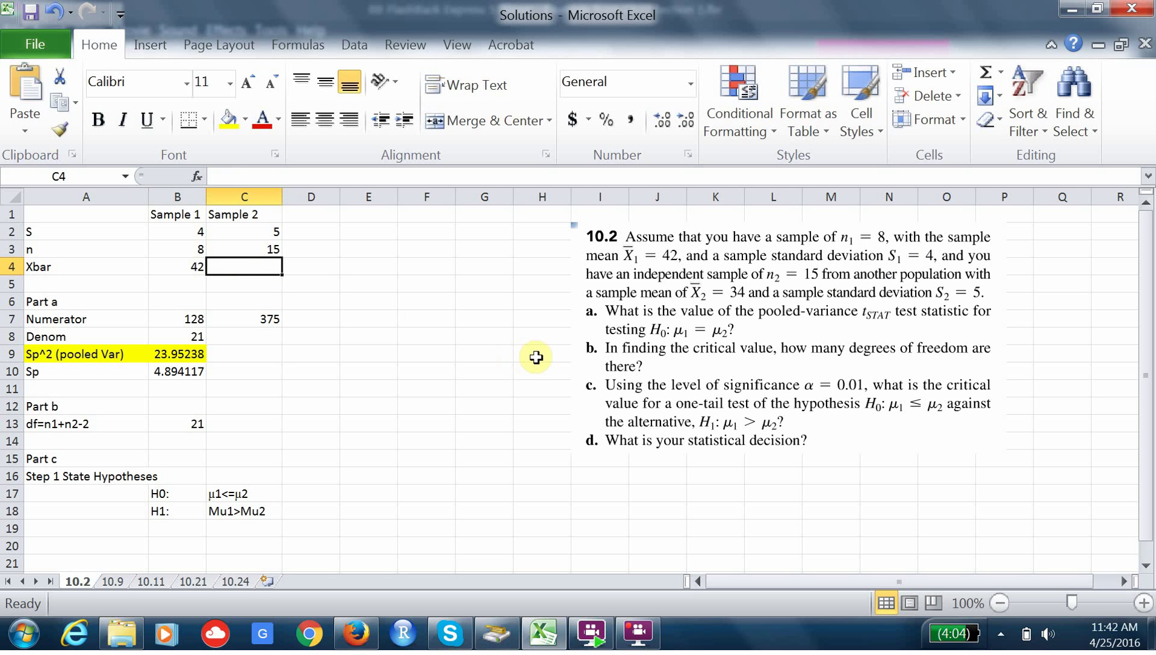
{"action": "type", "text": "34"}
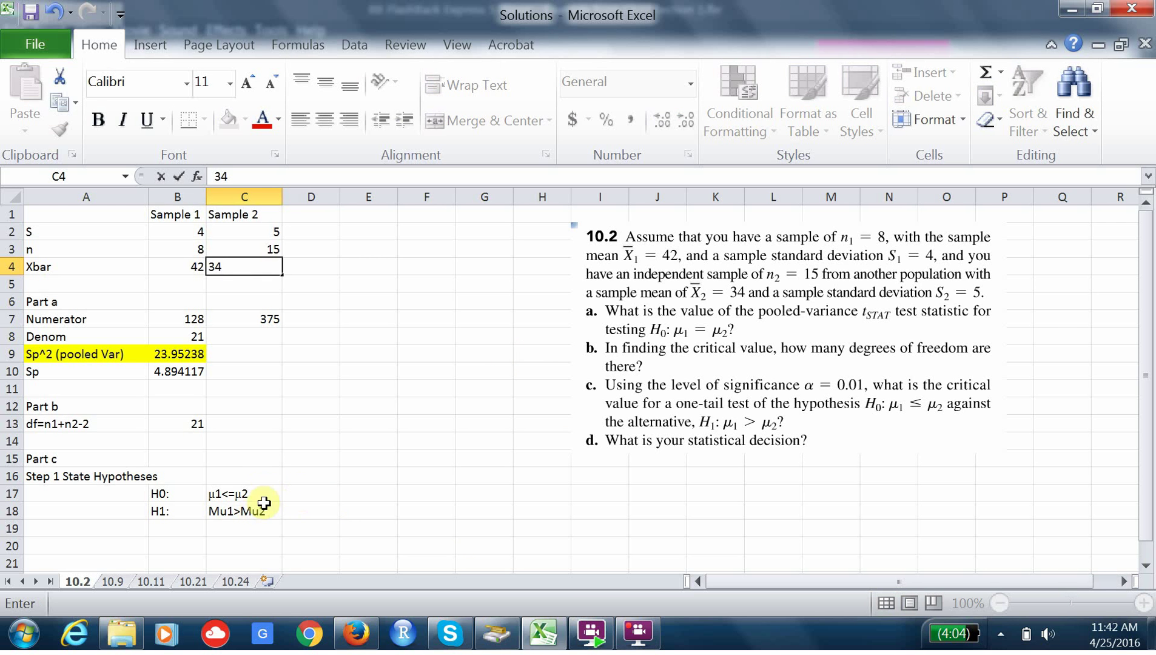
{"action": "left_click", "coordinate": [304, 513]}
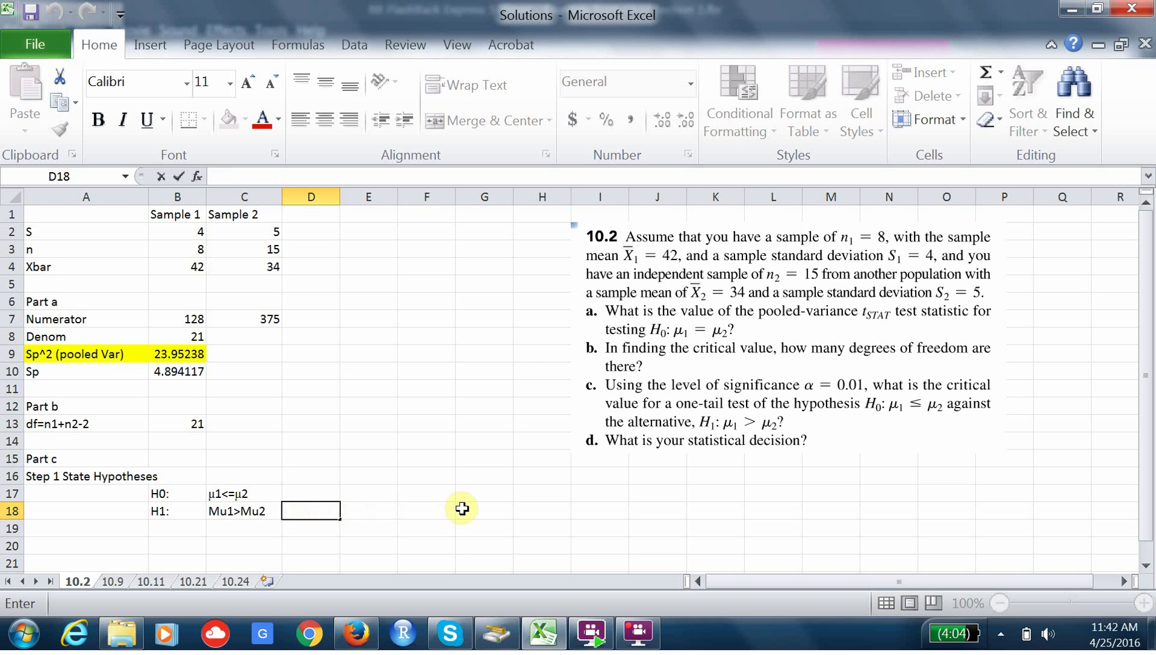
Step: Enter Mu1-Mu2>0 in D18 with its trailing 0 coloured red
{"action": "type", "text": "Mu1-Mu2>0"}
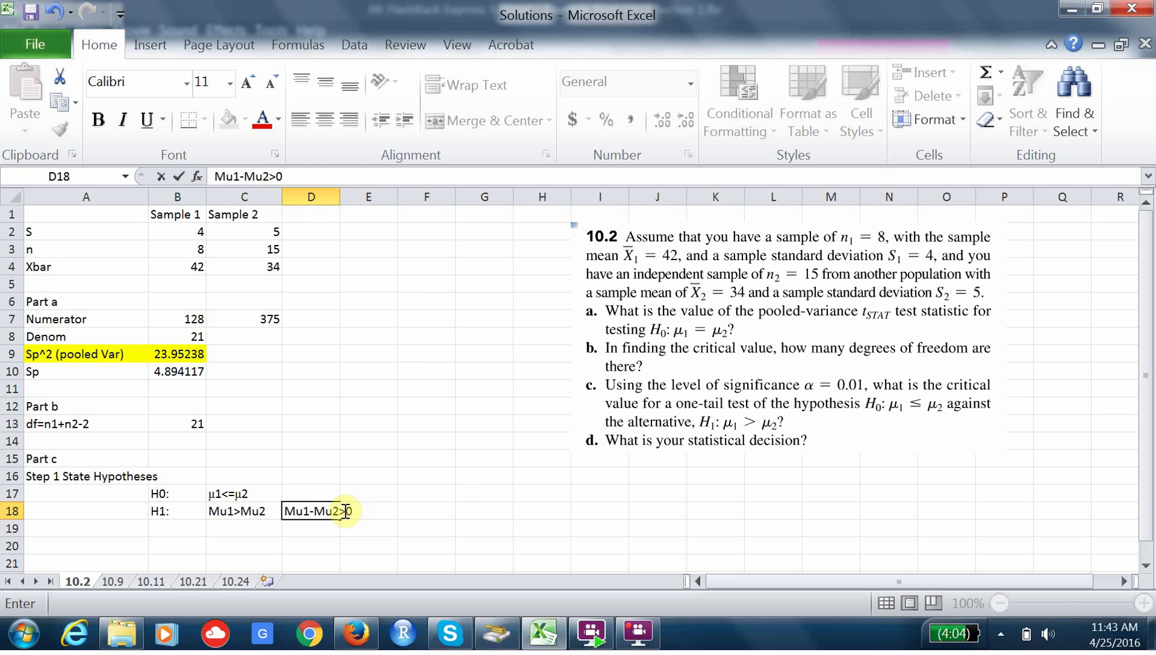
{"action": "left_click_drag", "start_coordinate": [345, 511], "coordinate": [352, 511]}
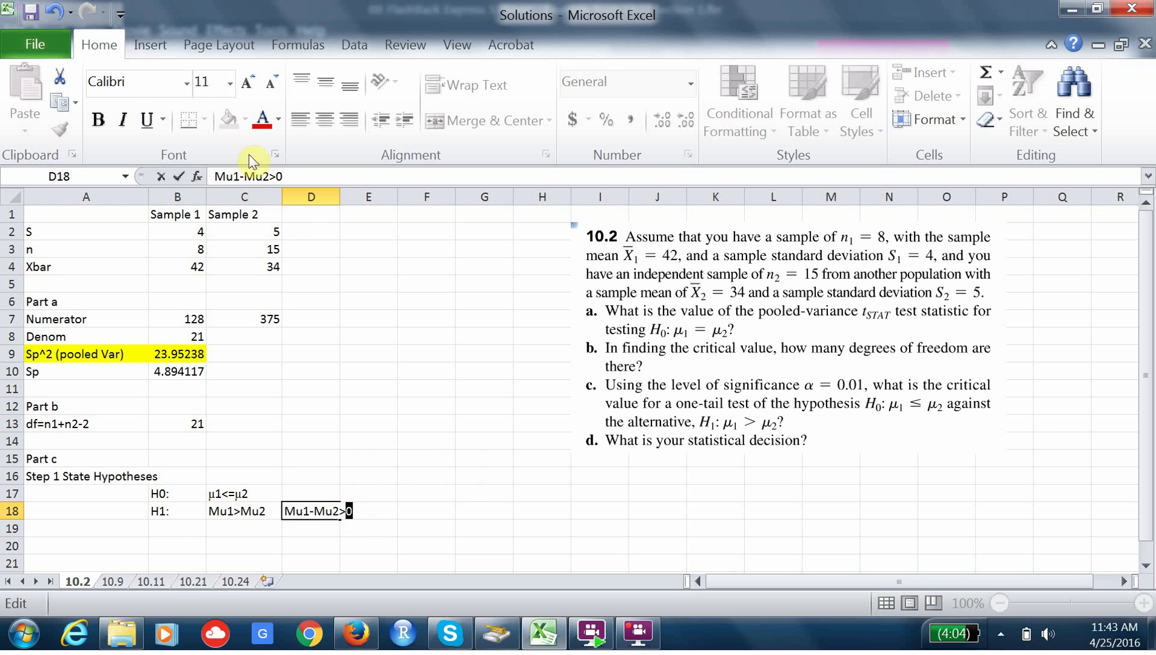
{"action": "left_click", "coordinate": [263, 118]}
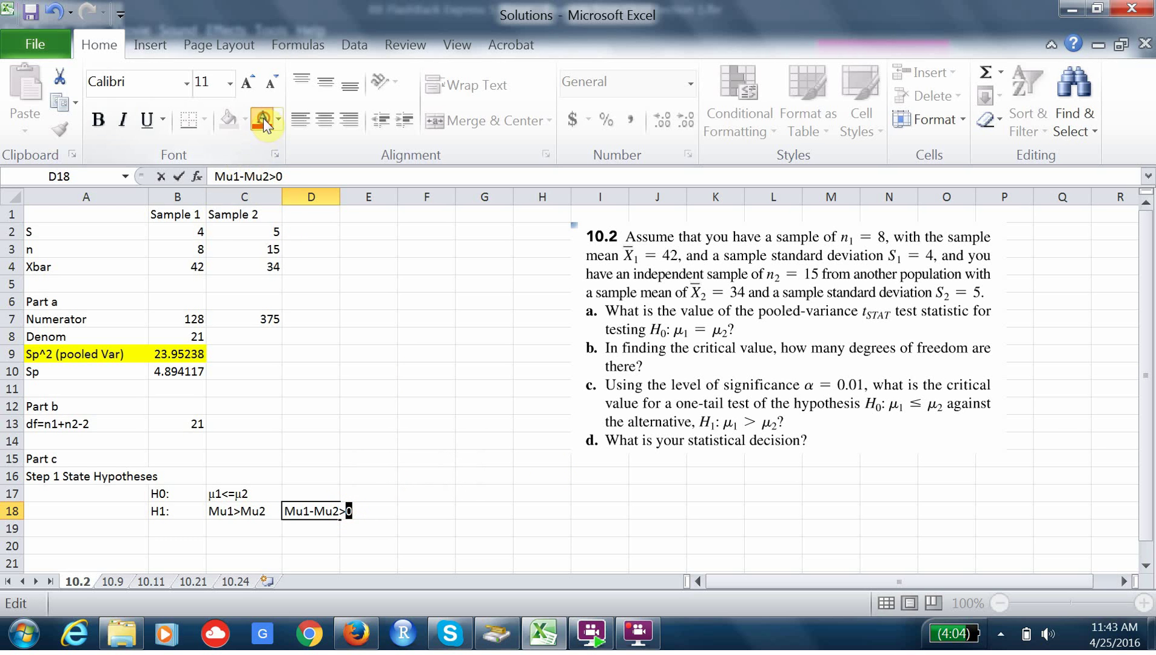
{"action": "left_click", "coordinate": [291, 496]}
Step: Enter Mu1-Mu2<=0 in D17 with its trailing 0 coloured red
{"action": "type", "text": "Mu1-Mu2>0"}
{"action": "key", "text": "shift+Home"}
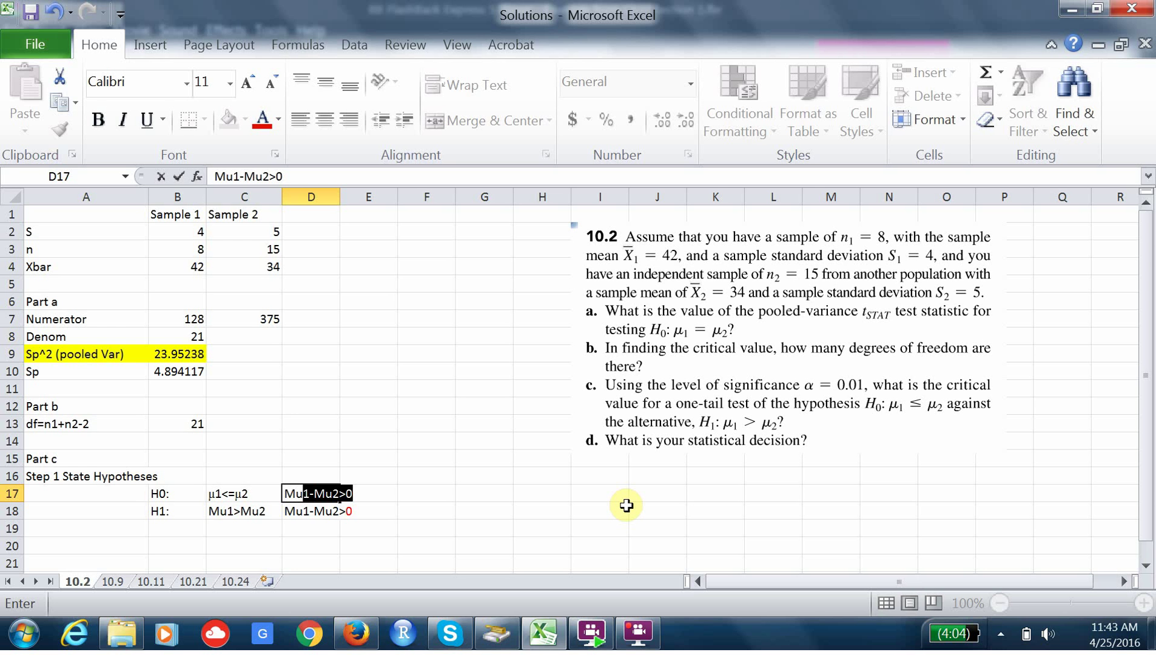
{"action": "key", "text": "shift+Right"}
{"action": "key", "text": "shift+Right"}
{"action": "key", "text": "shift+Right"}
{"action": "key", "text": "shift+Right"}
{"action": "key", "text": "shift+Right"}
{"action": "type", "text": "<=0"}
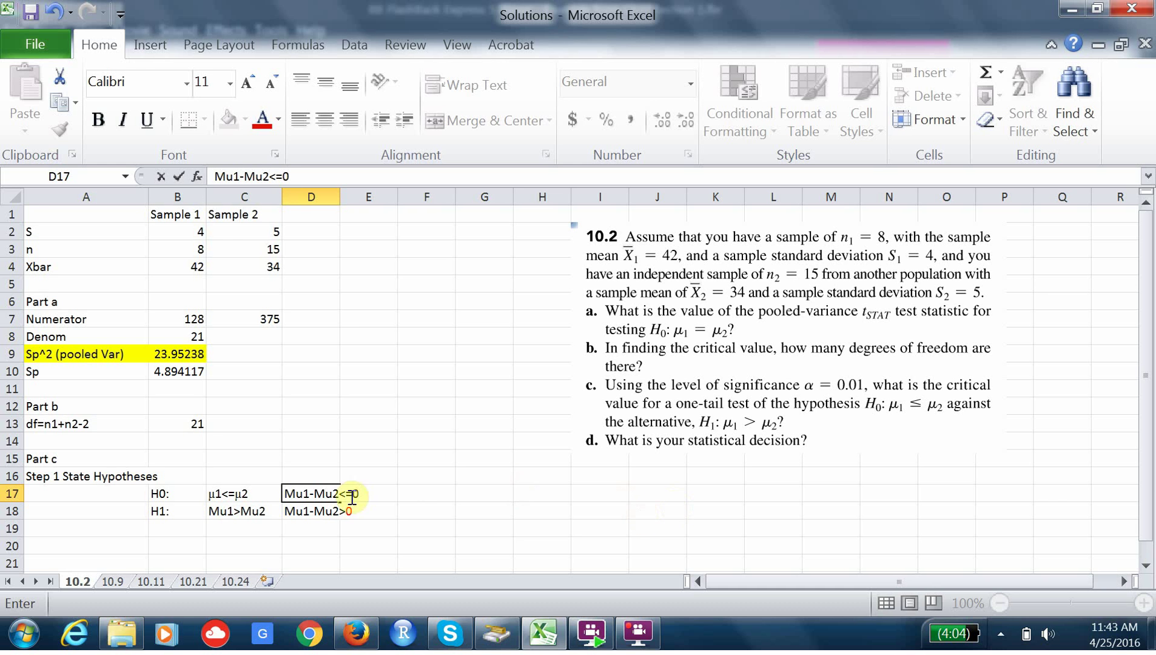
{"action": "left_click_drag", "start_coordinate": [352, 493], "coordinate": [359, 496]}
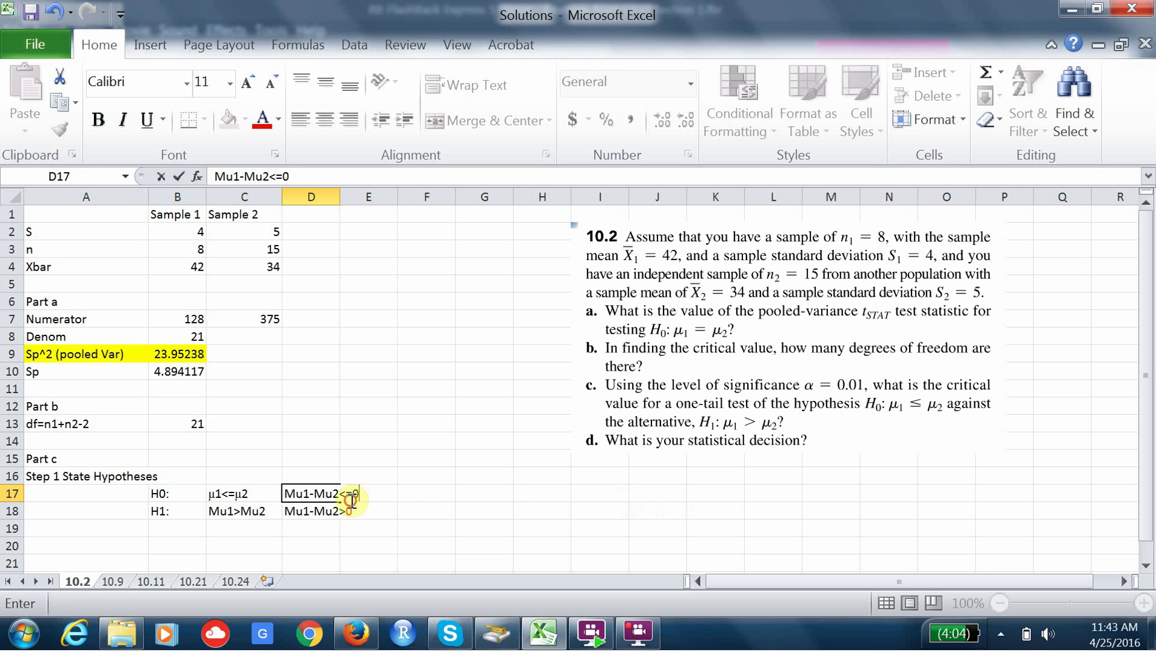
{"action": "left_click", "coordinate": [262, 120]}
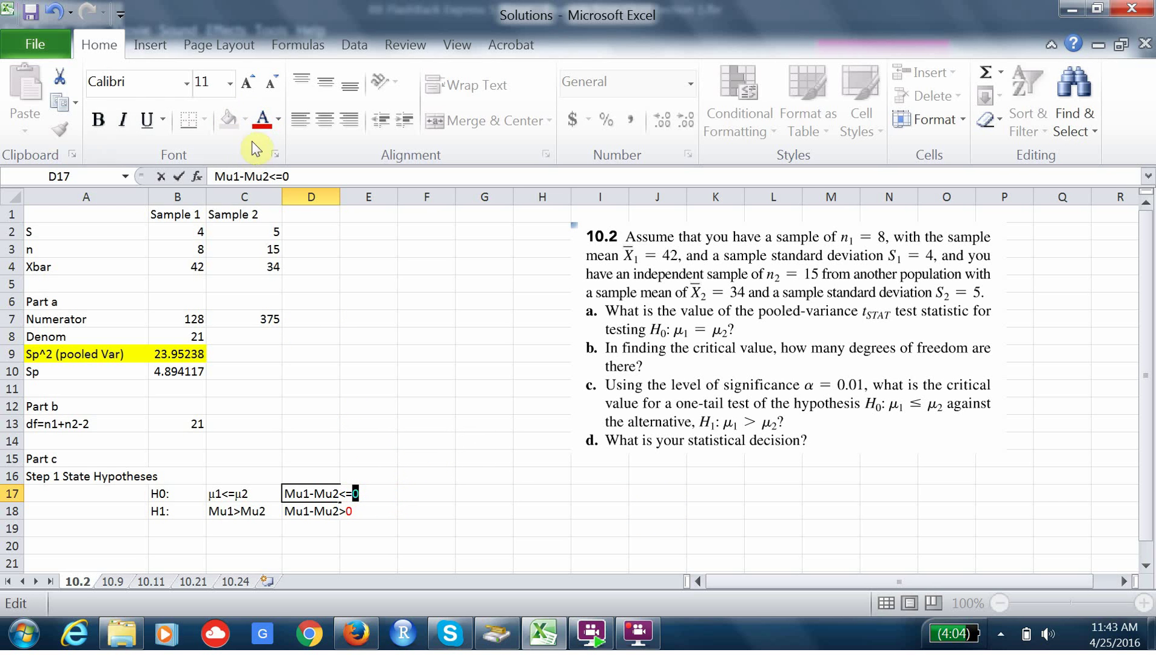
{"action": "left_click", "coordinate": [412, 495]}
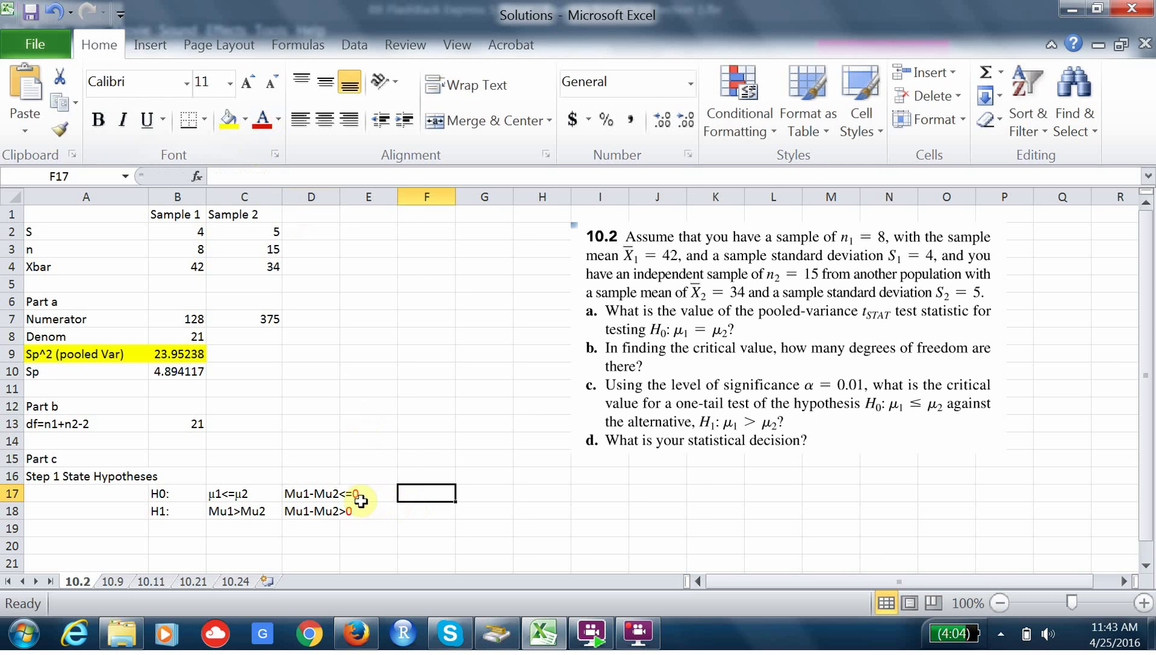
Step: Widen column D to fit the hypothesis expressions
{"action": "left_click_drag", "start_coordinate": [340, 196], "coordinate": [359, 197]}
{"action": "left_click_drag", "start_coordinate": [1148, 415], "coordinate": [1148, 427]}
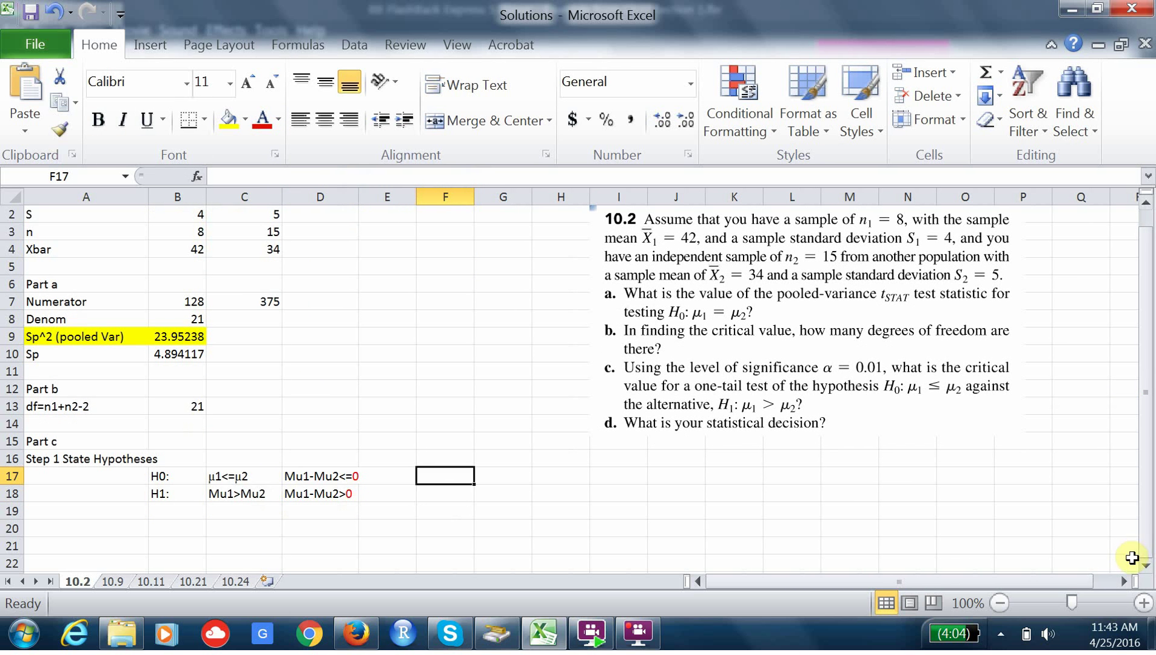
{"action": "left_click", "coordinate": [1146, 567]}
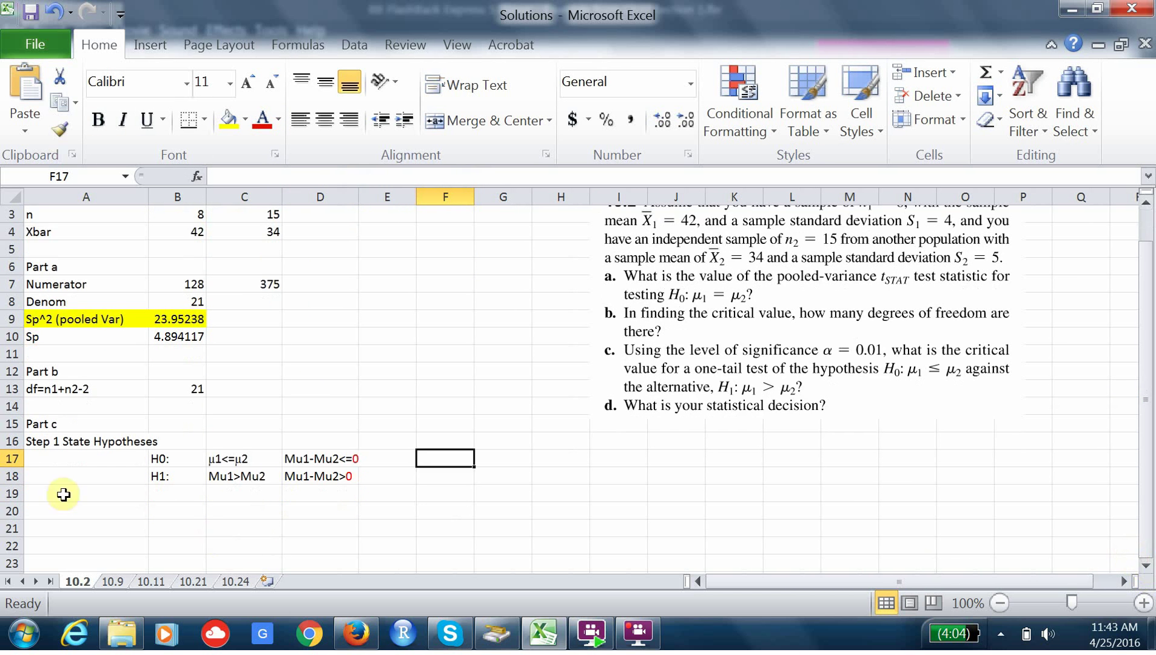
Step: Add the heading 'Step 2 Compute test stat' in A20 and widen column A to fit
{"action": "left_click", "coordinate": [73, 512]}
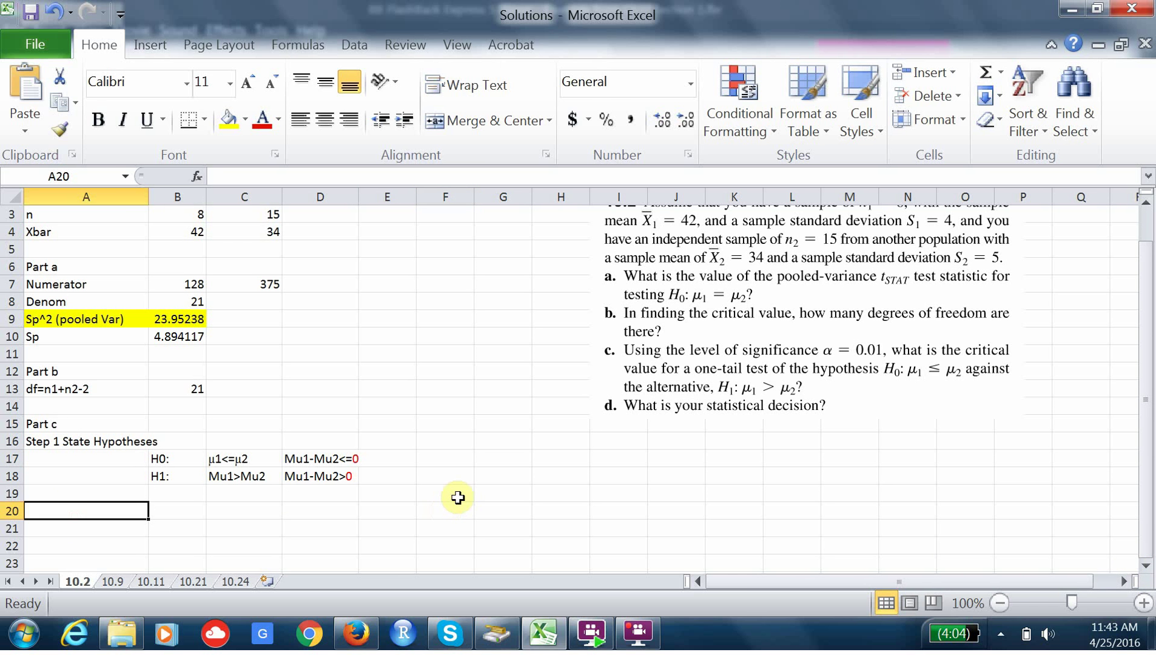
{"action": "type", "text": "Step 2"}
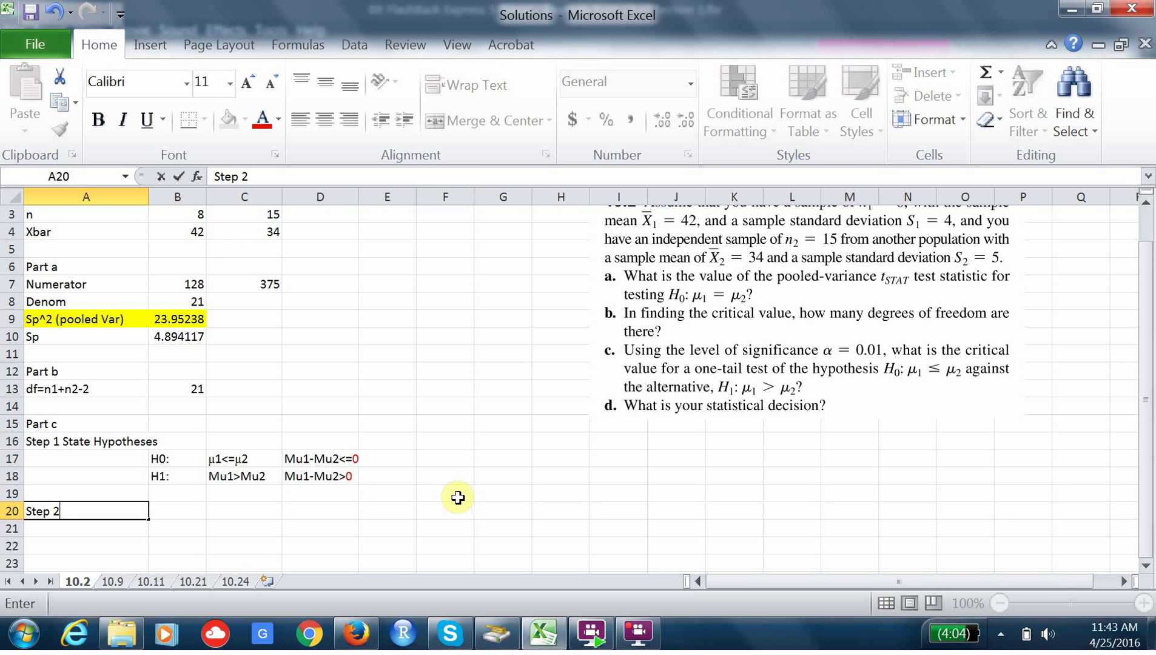
{"action": "type", "text": " Compute test "}
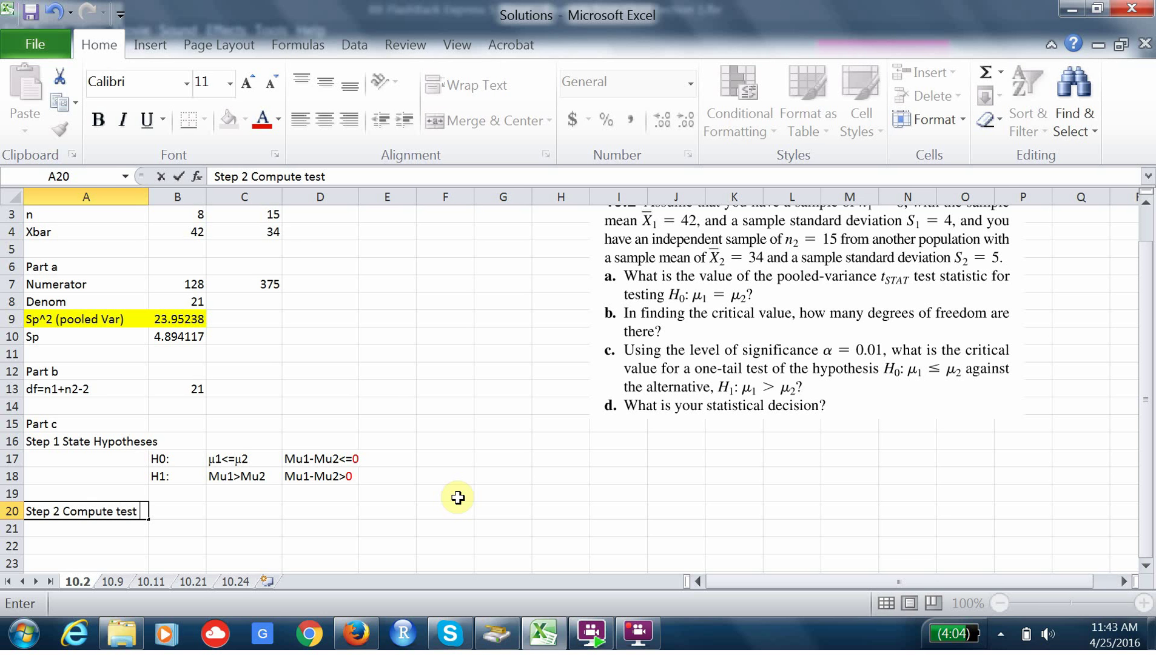
{"action": "type", "text": "stat"}
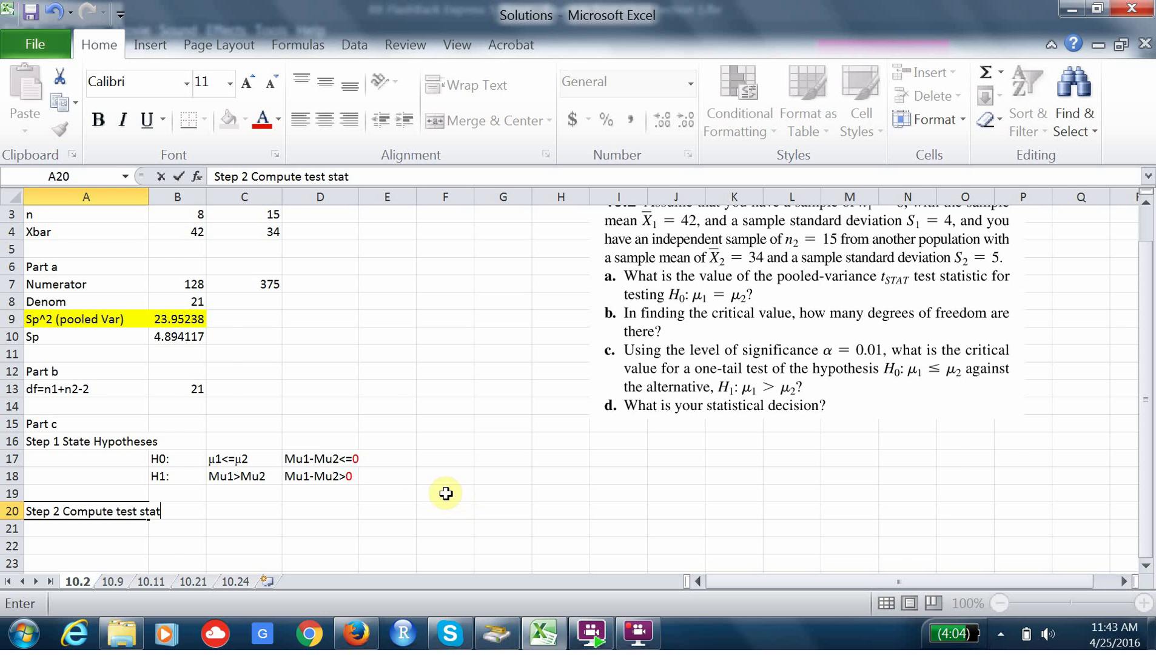
{"action": "left_click", "coordinate": [458, 497]}
{"action": "left_click_drag", "start_coordinate": [151, 202], "coordinate": [175, 202]}
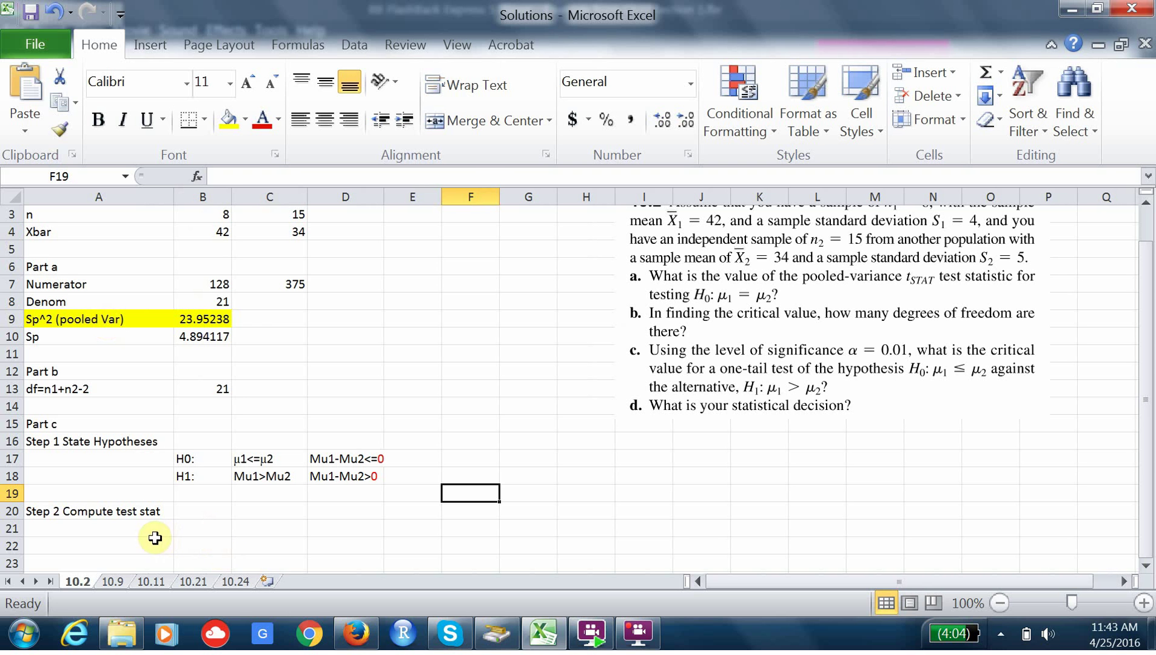
{"action": "left_click", "coordinate": [183, 529]}
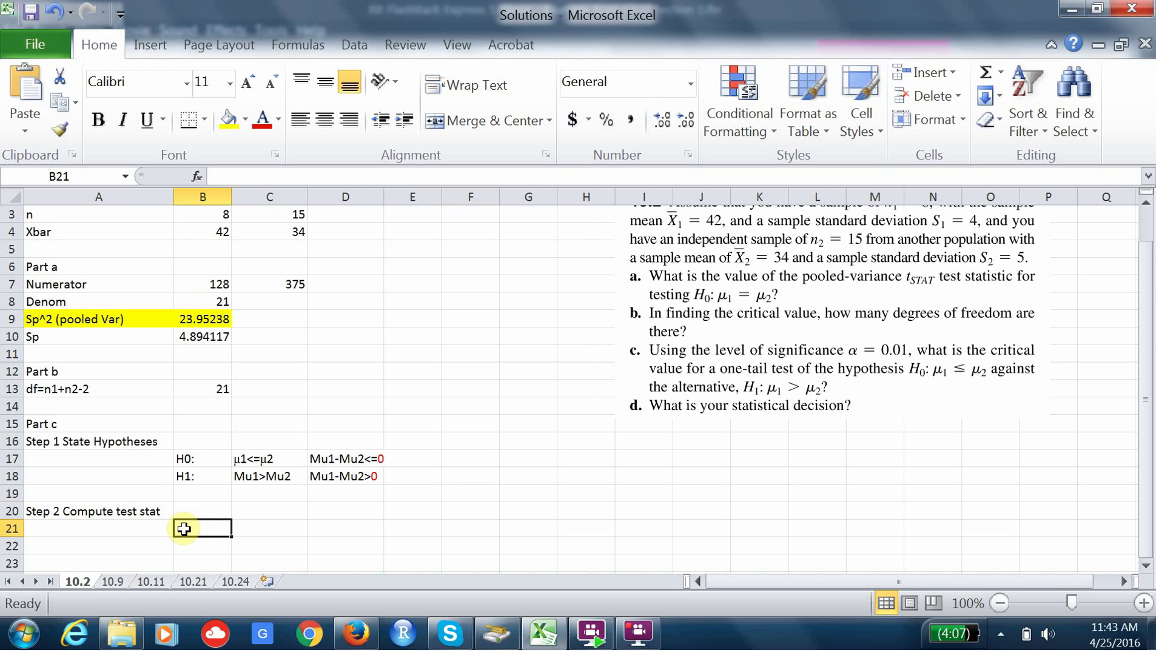
Step: Label B21 as t and start C21's formula with the numerator (B4-C4)-0
{"action": "type", "text": "t"}
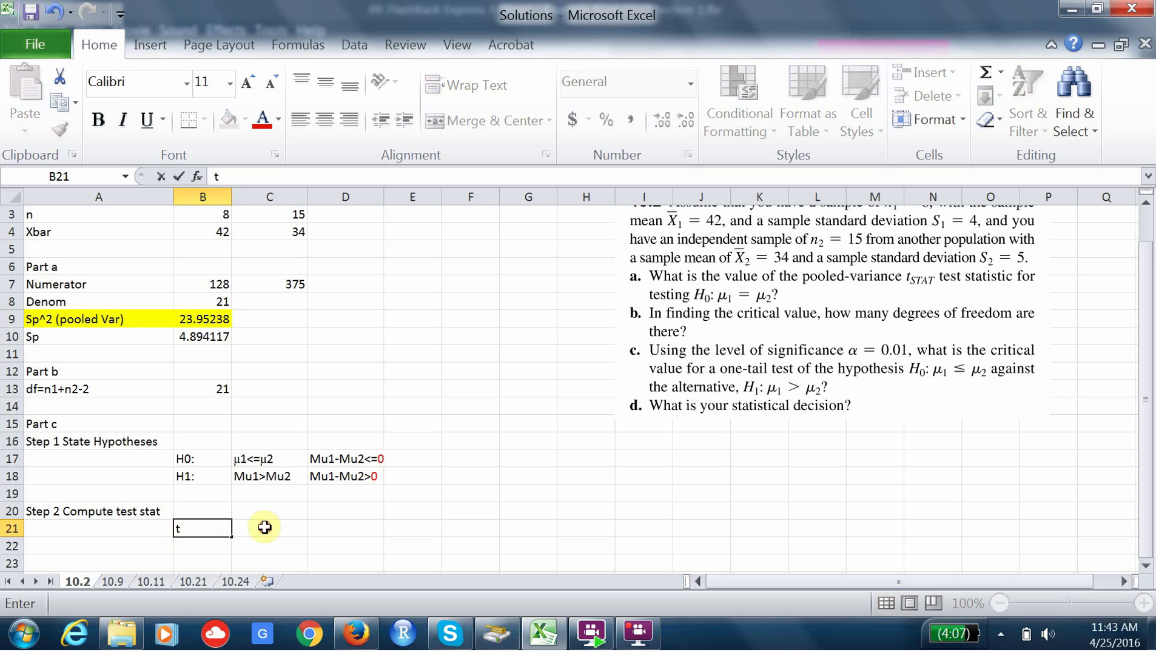
{"action": "left_click", "coordinate": [267, 529]}
{"action": "type", "text": "=("}
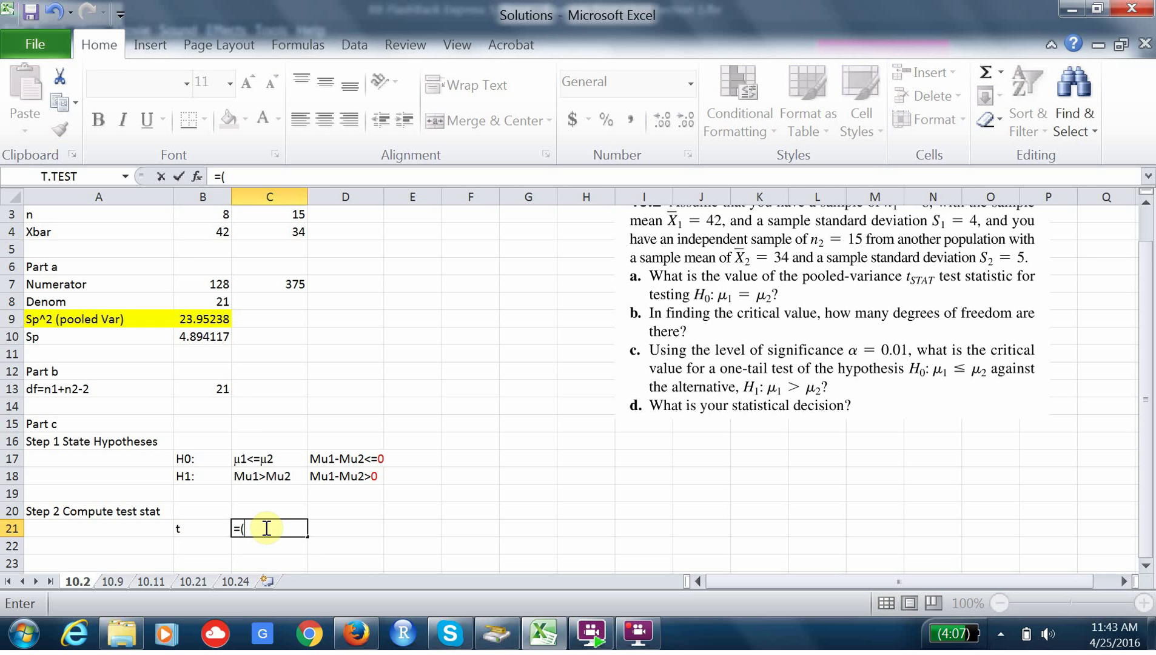
{"action": "left_click", "coordinate": [194, 233]}
{"action": "type", "text": "-"}
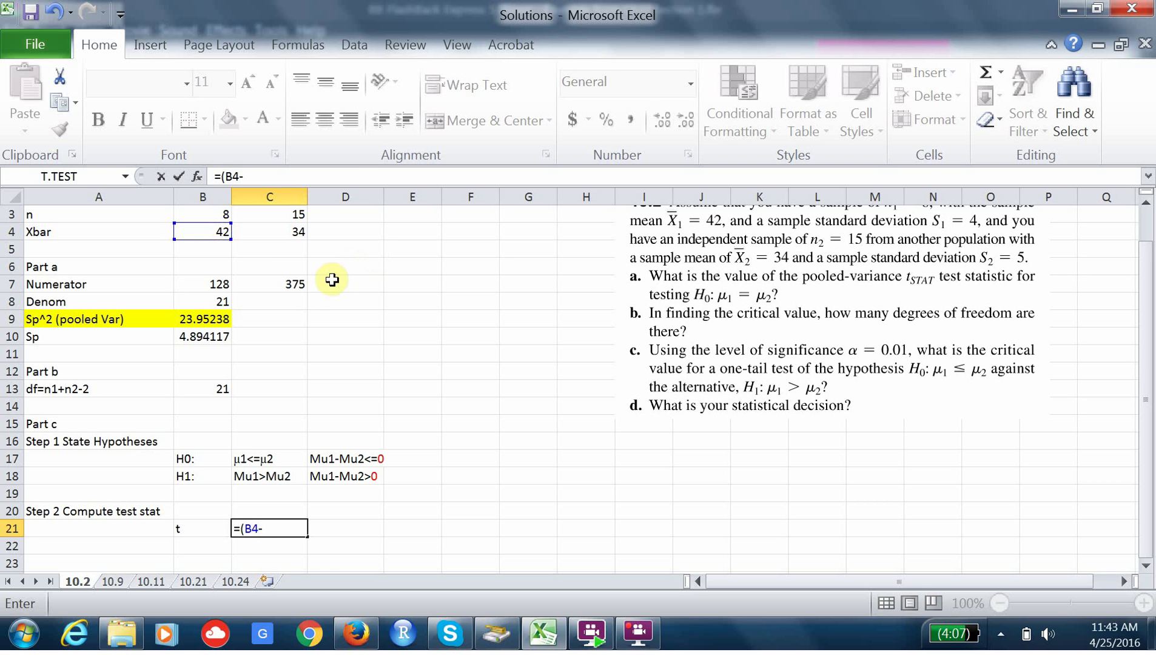
{"action": "left_click", "coordinate": [293, 232]}
{"action": "type", "text": ")"}
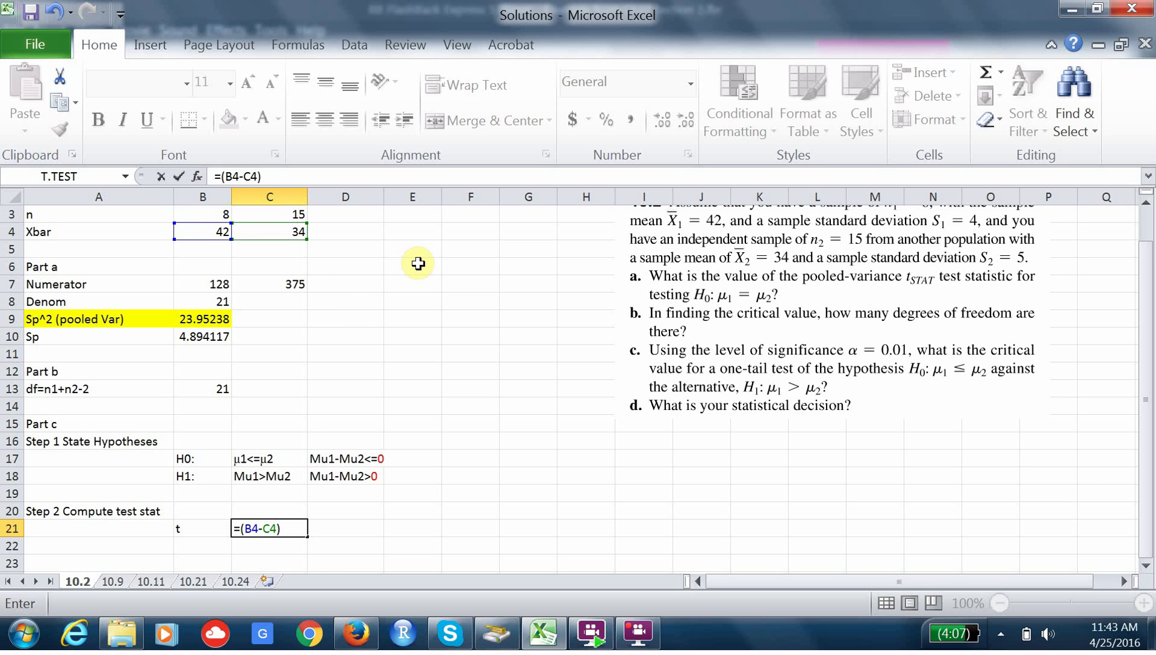
{"action": "type", "text": "-0"}
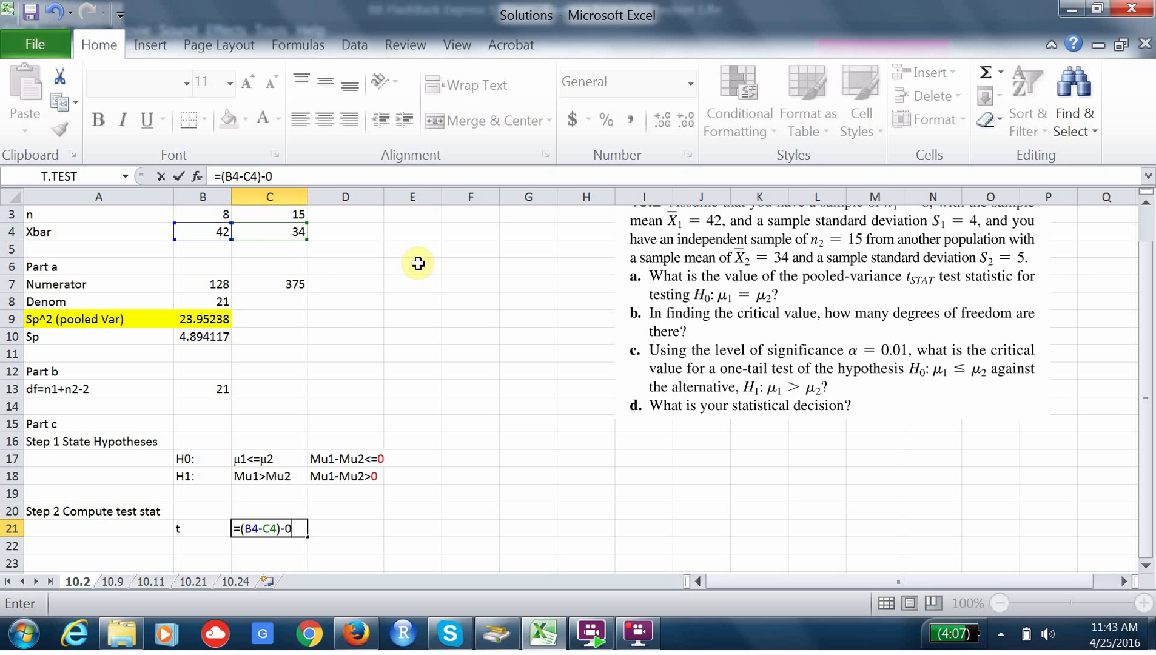
Step: Divide the numerator by SQRT(B9/B3+B9/C3), giving t = 3.73372516
{"action": "left_click", "coordinate": [243, 530]}
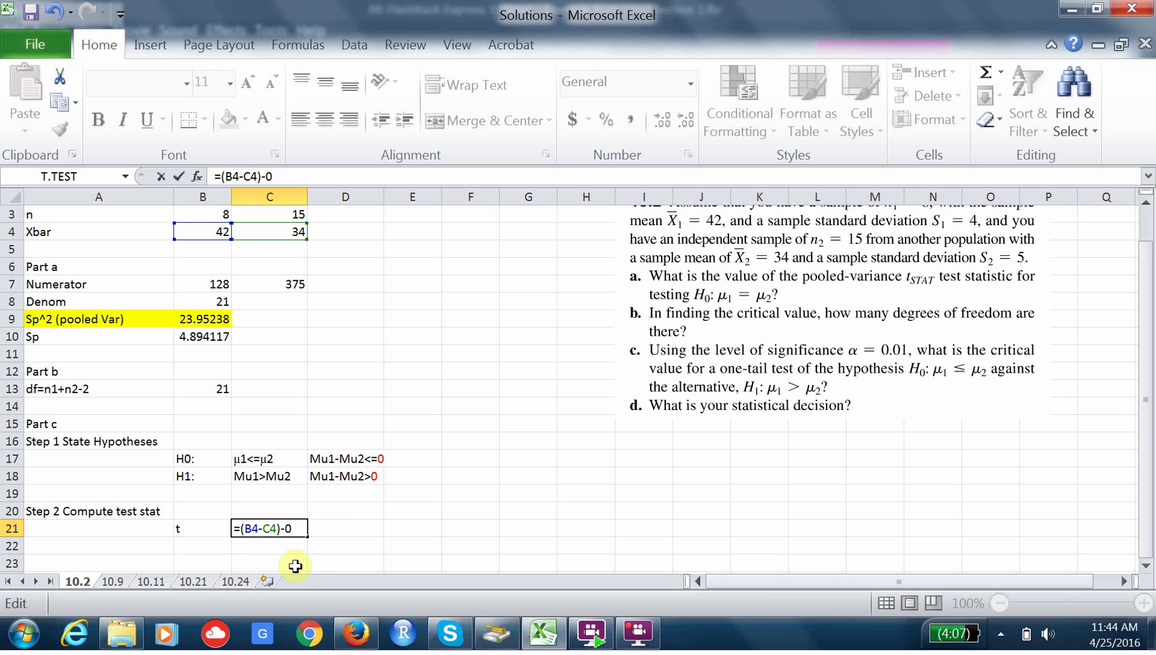
{"action": "type", "text": "("}
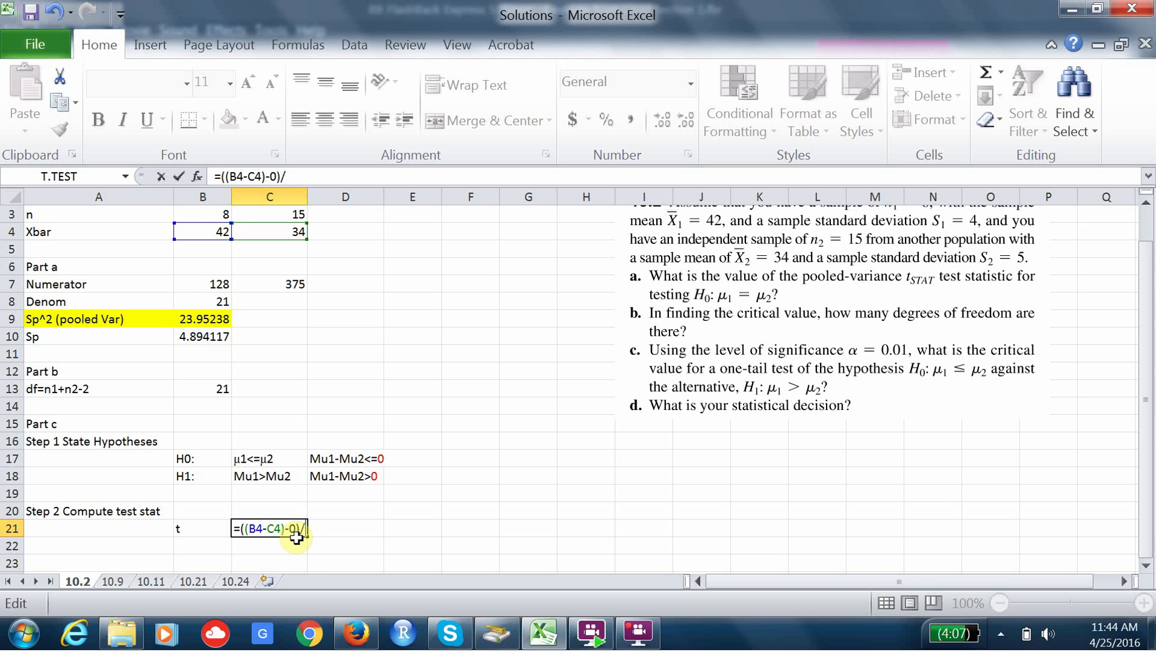
{"action": "type", "text": ")/s"}
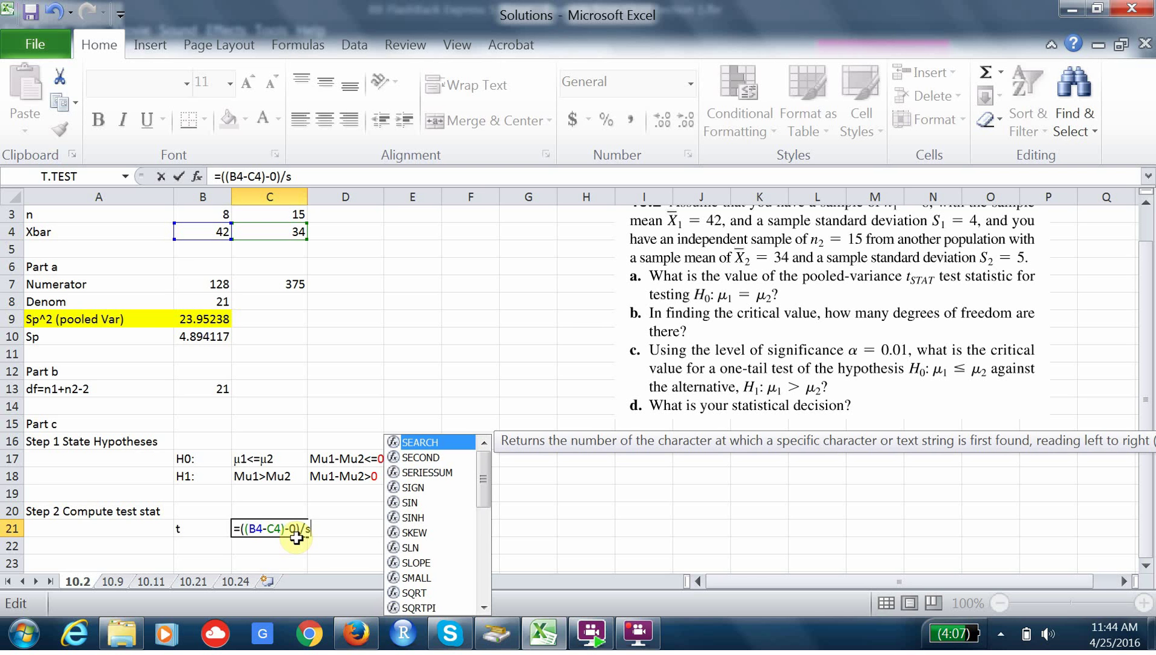
{"action": "type", "text": "q"}
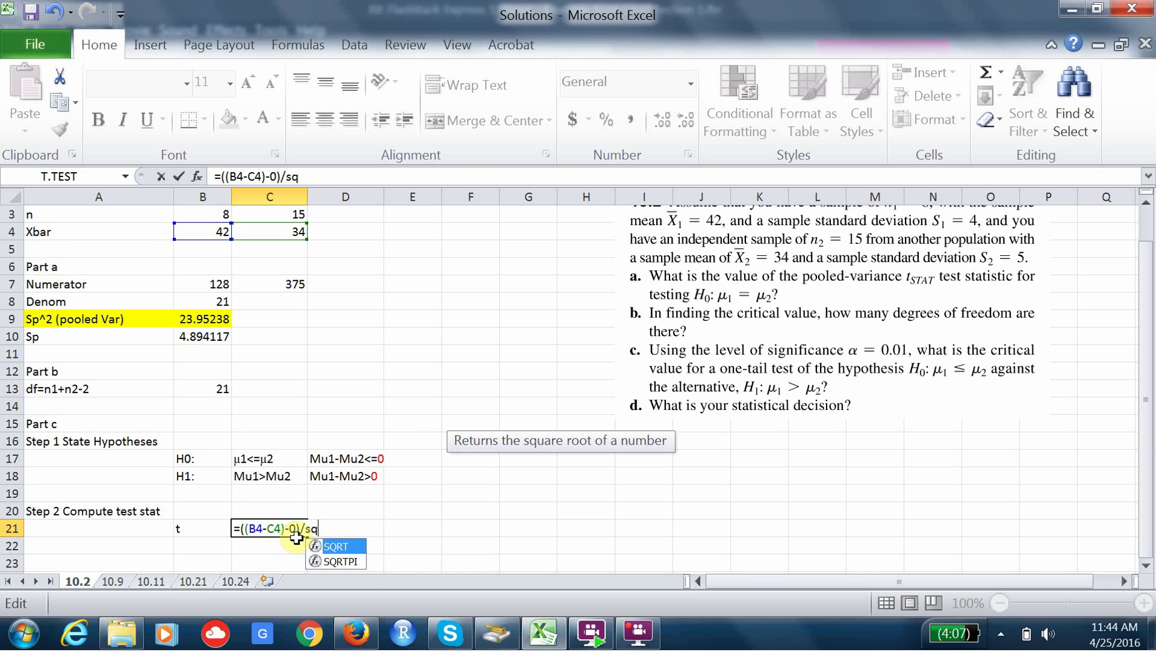
{"action": "double_click", "coordinate": [347, 547]}
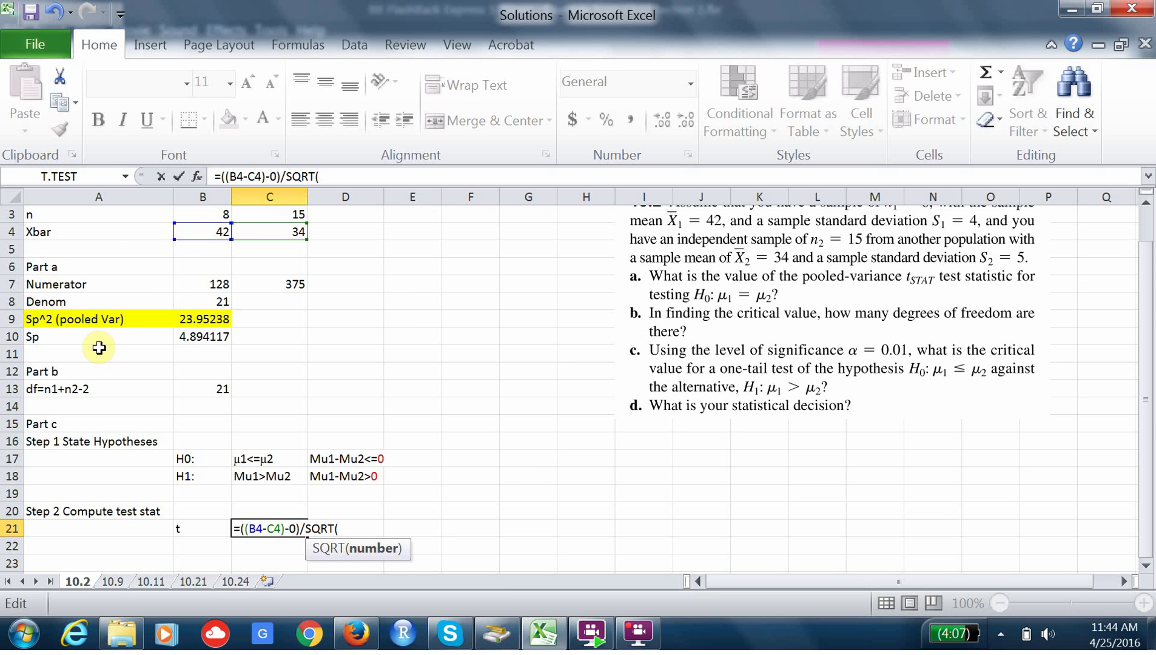
{"action": "left_click", "coordinate": [185, 319]}
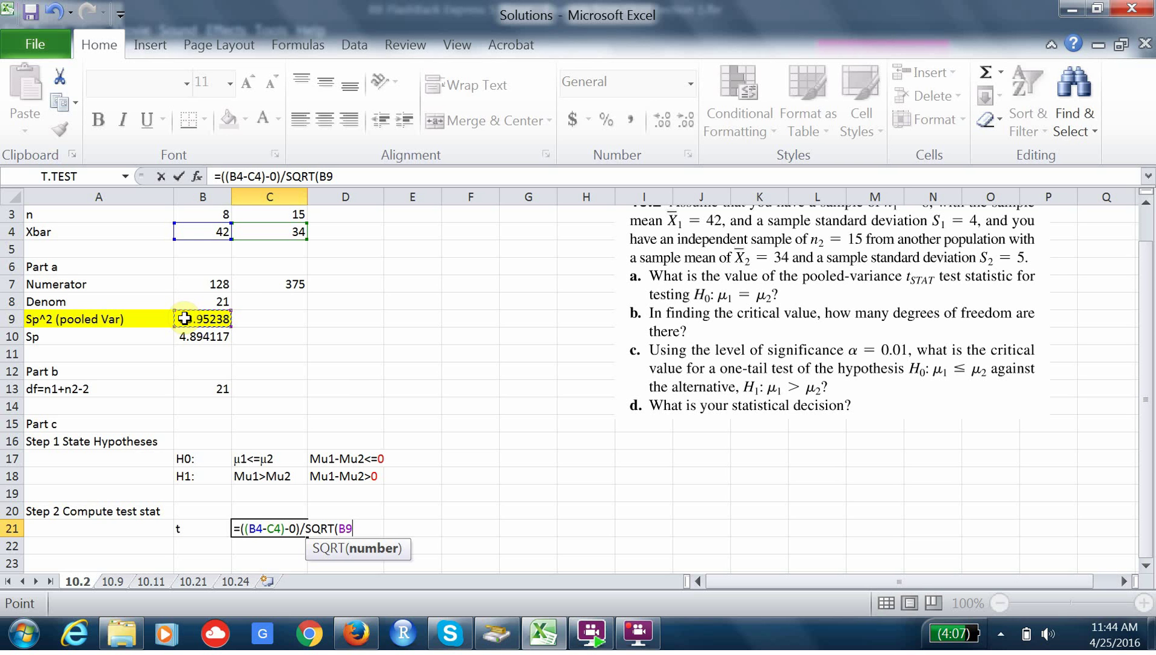
{"action": "type", "text": "*"}
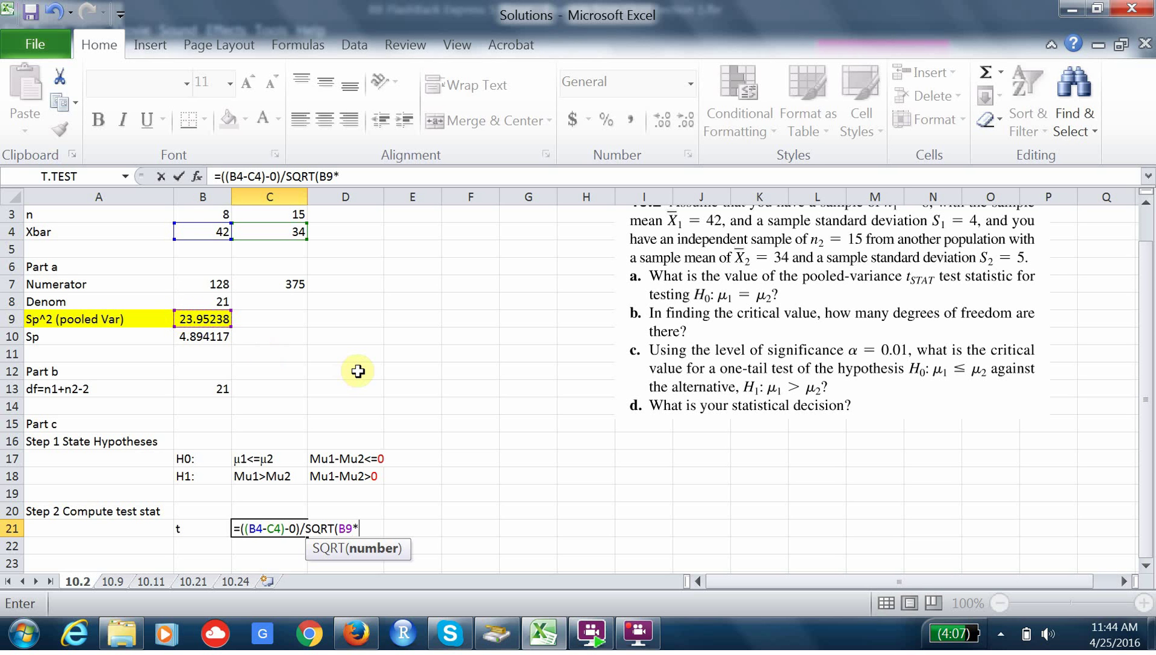
{"action": "type", "text": "(1"}
{"action": "key", "text": "BackSpace"}
{"action": "key", "text": "BackSpace"}
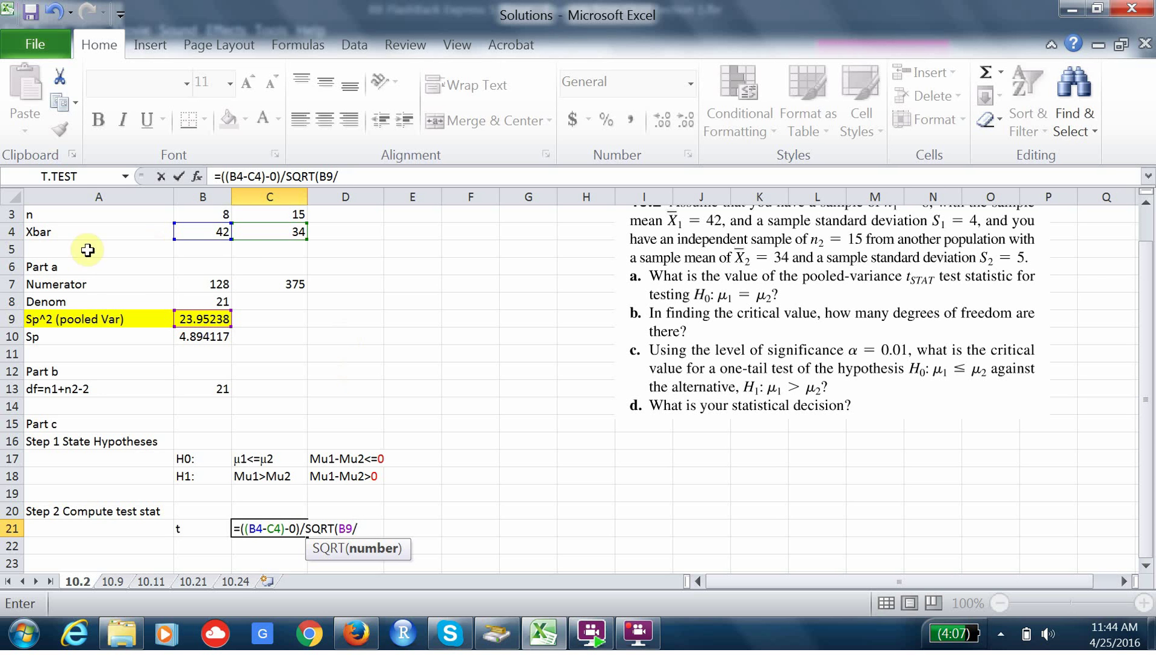
{"action": "left_click", "coordinate": [217, 216]}
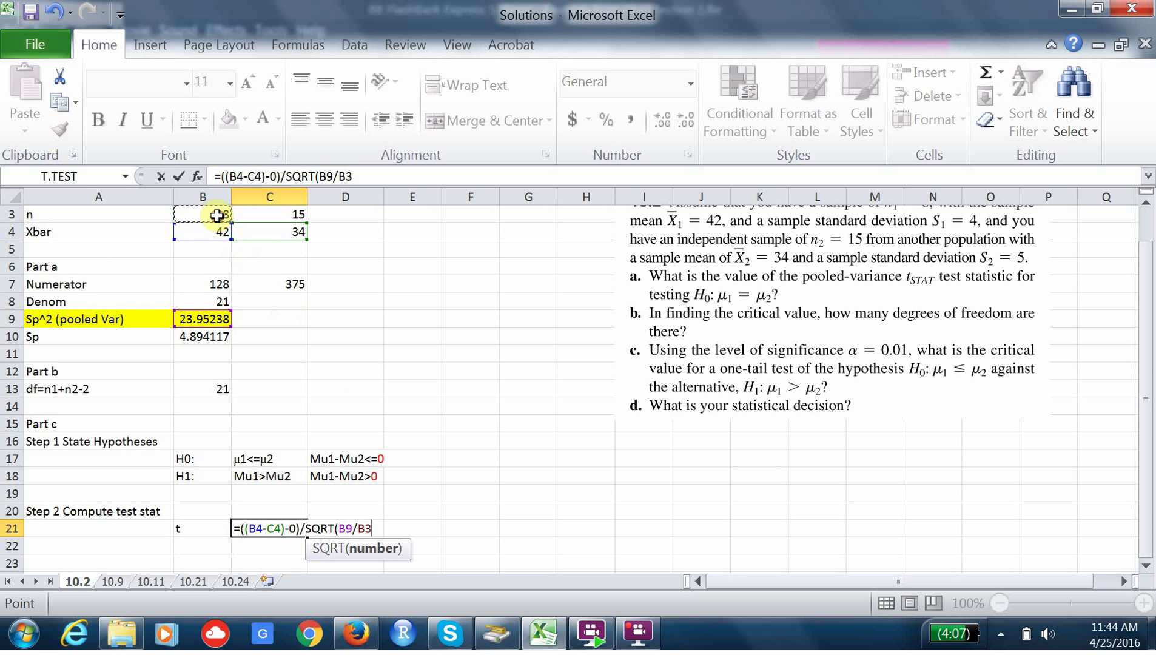
{"action": "type", "text": "+"}
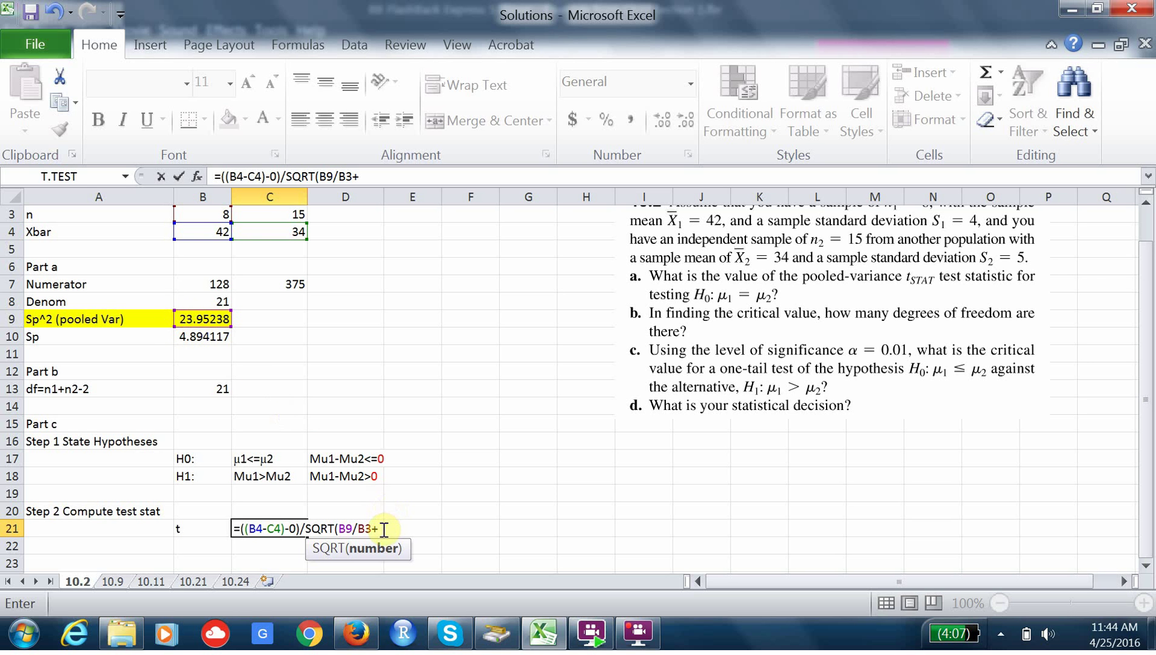
{"action": "left_click", "coordinate": [204, 321]}
{"action": "type", "text": "/"}
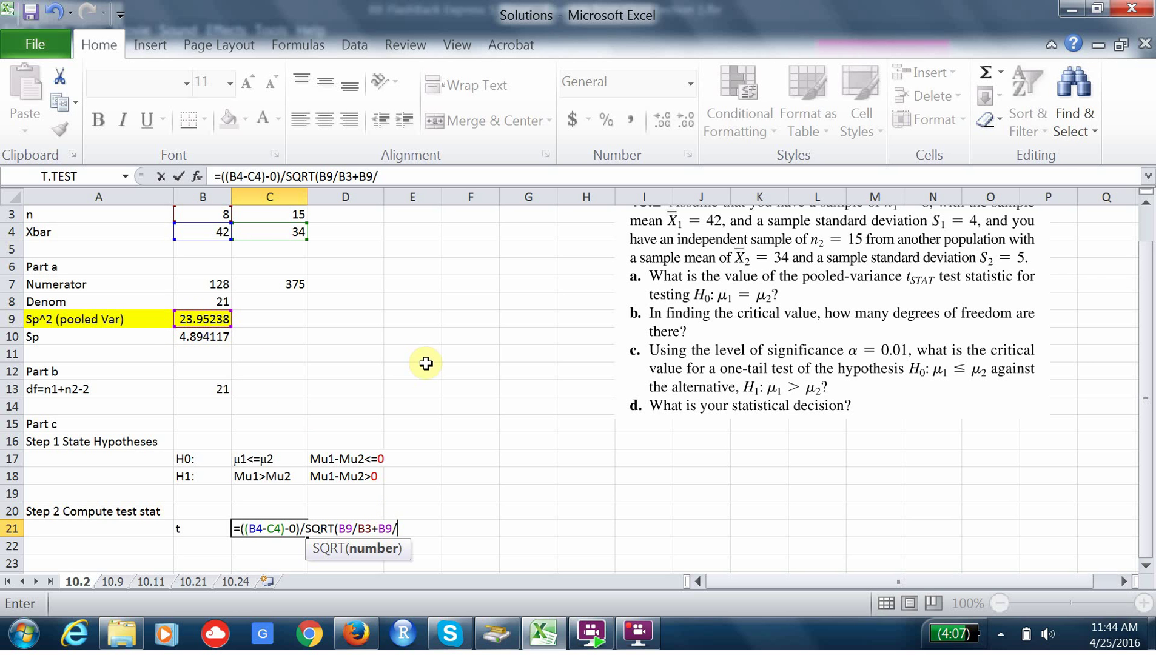
{"action": "left_click", "coordinate": [294, 216]}
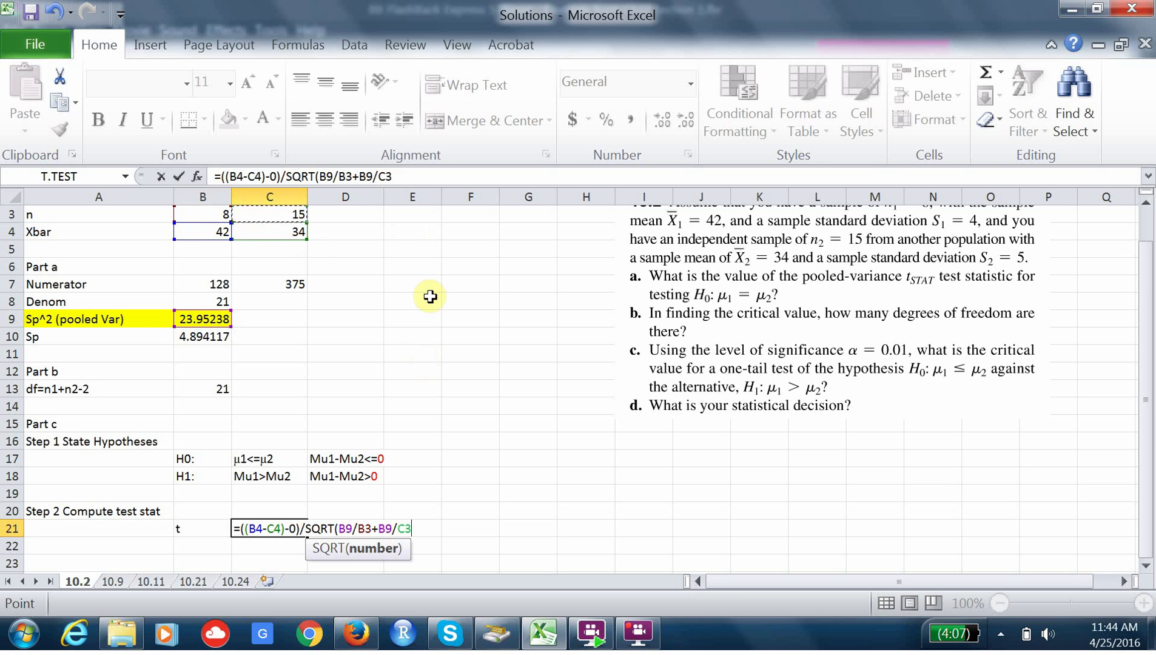
{"action": "type", "text": ")"}
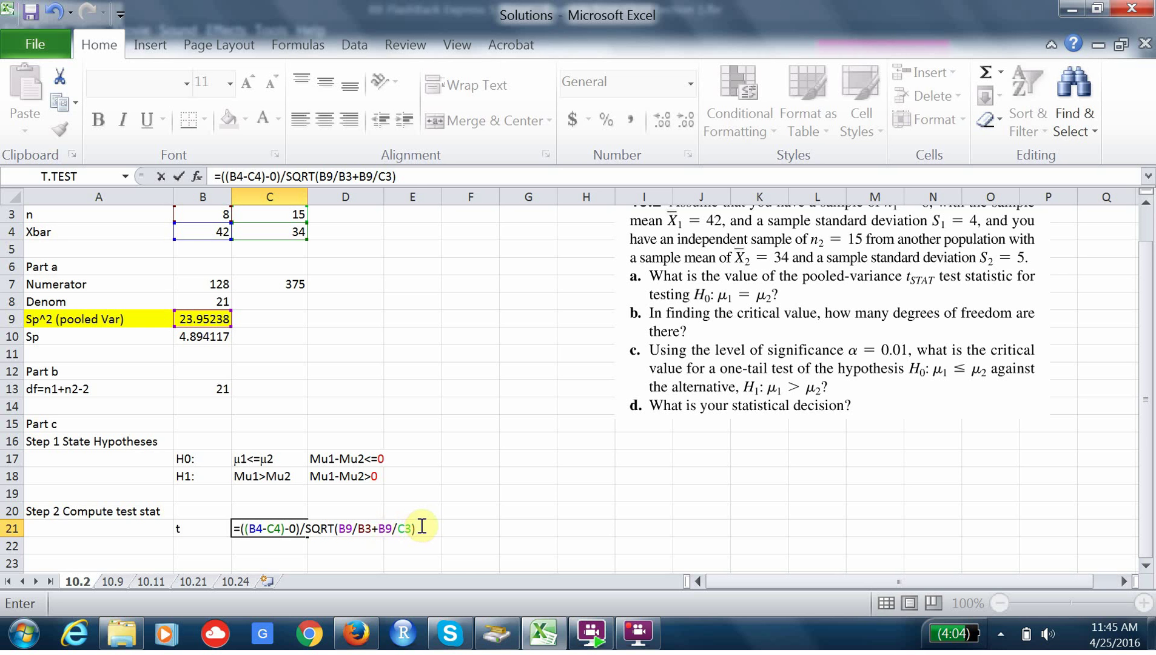
{"action": "key", "text": "Return"}
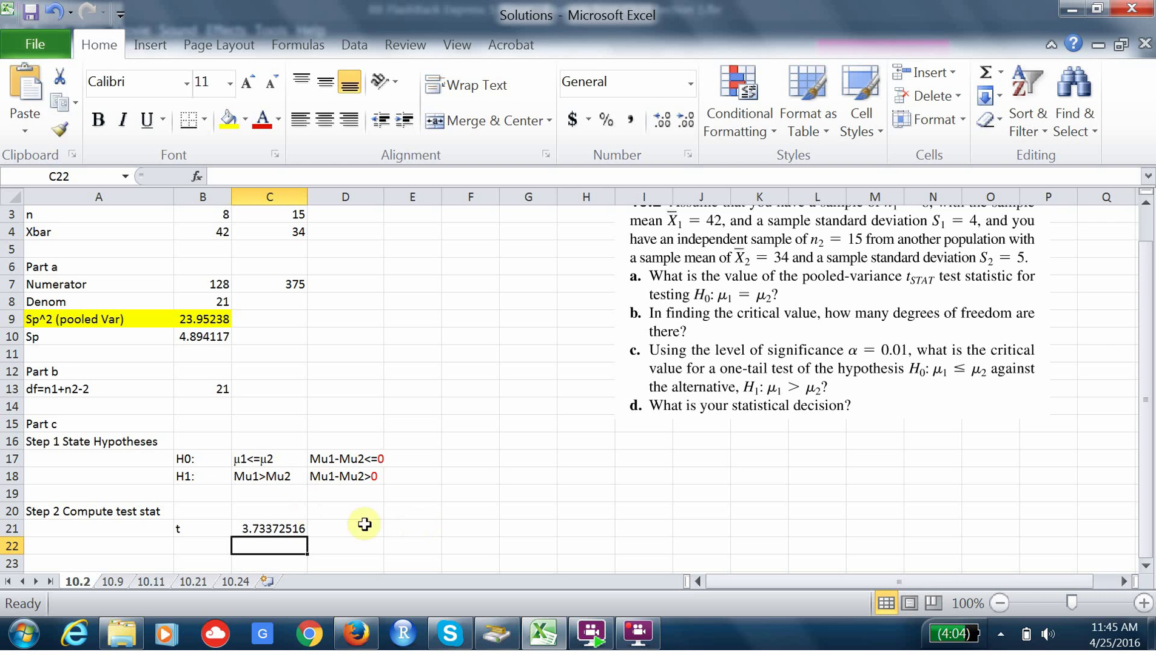
Step: Enter the heading 'Step Compute p-value' in A23
{"action": "scroll", "coordinate": [1148, 571], "scroll_direction": "down", "scroll_amount": 1}
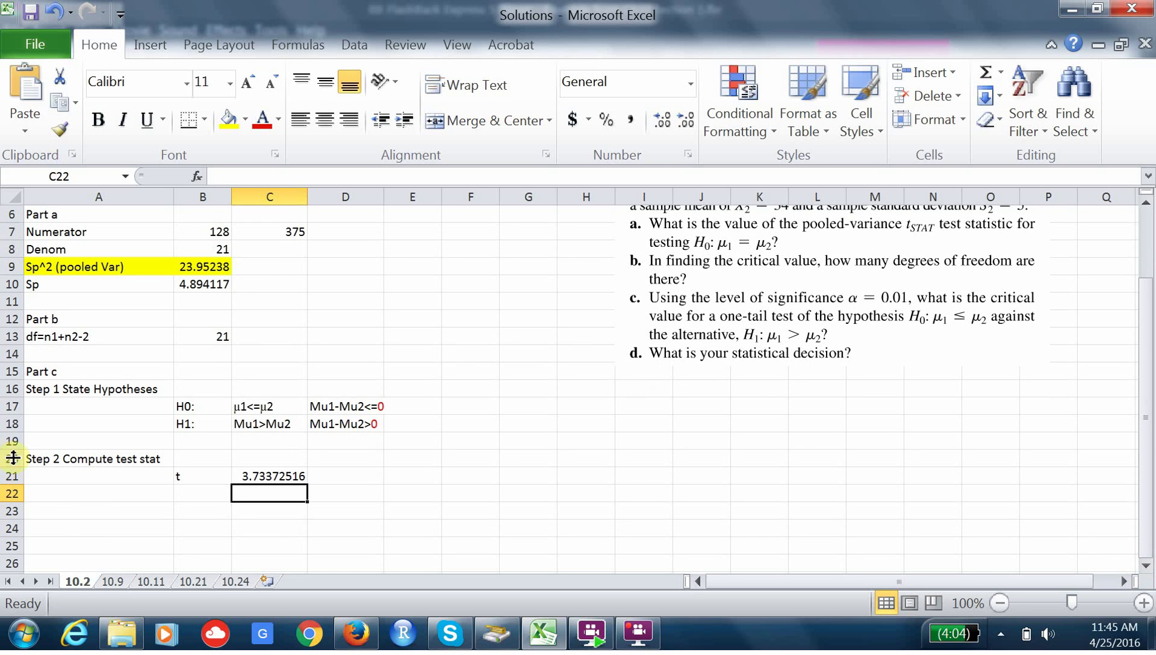
{"action": "left_click", "coordinate": [80, 517]}
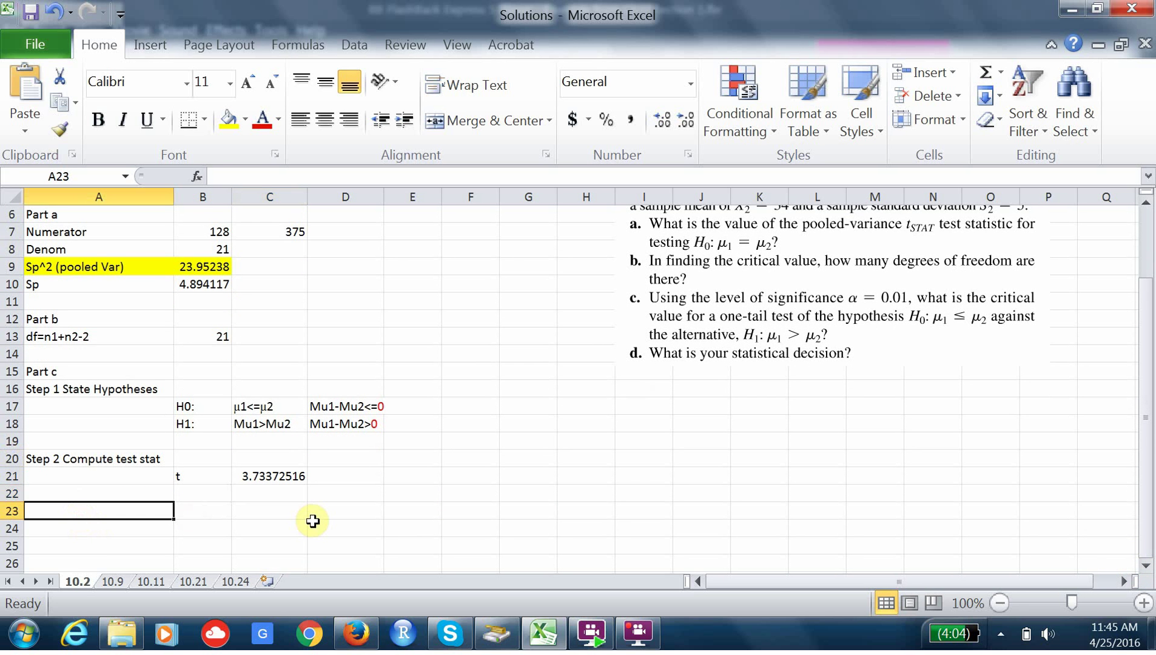
{"action": "type", "text": "Step"}
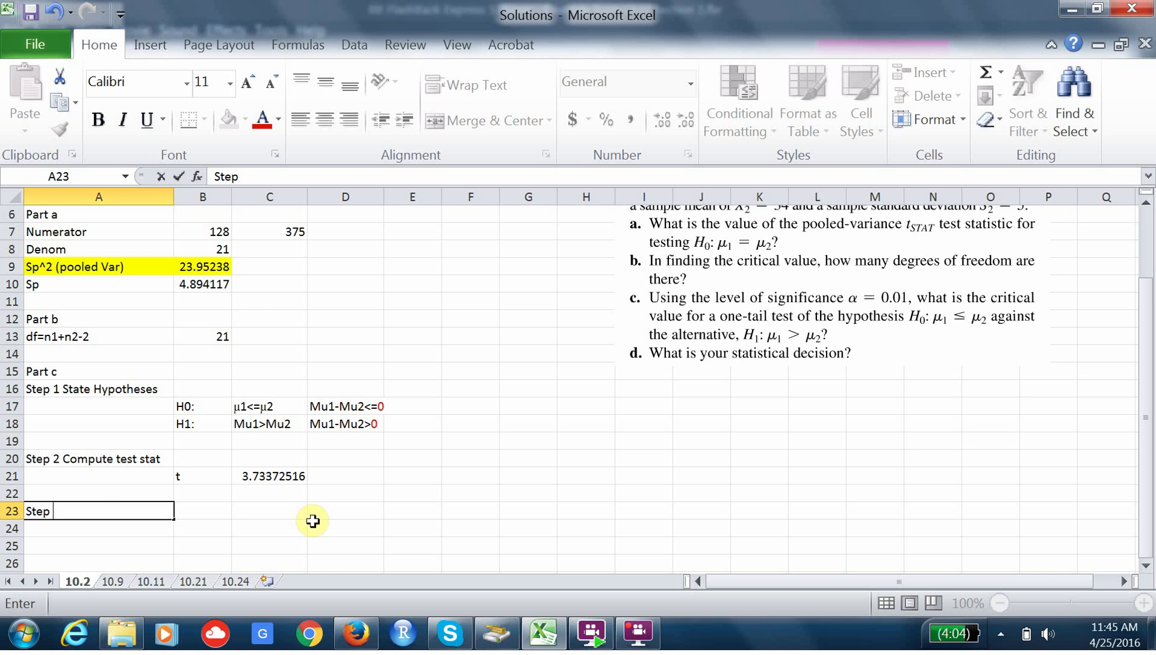
{"action": "type", "text": " Compute p-value"}
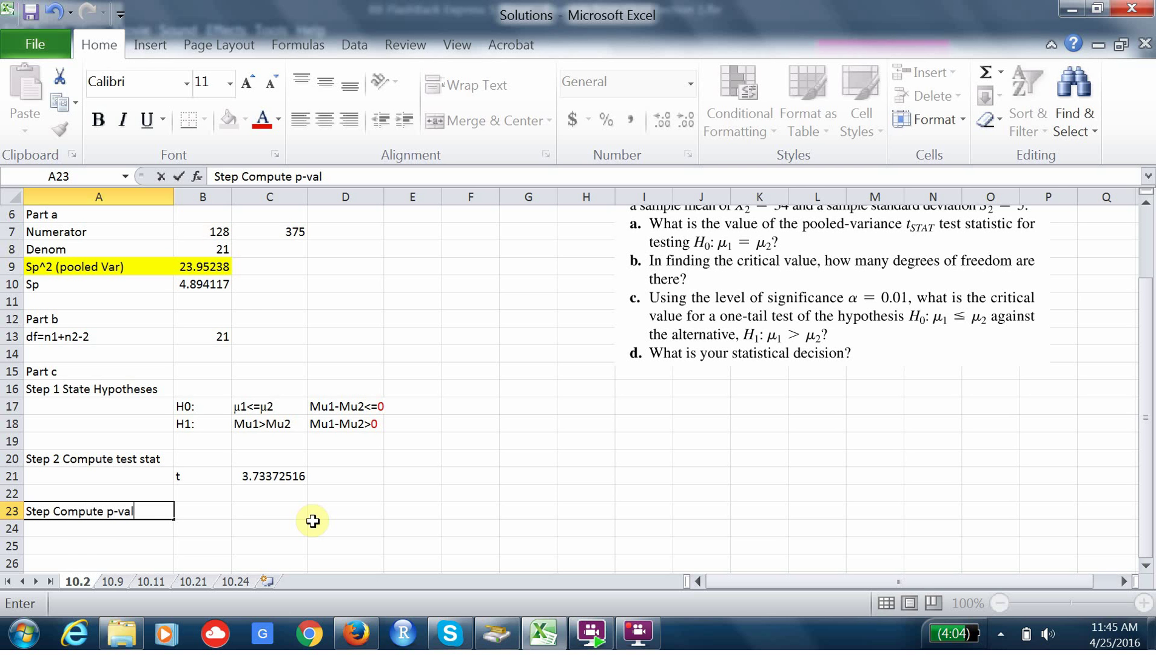
{"action": "left_click", "coordinate": [87, 530]}
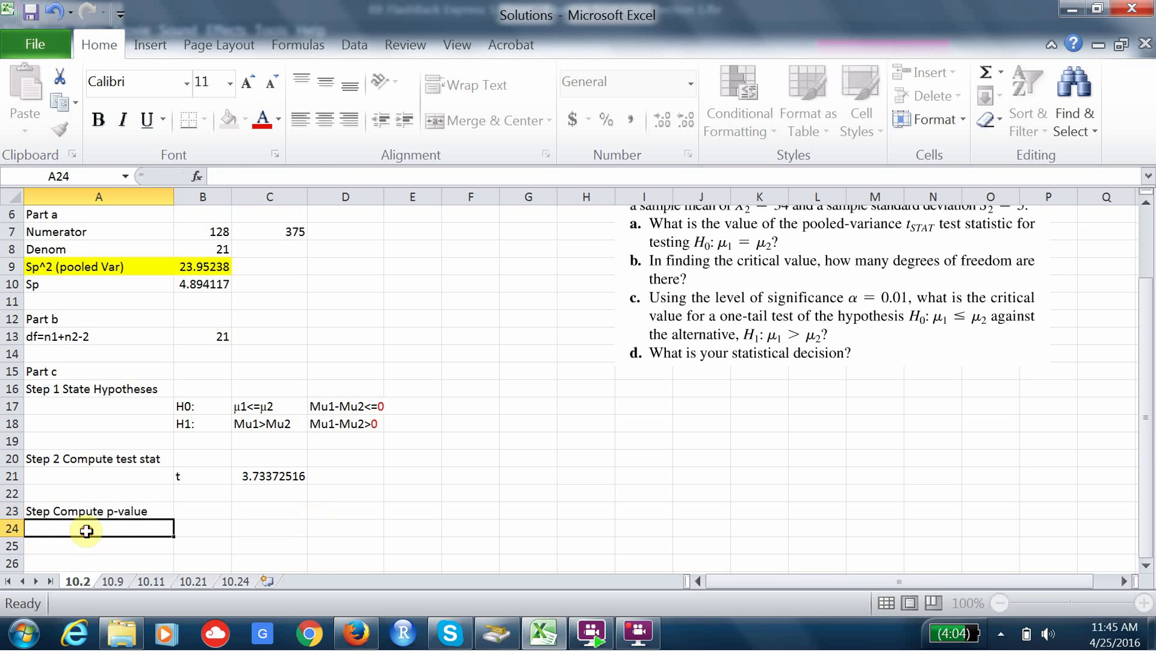
Step: List the notes 'T distbtn w df=21', 'One tailed test' and 'positive test stat' below it
{"action": "type", "text": "T d"}
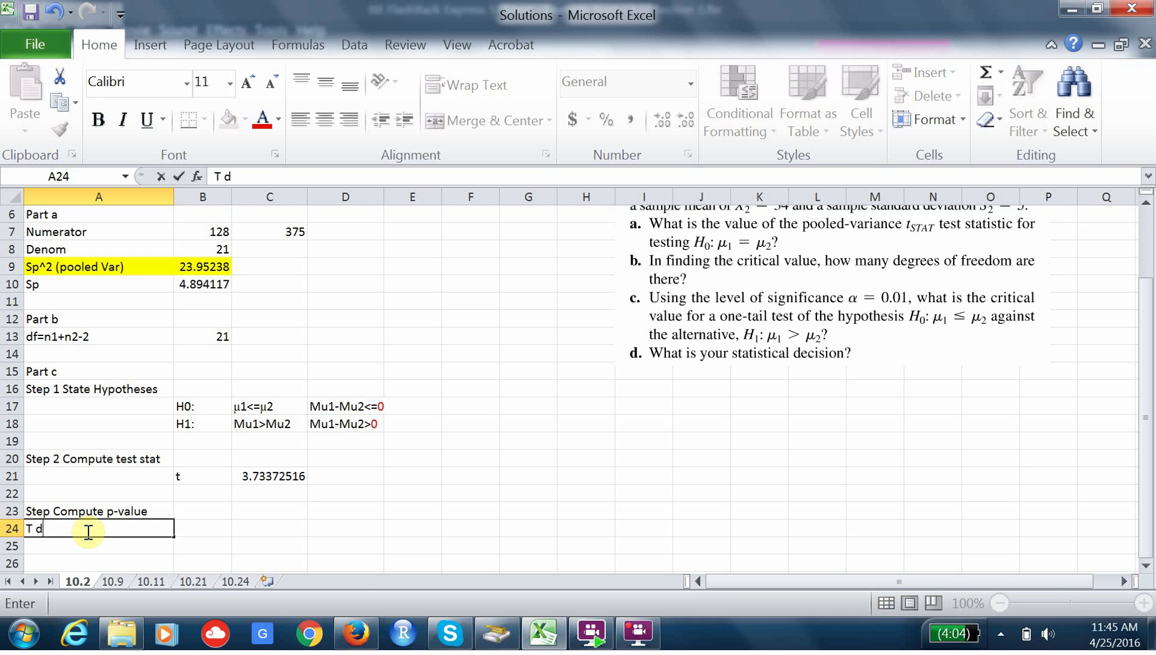
{"action": "type", "text": "istbtn with"}
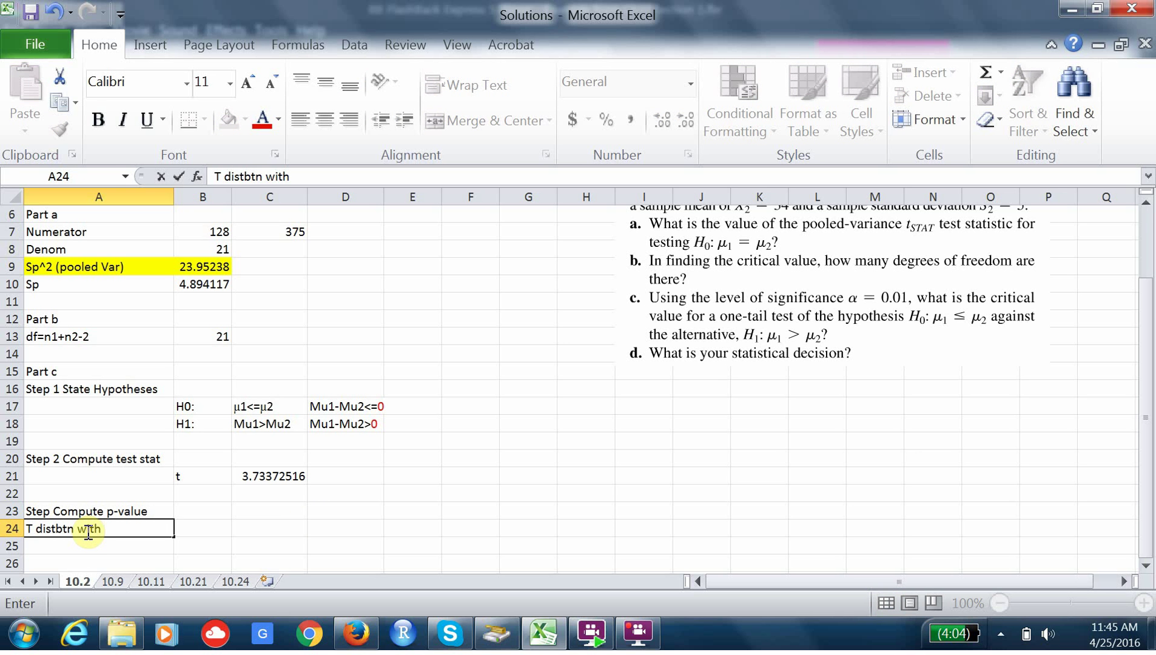
{"action": "type", "text": "df=21"}
{"action": "key", "text": "Return"}
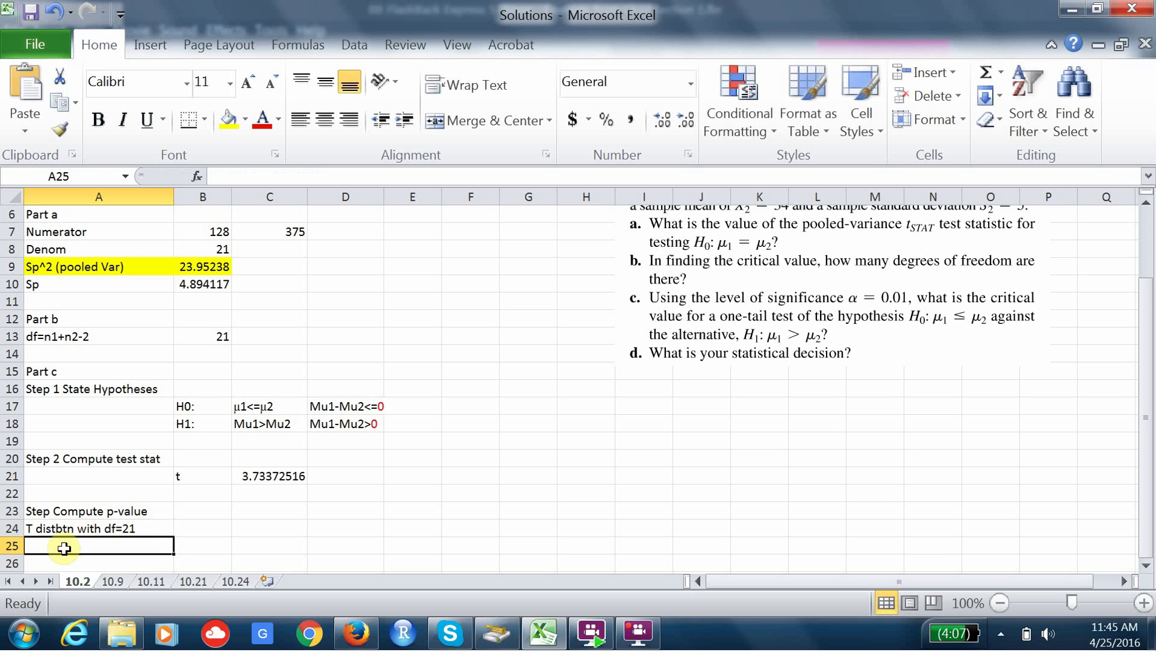
{"action": "type", "text": "One tai"}
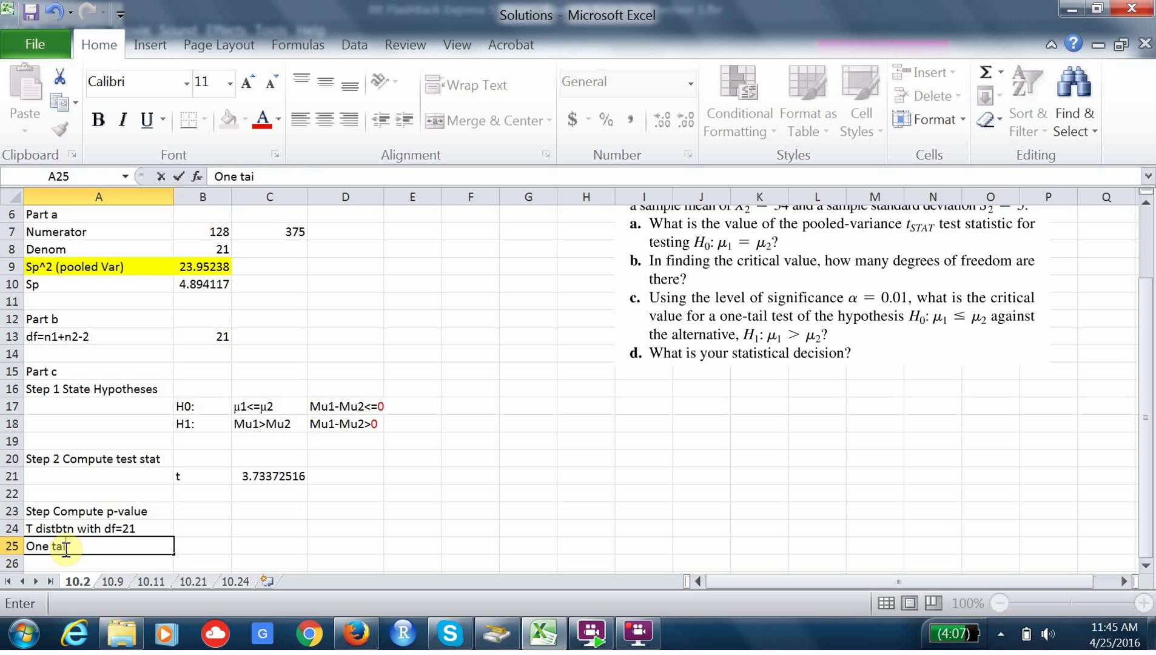
{"action": "type", "text": "led test"}
{"action": "left_click", "coordinate": [47, 561]}
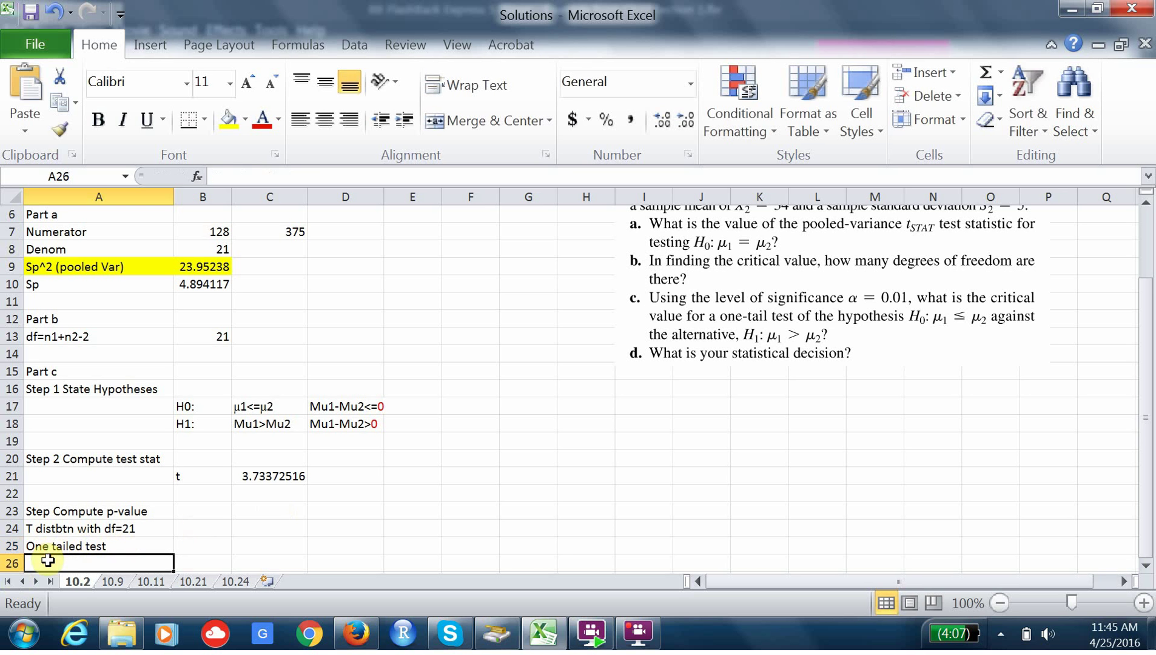
{"action": "type", "text": "positi"}
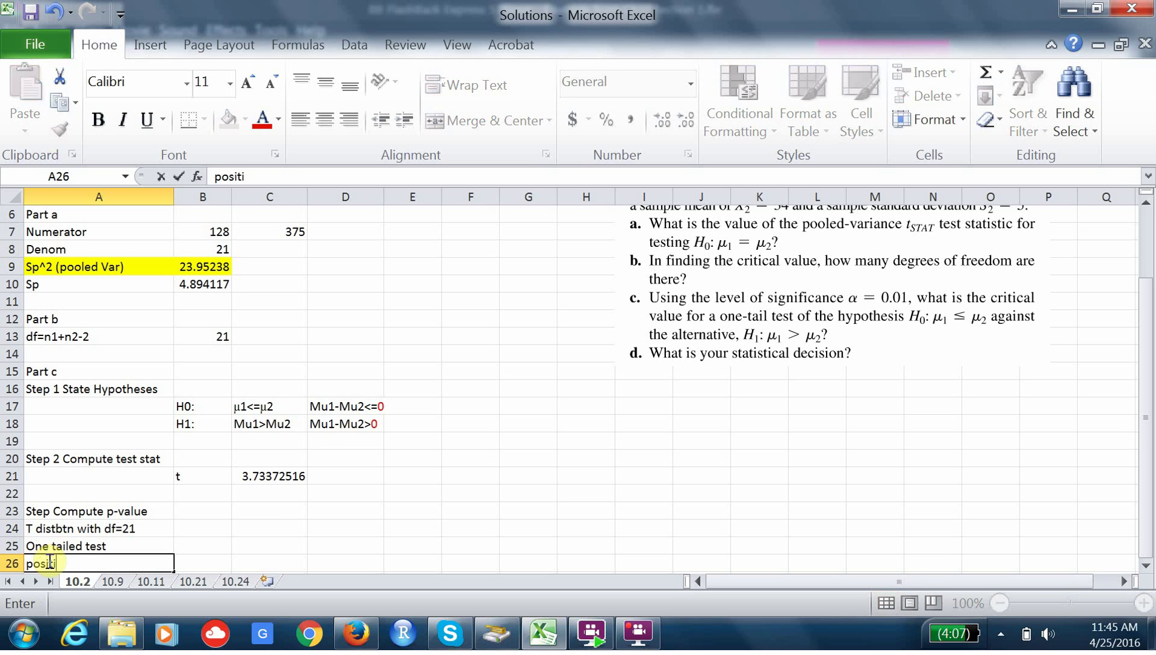
{"action": "type", "text": "ve test stat"}
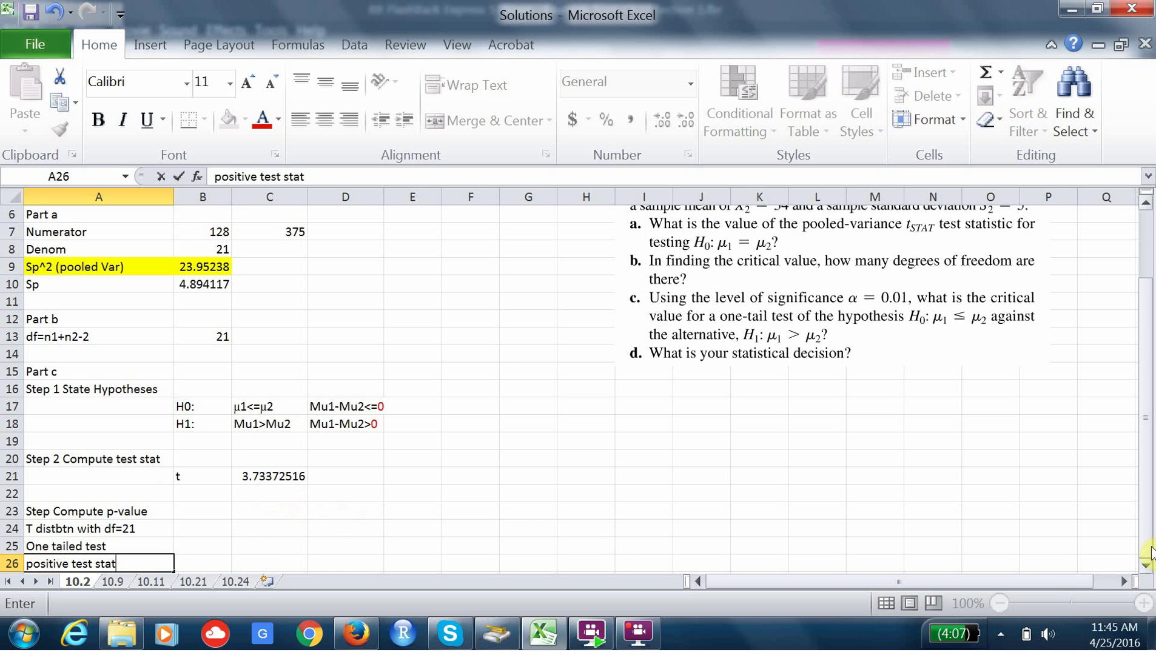
{"action": "left_click", "coordinate": [1147, 567]}
{"action": "left_click", "coordinate": [1146, 566]}
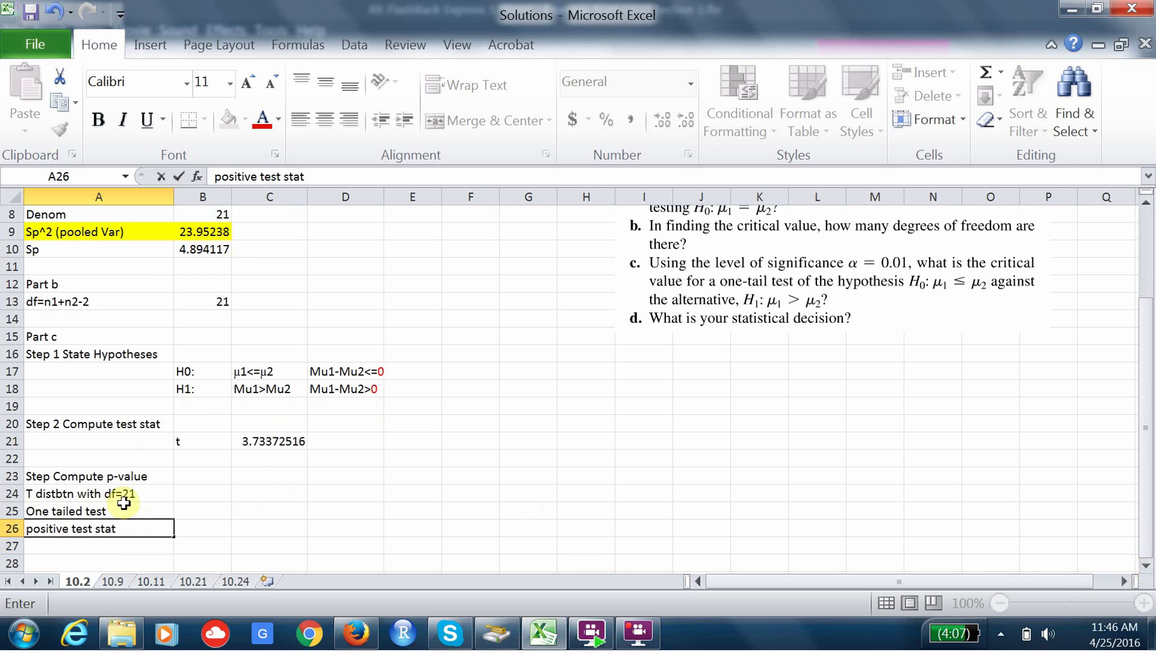
{"action": "left_click", "coordinate": [79, 510]}
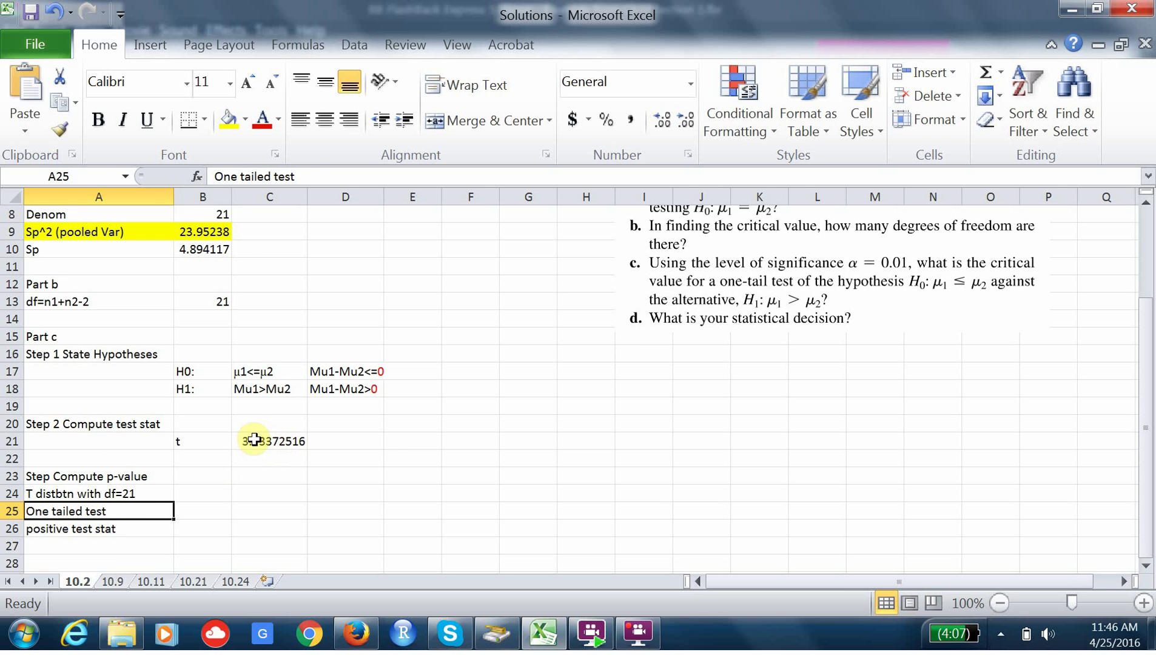
Step: Label B24 as p and begin a T.DIST formula in C24 using C21 and B13
{"action": "left_click", "coordinate": [203, 493]}
{"action": "type", "text": "p"}
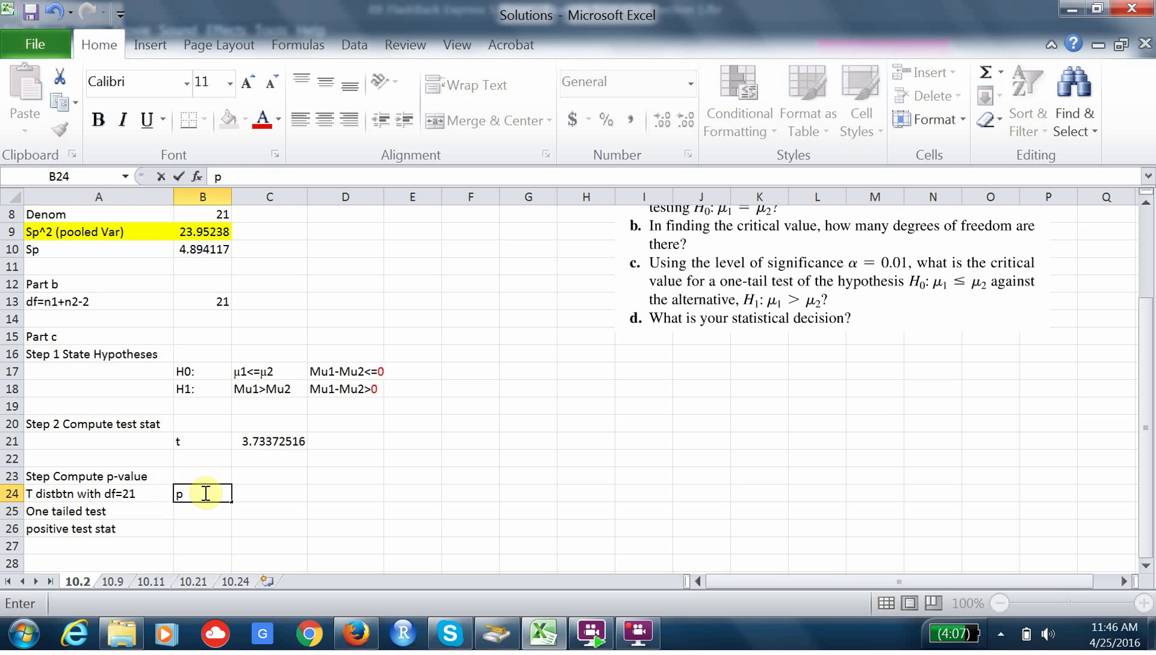
{"action": "left_click", "coordinate": [245, 491]}
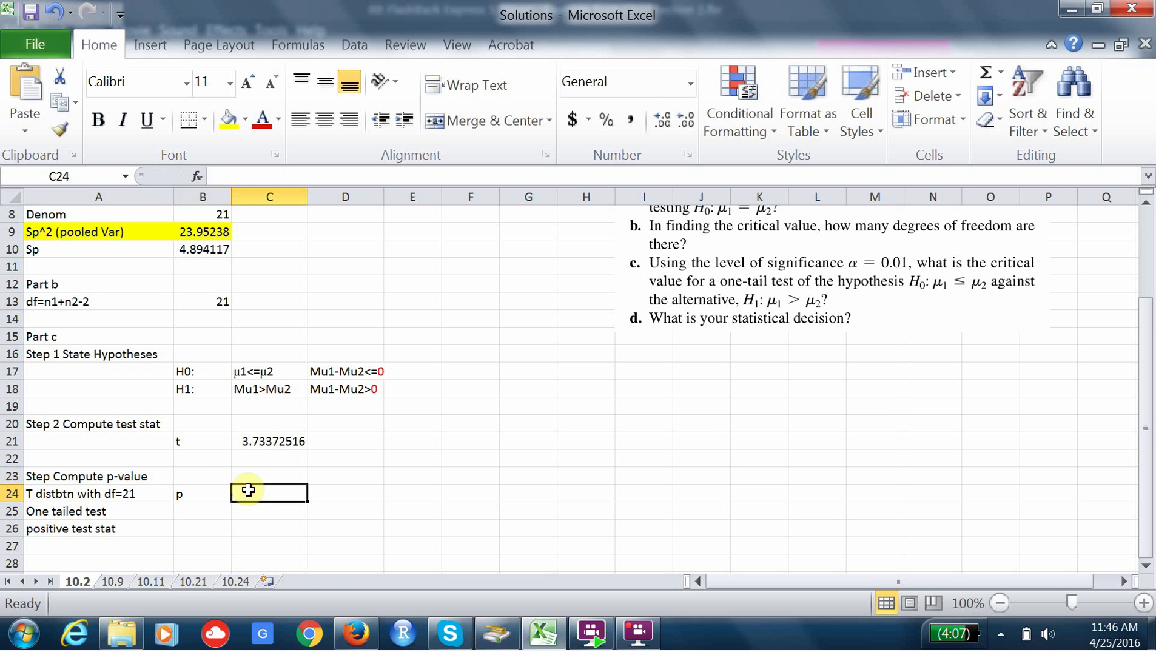
{"action": "type", "text": "=t"}
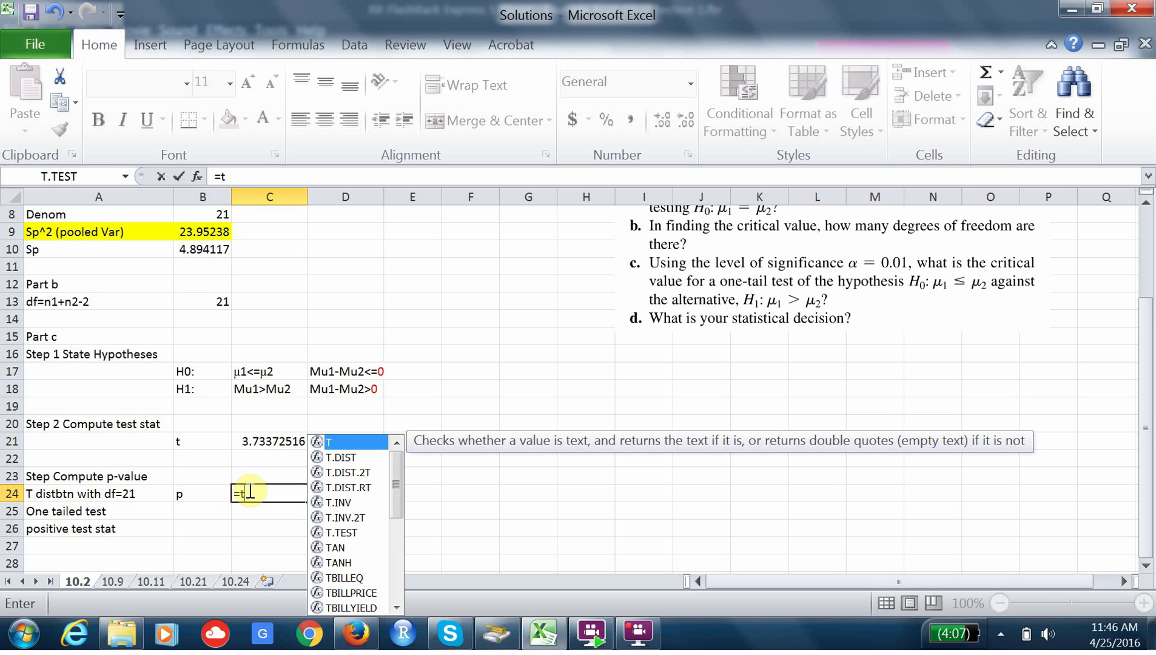
{"action": "double_click", "coordinate": [344, 463]}
{"action": "left_click", "coordinate": [343, 460]}
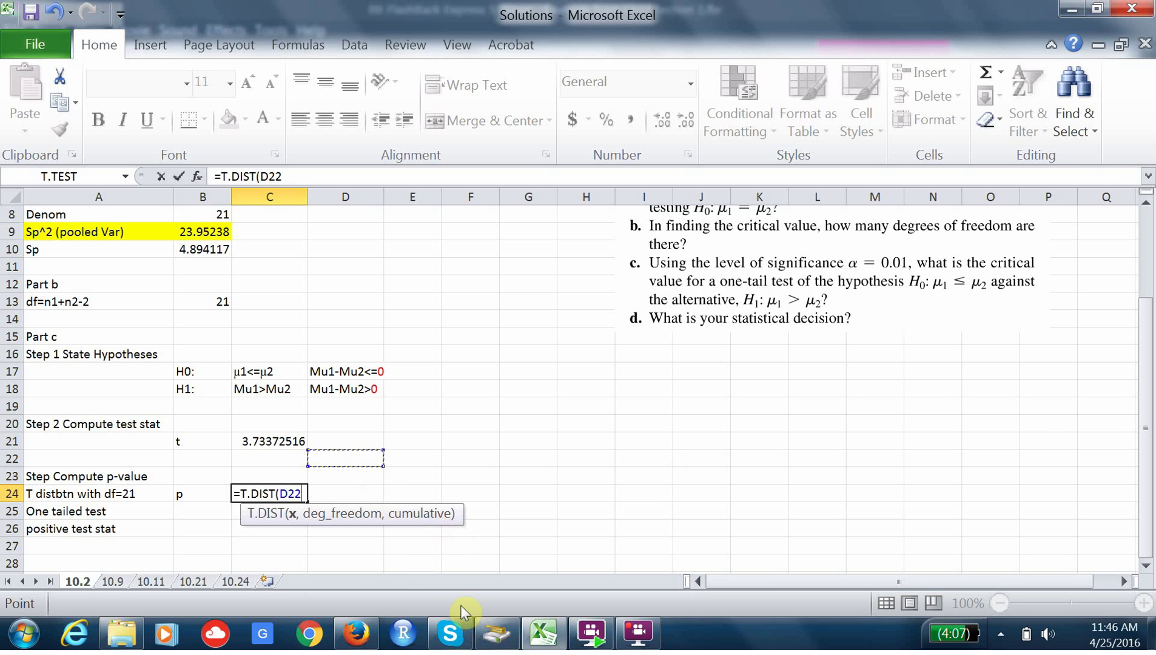
{"action": "left_click", "coordinate": [273, 442]}
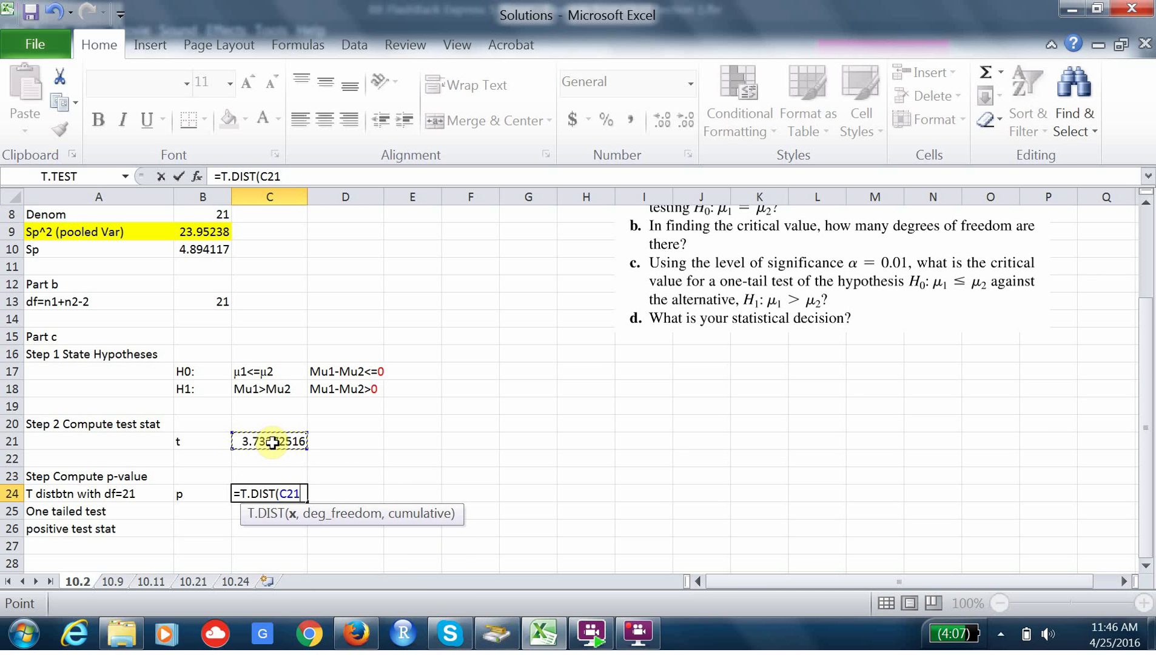
{"action": "type", "text": ","}
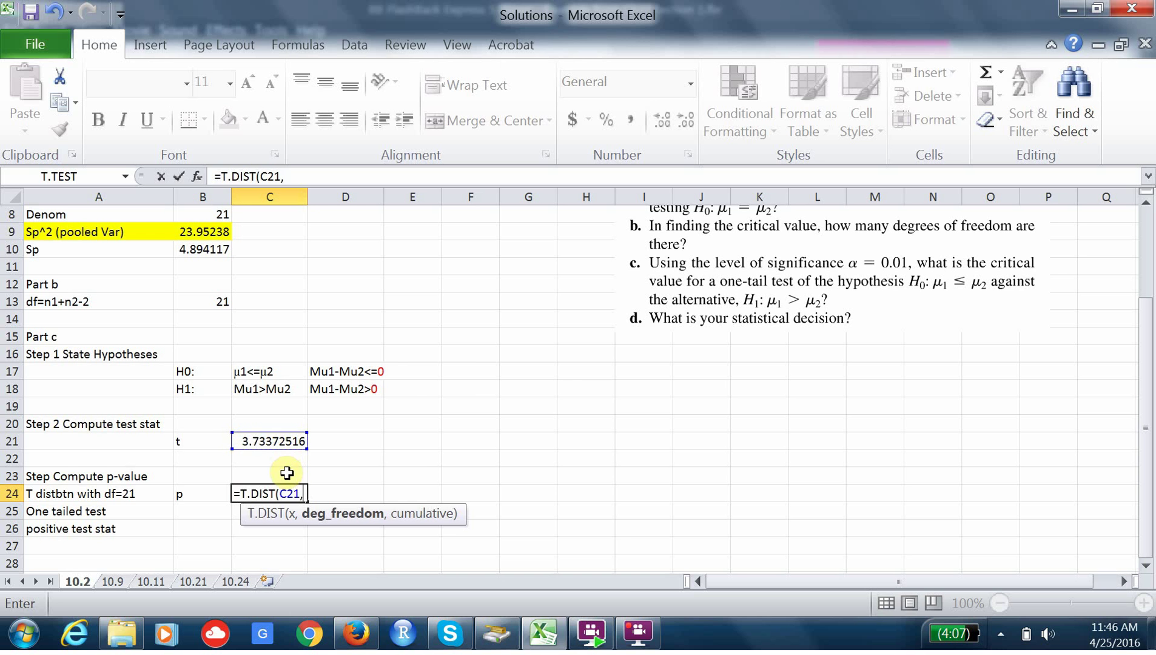
{"action": "left_click", "coordinate": [221, 303]}
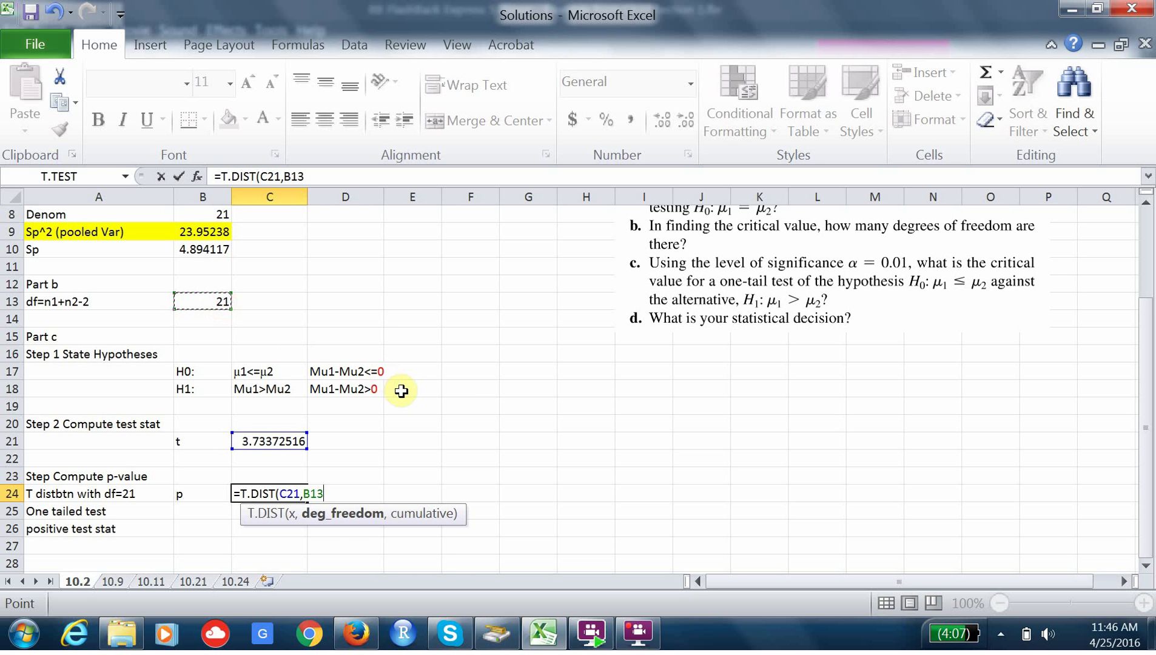
{"action": "type", "text": ","}
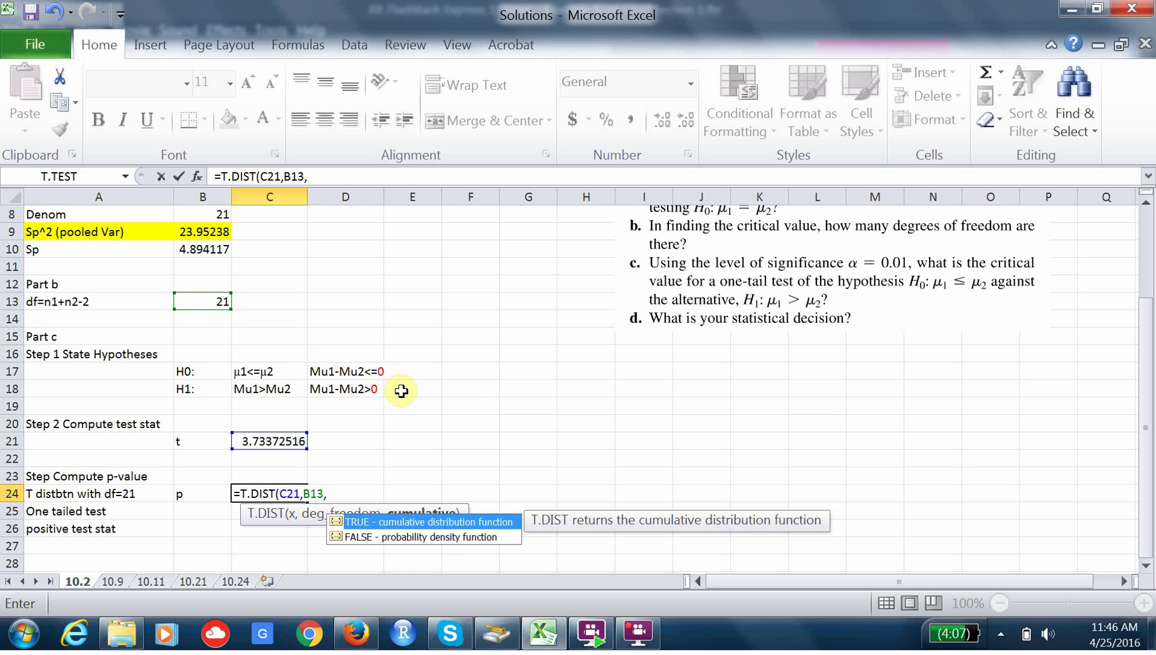
Step: Complete it as =1-T.DIST(C21,B13,TRUE), giving 0.00061291
{"action": "double_click", "coordinate": [395, 523]}
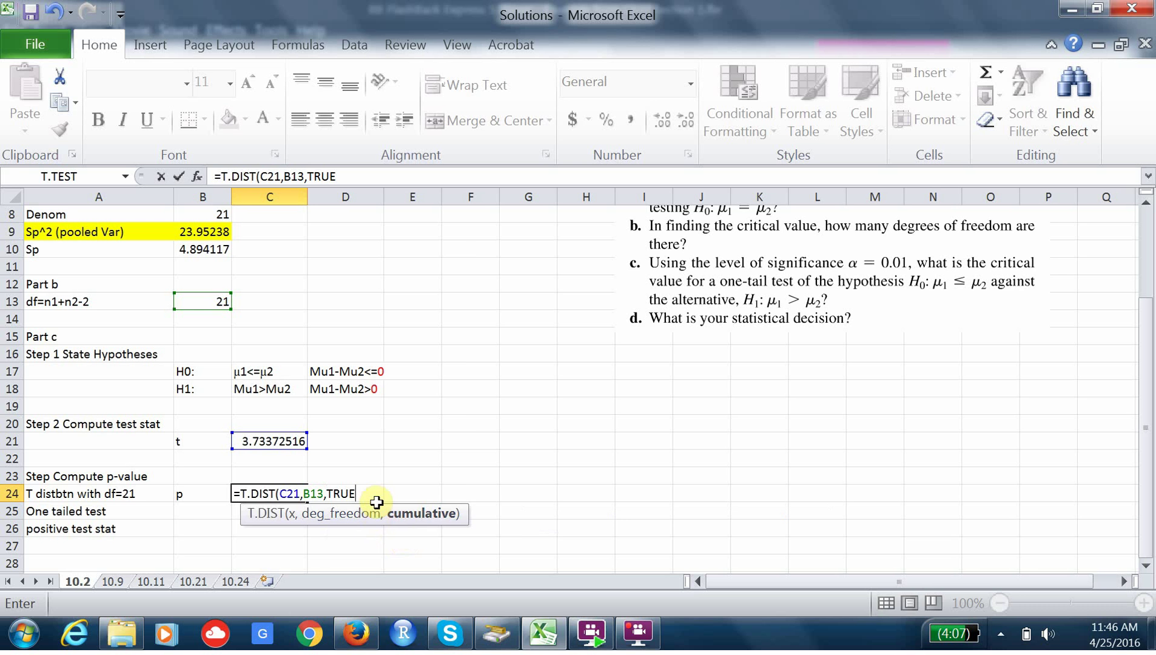
{"action": "left_click", "coordinate": [242, 493]}
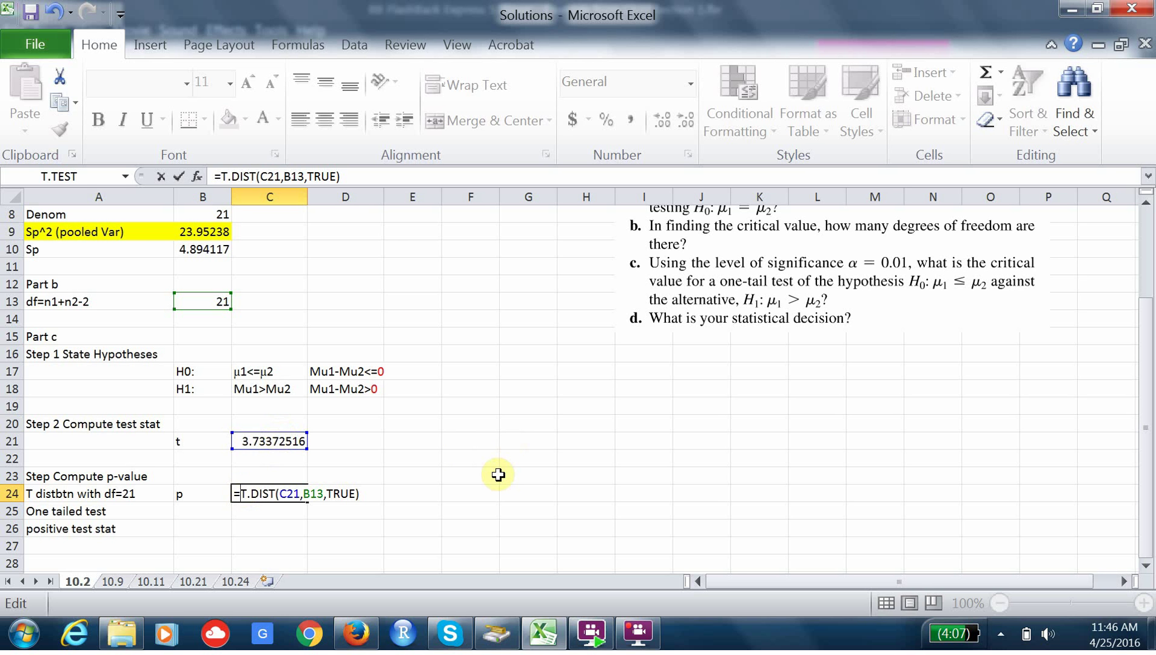
{"action": "type", "text": "1-"}
{"action": "key", "text": "Return"}
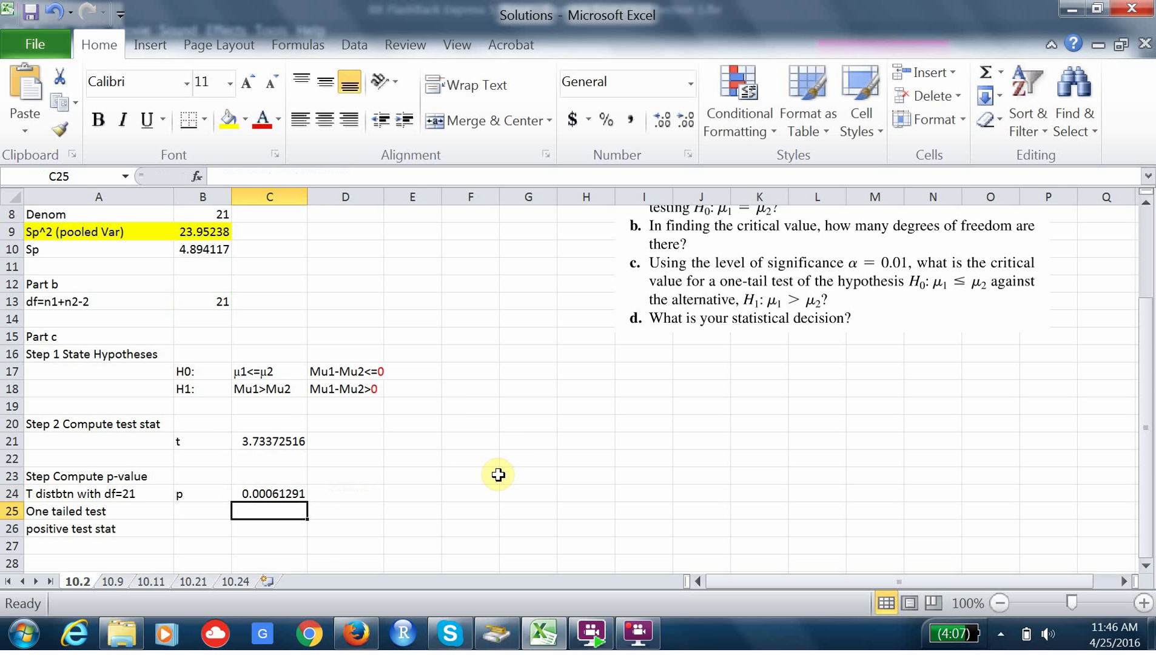
Step: Rename the A23 heading to 'Step 3 Compute p-value'
{"action": "left_click", "coordinate": [1145, 566]}
{"action": "left_click", "coordinate": [1146, 565]}
{"action": "left_click", "coordinate": [1145, 565]}
{"action": "left_click", "coordinate": [1145, 566]}
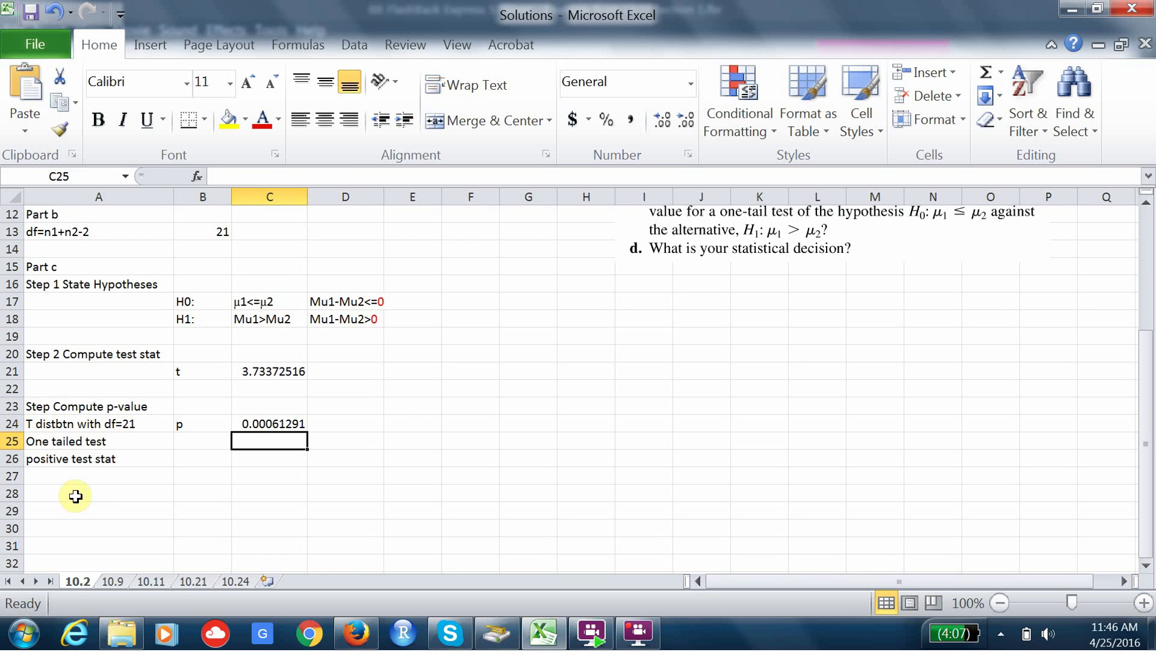
{"action": "left_click", "coordinate": [46, 405]}
{"action": "double_click", "coordinate": [56, 407]}
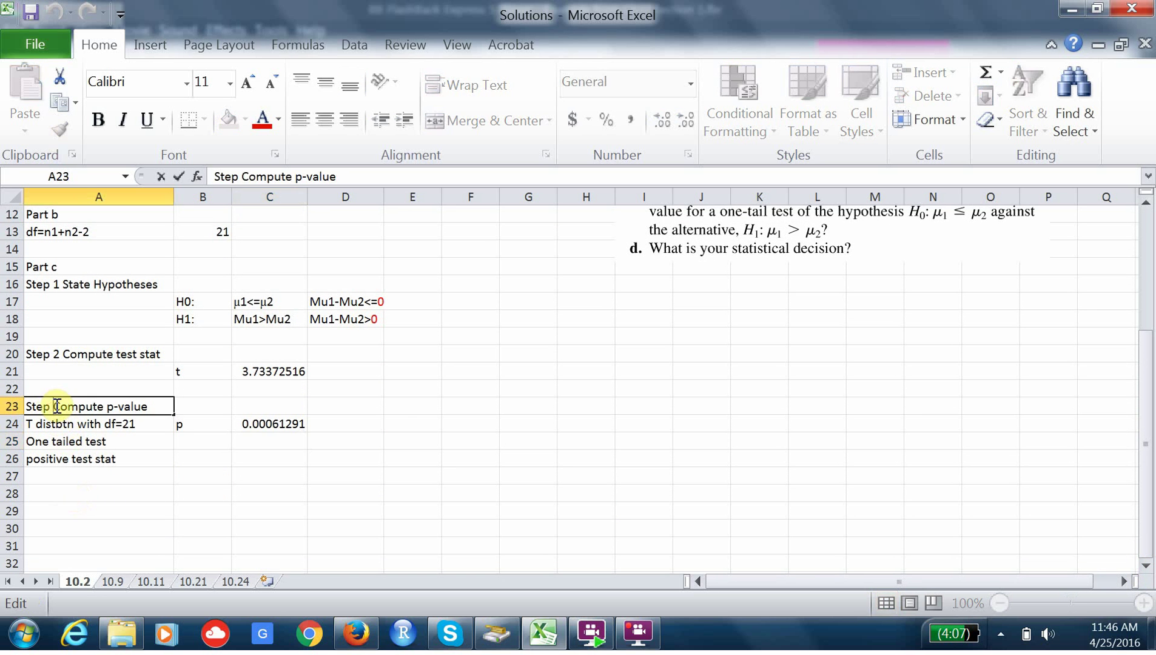
{"action": "type", "text": "3"}
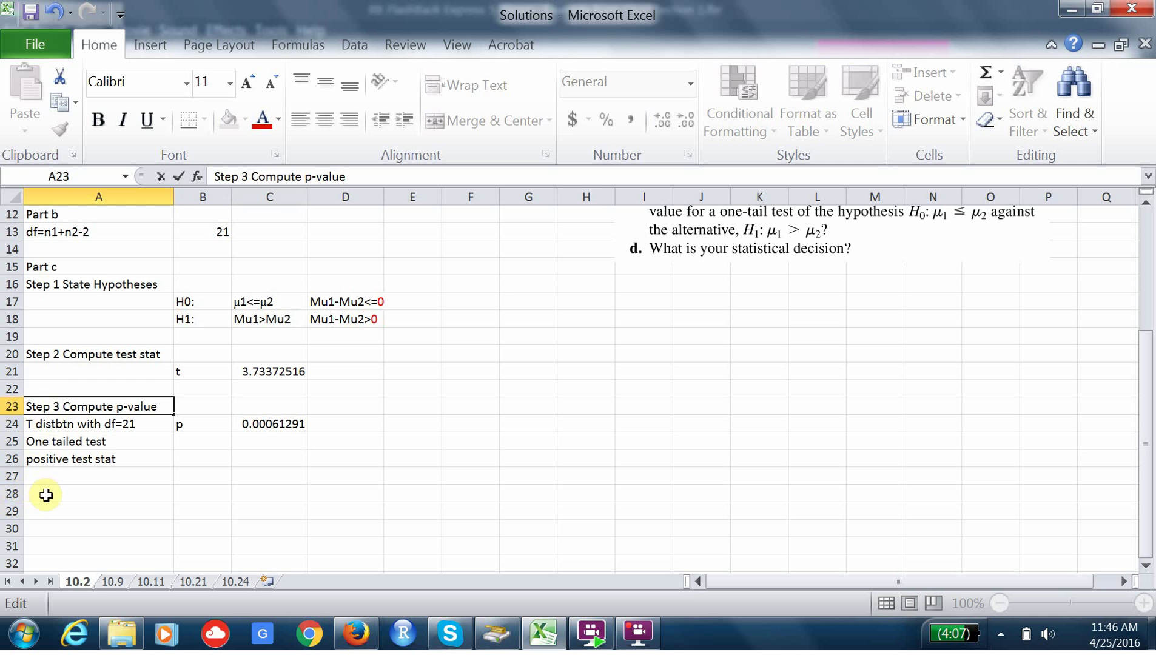
Step: Add the heading 'Step 4 Apply Decision rule' in A28 and widen column B
{"action": "left_click", "coordinate": [49, 495]}
{"action": "type", "text": "St"}
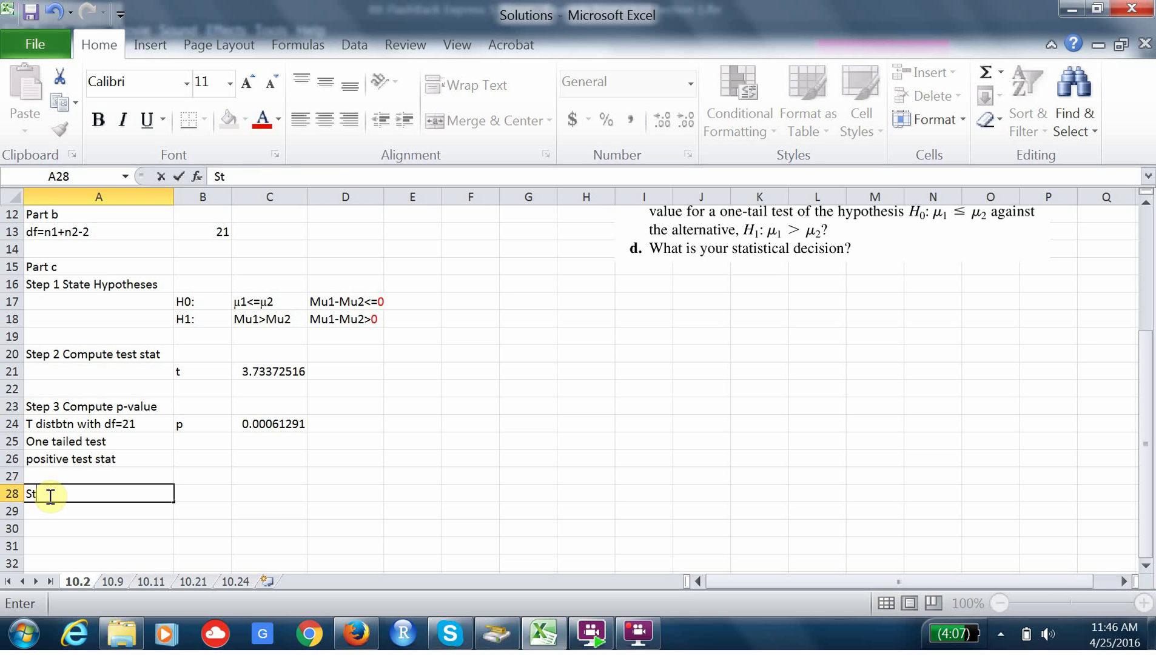
{"action": "type", "text": "ep 4 Apply"}
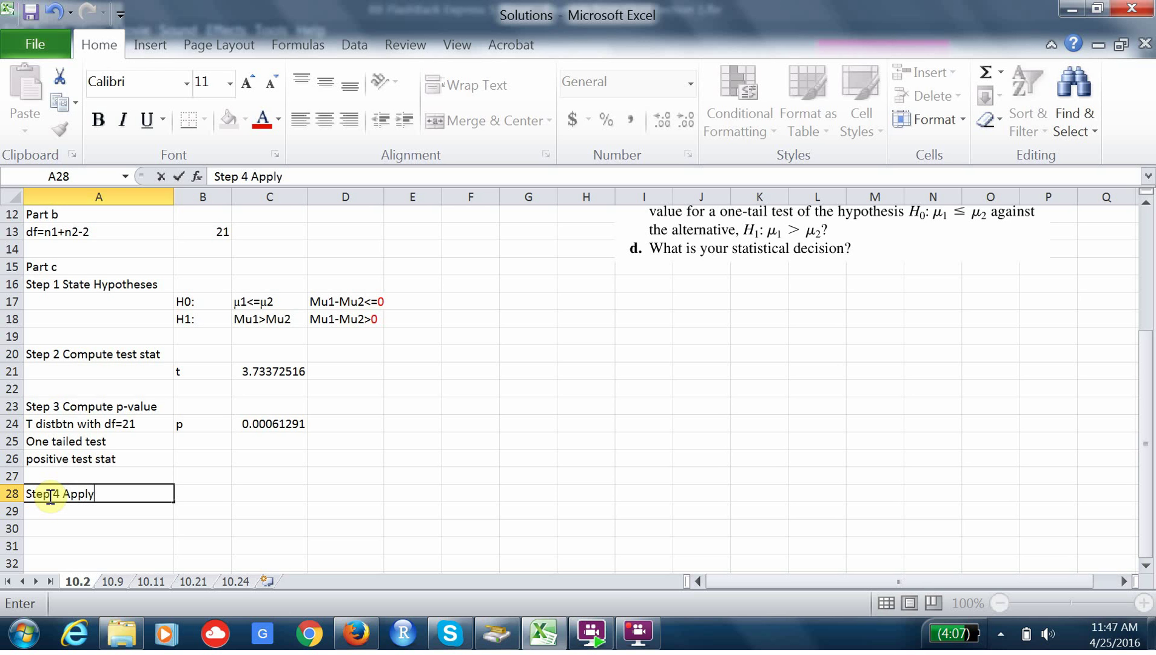
{"action": "type", "text": " Decision"}
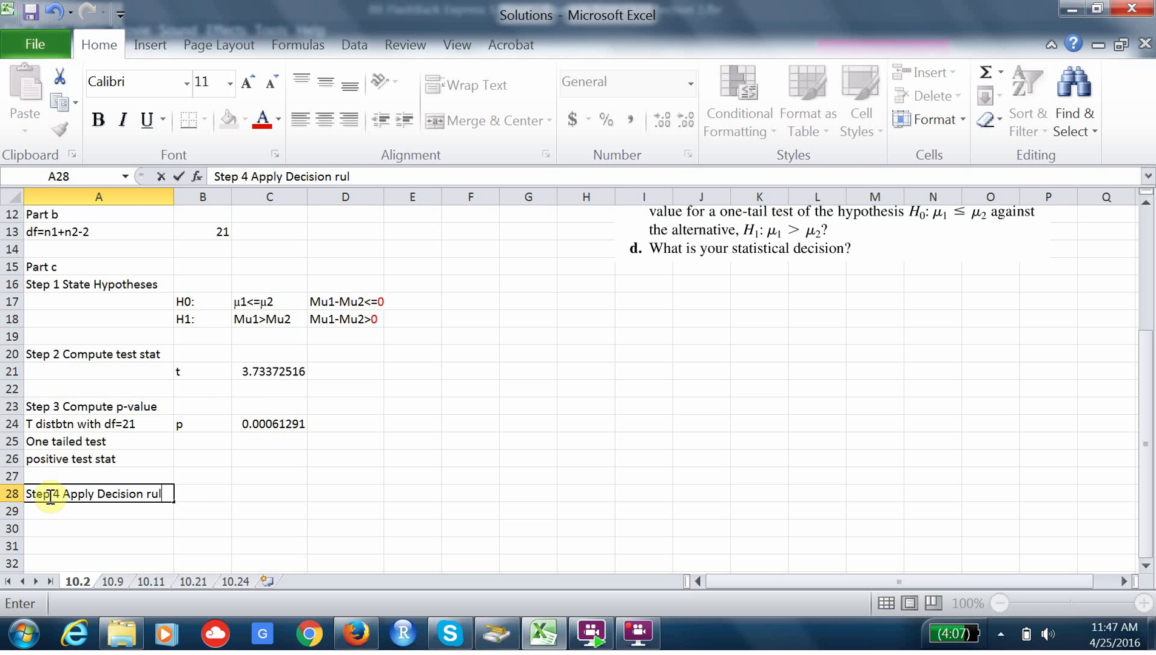
{"action": "type", "text": "rule"}
{"action": "left_click", "coordinate": [189, 493]}
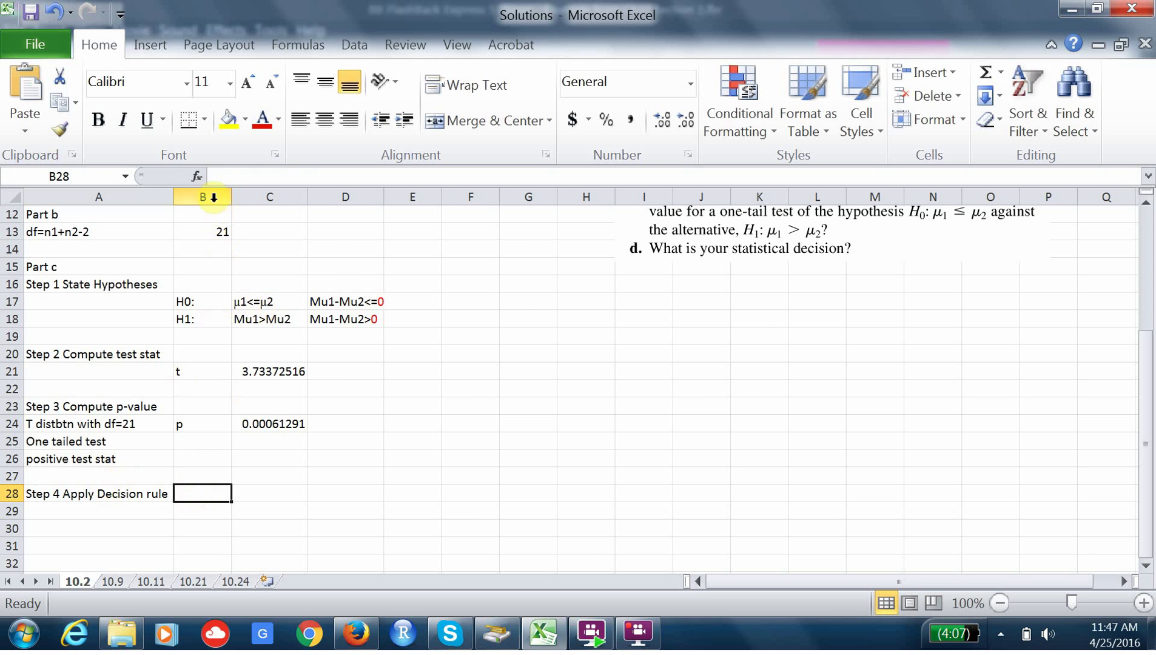
{"action": "left_click_drag", "start_coordinate": [231, 197], "coordinate": [263, 199]}
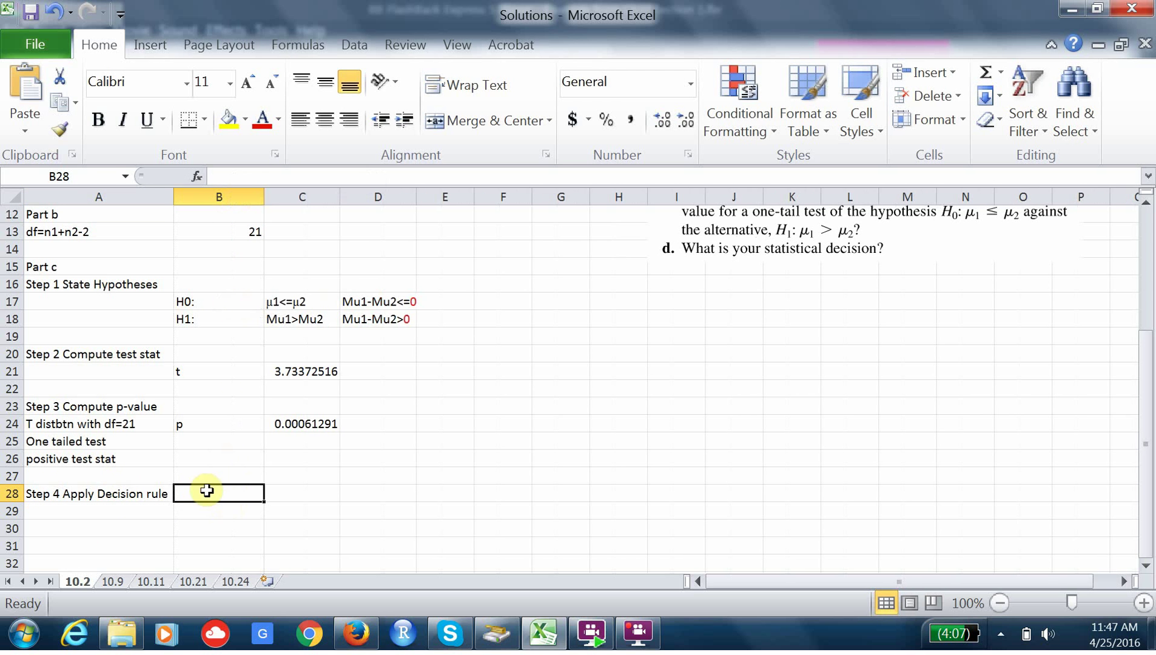
Step: Write 'p=0.0006<0.01=alpha' in B29 and 'so we reject Ho' in B30
{"action": "left_click", "coordinate": [196, 506]}
{"action": "type", "text": "p="}
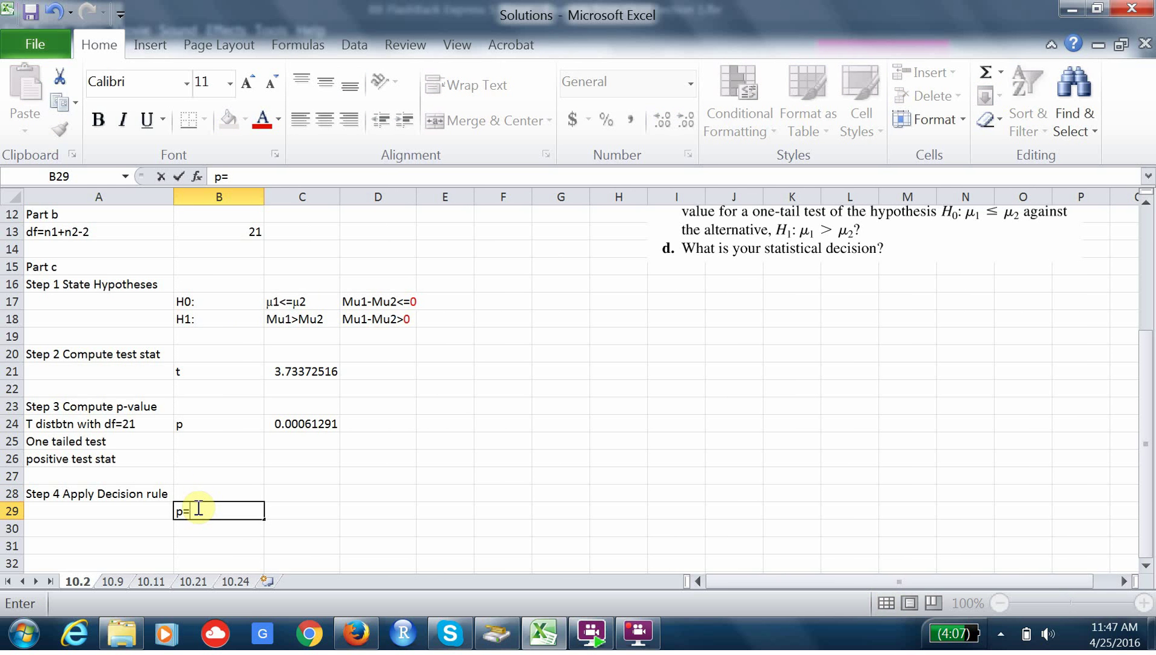
{"action": "type", "text": "0.0006<"}
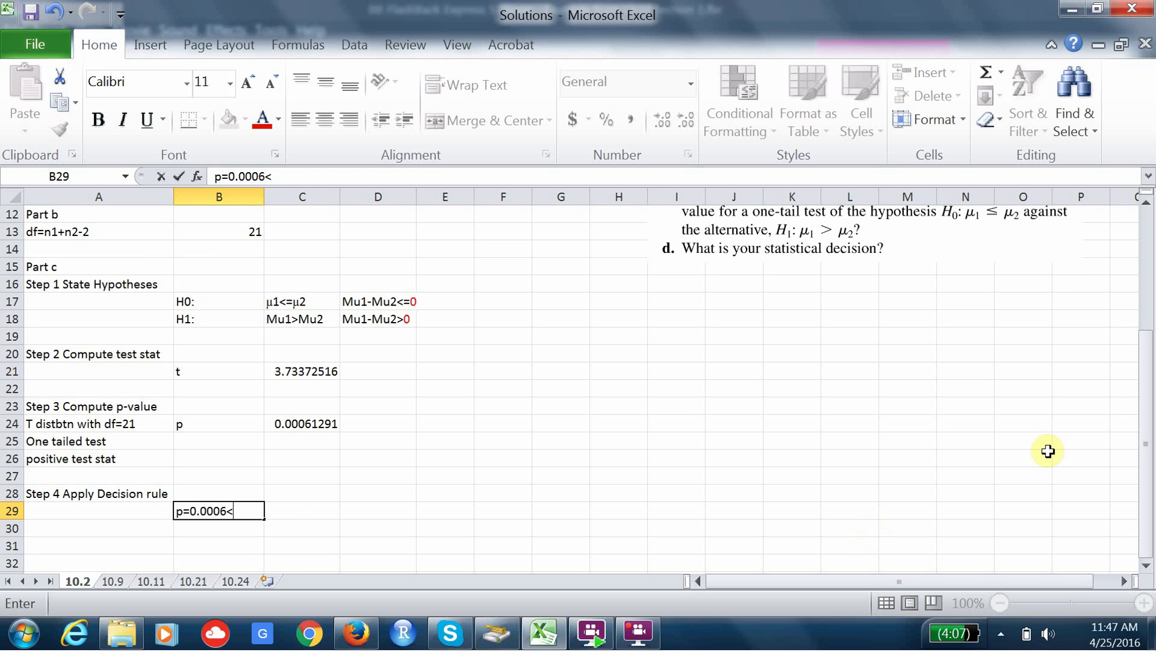
{"action": "left_click_drag", "start_coordinate": [1148, 359], "coordinate": [1140, 392]}
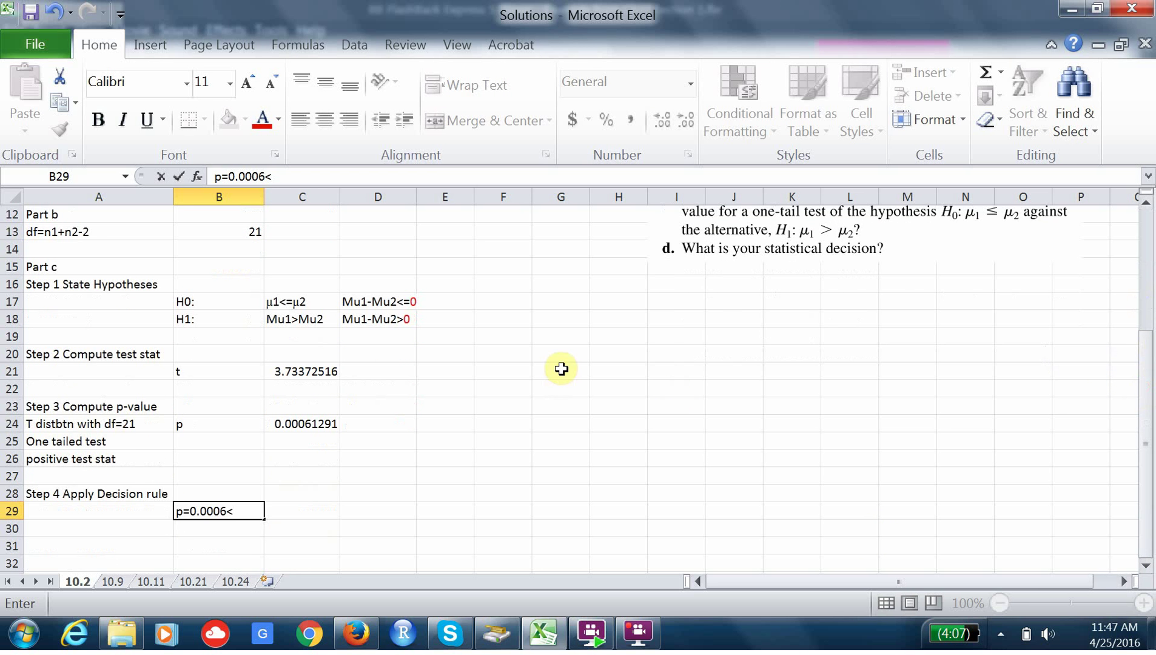
{"action": "type", "text": "0.01=alpha"}
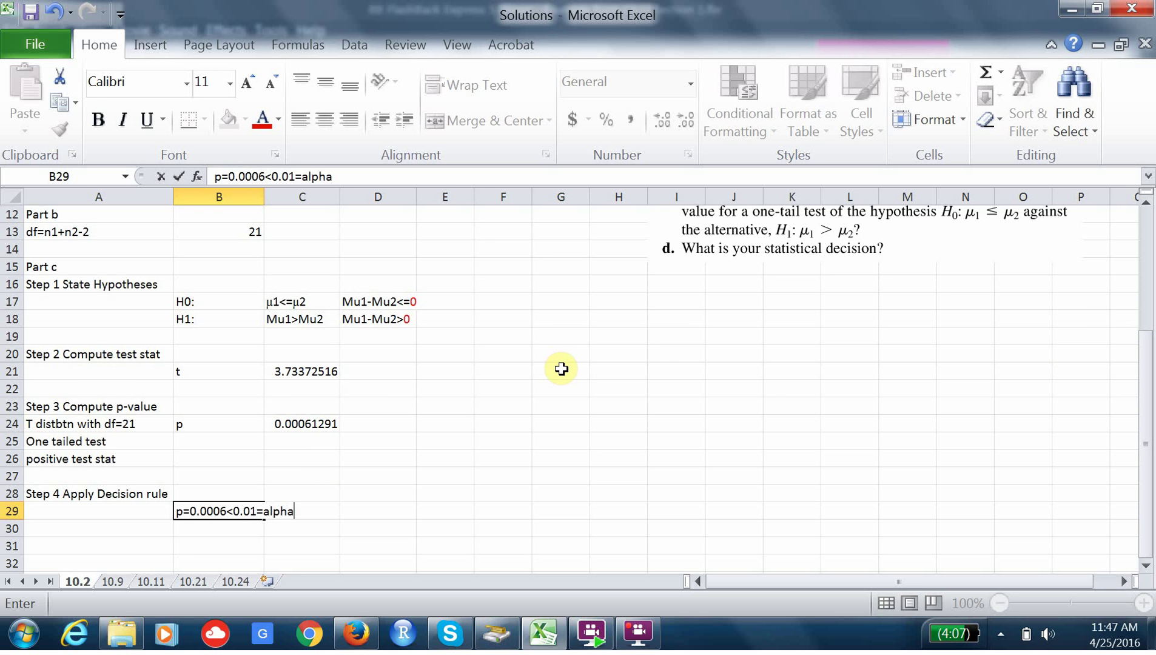
{"action": "left_click", "coordinate": [244, 531]}
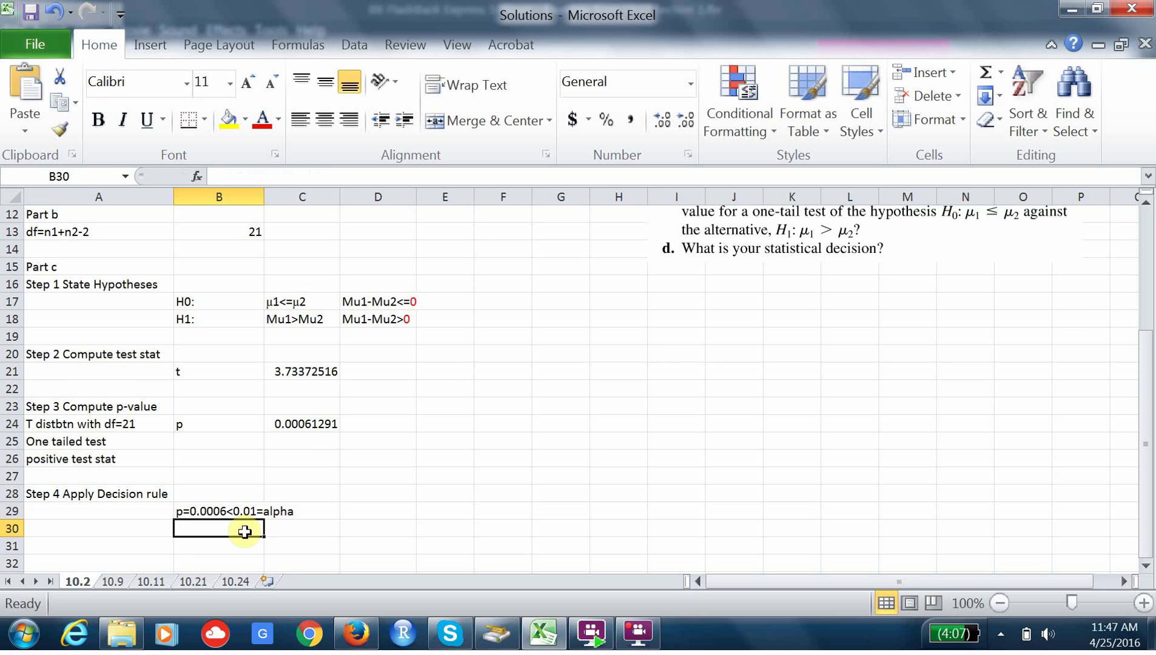
{"action": "type", "text": "so we "}
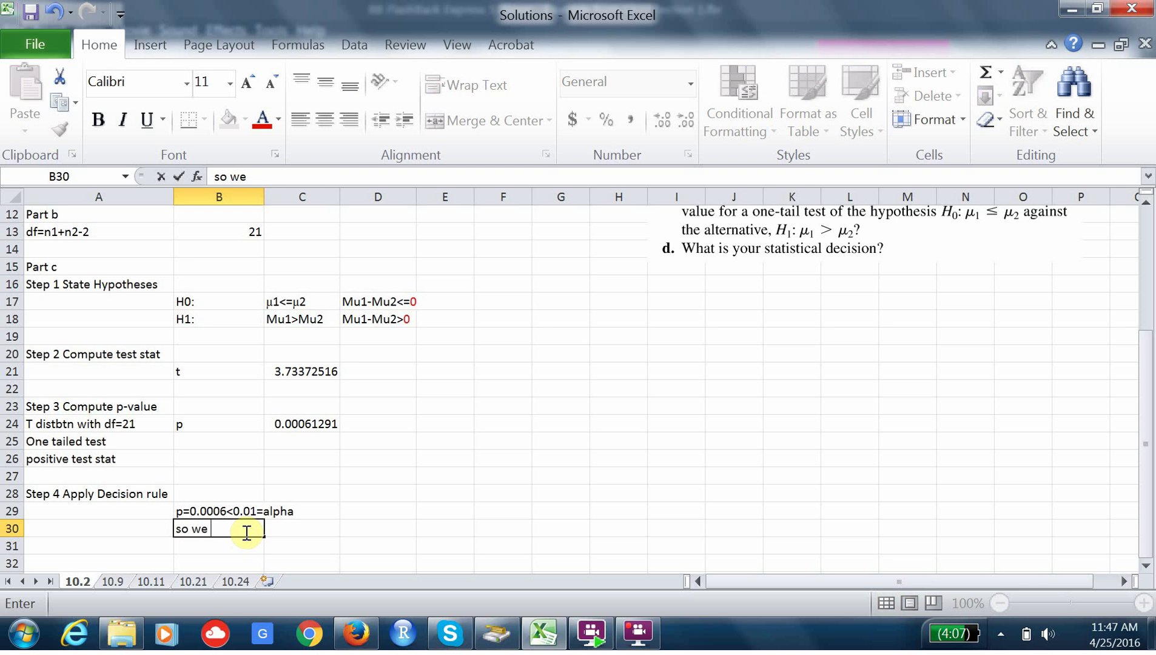
{"action": "type", "text": "reject Ho"}
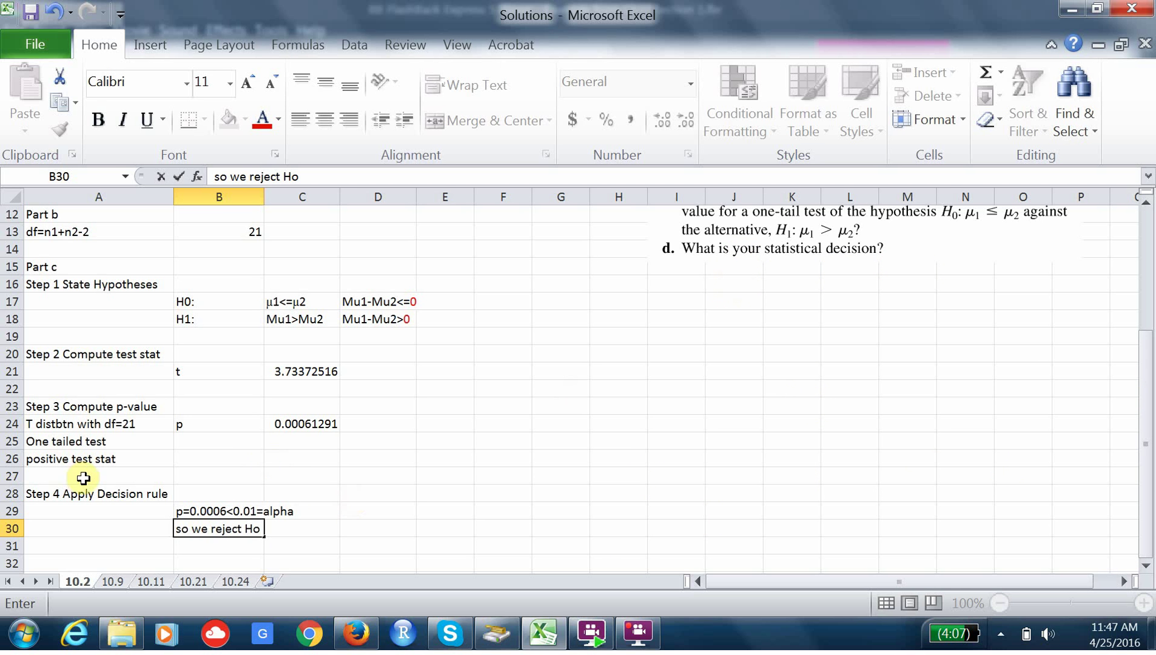
{"action": "left_click", "coordinate": [344, 510]}
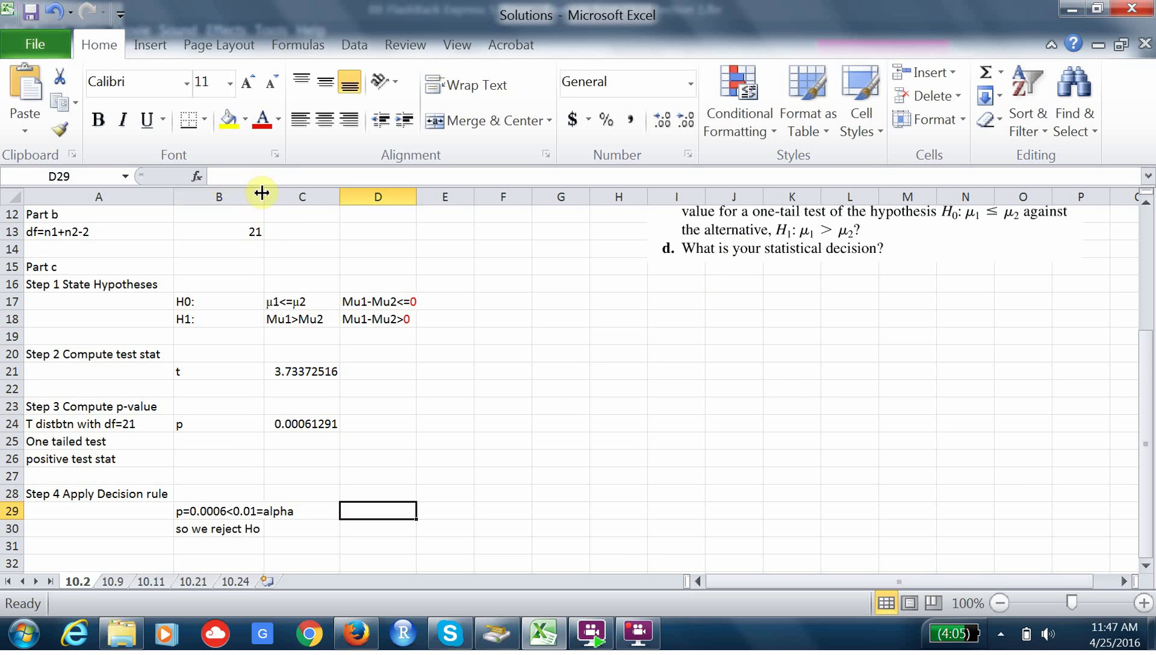
{"action": "left_click_drag", "start_coordinate": [262, 193], "coordinate": [297, 192]}
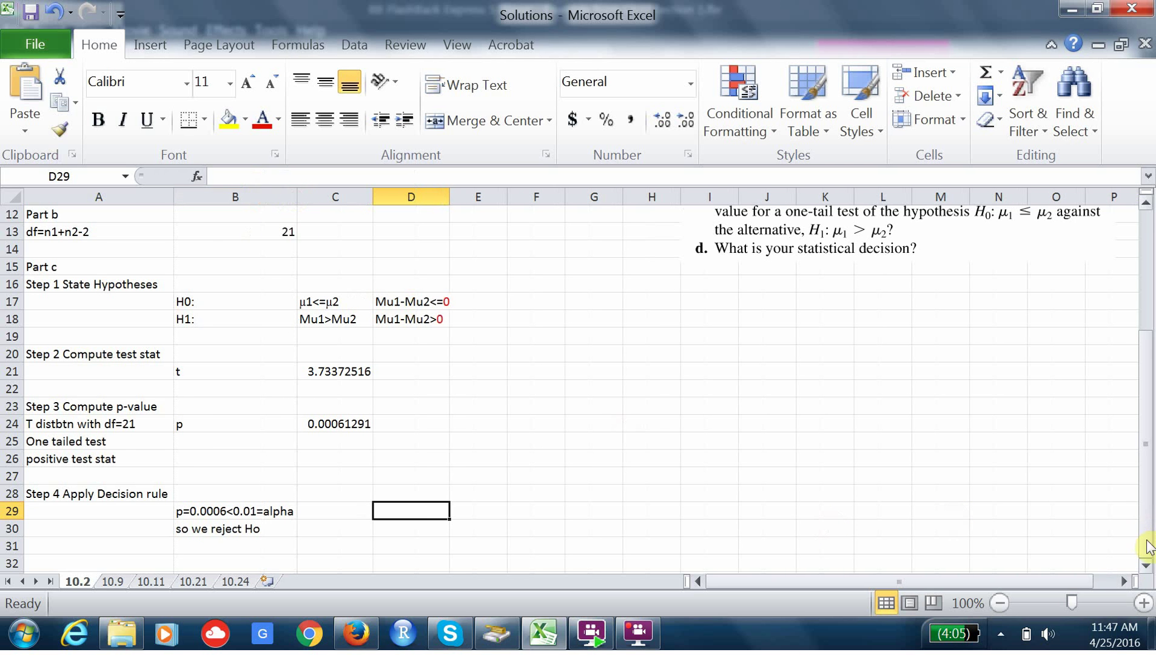
{"action": "left_click", "coordinate": [1146, 566]}
{"action": "left_click", "coordinate": [1145, 565]}
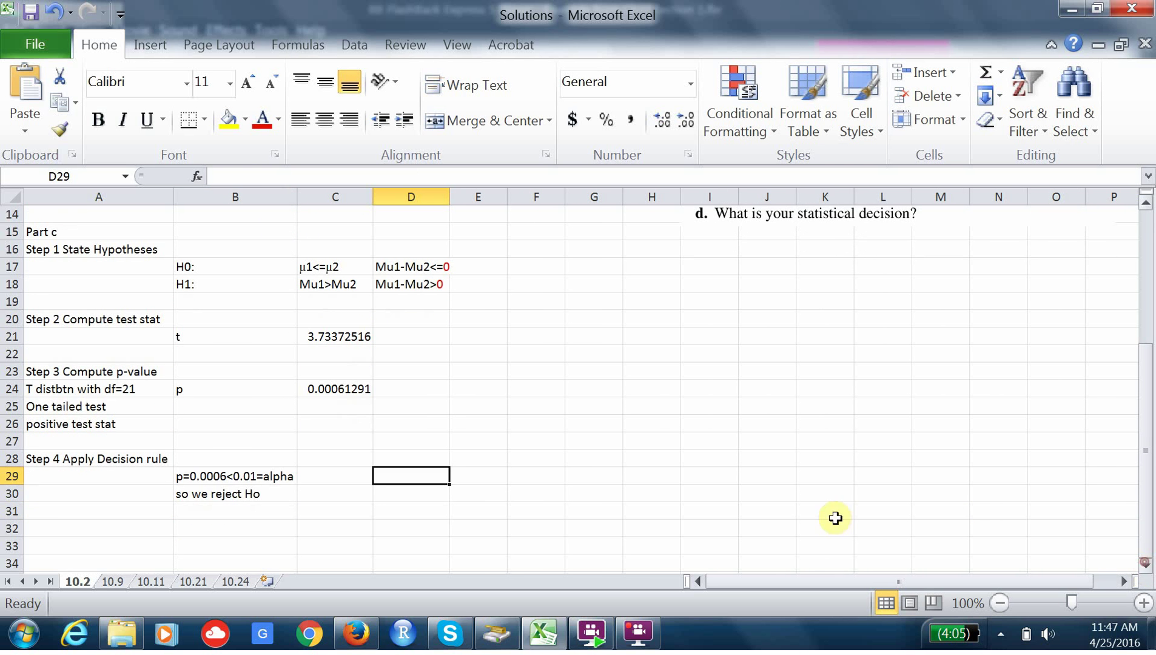
Step: Add the heading 'Step 5 State Conclusion' in A32 and widen column B
{"action": "left_click", "coordinate": [40, 529]}
{"action": "type", "text": "St"}
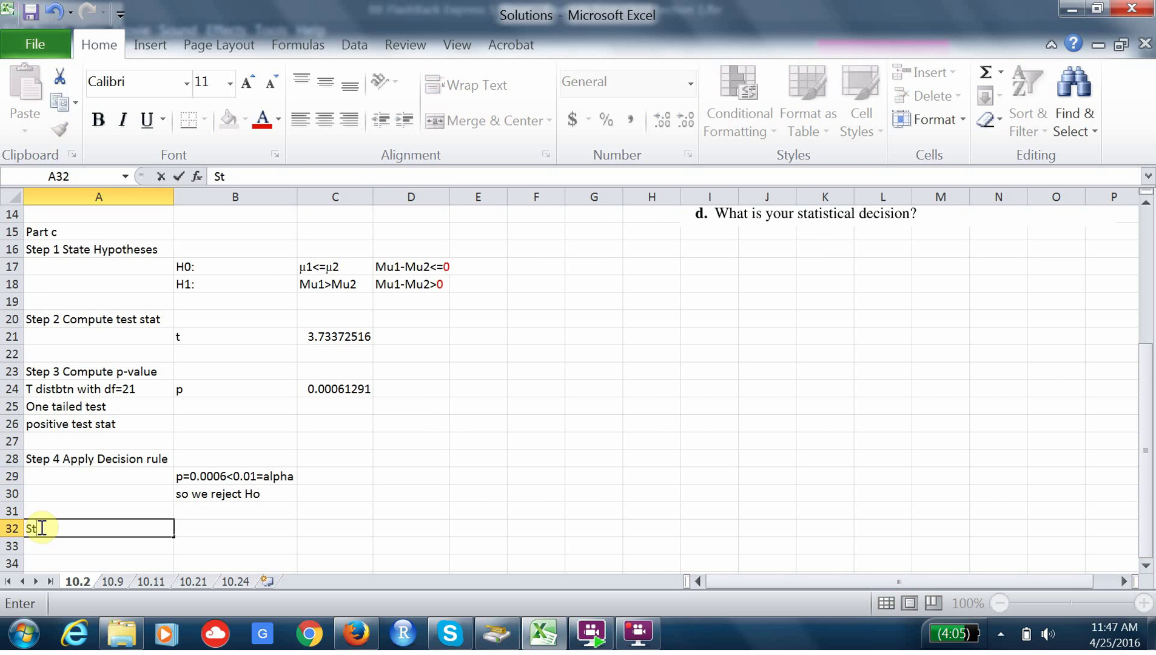
{"action": "type", "text": "ep 5 Sttae"}
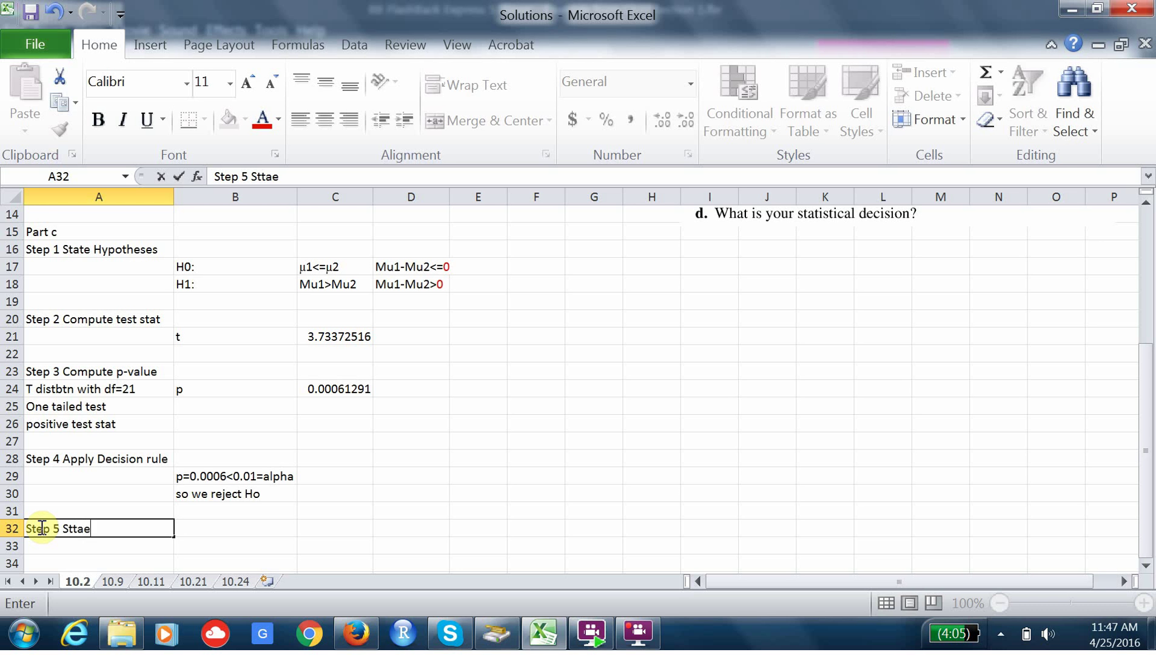
{"action": "key", "text": "BackSpace"}
{"action": "key", "text": "BackSpace"}
{"action": "key", "text": "BackSpace"}
{"action": "type", "text": "ate Conclusion"}
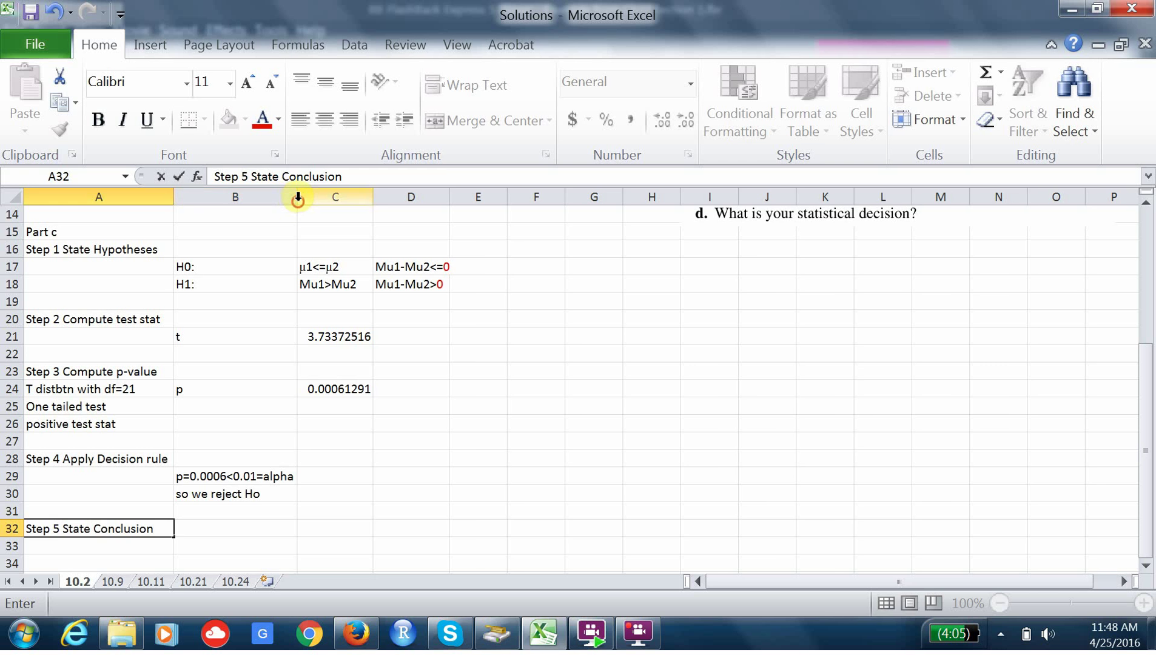
{"action": "left_click", "coordinate": [299, 196]}
{"action": "left_click_drag", "start_coordinate": [297, 196], "coordinate": [396, 196]}
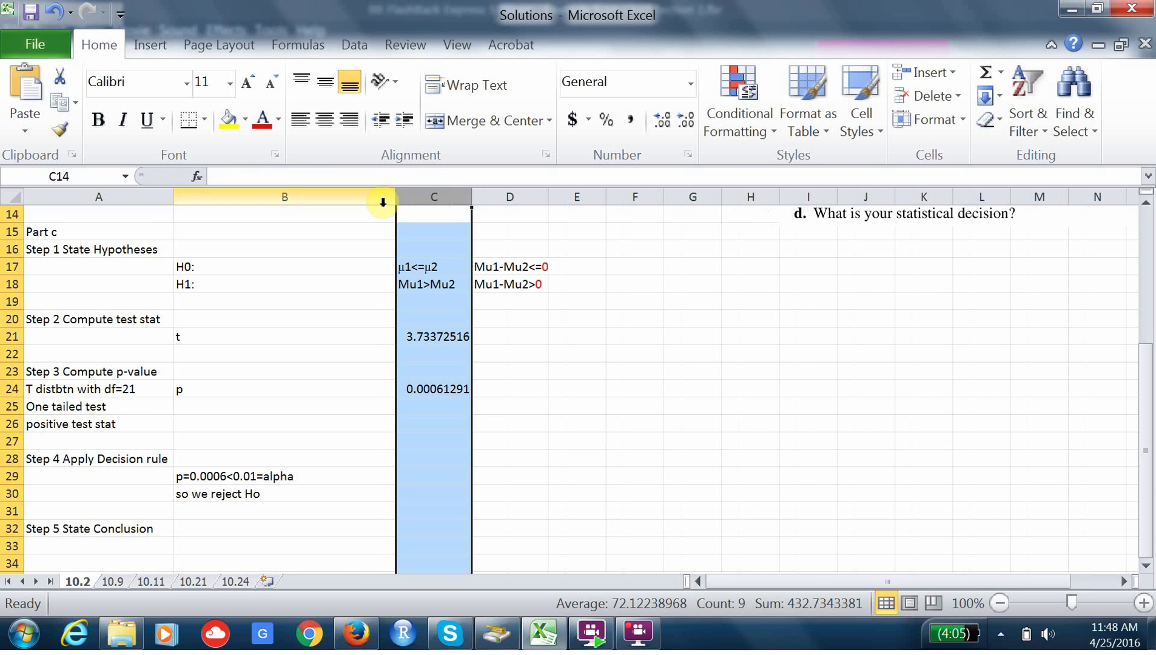
Step: Write 'At a significance level of 0.01, we conclude' in B32 and 'that the means of the two samples are not equal' in B33
{"action": "left_click", "coordinate": [191, 528]}
{"action": "type", "text": "At"}
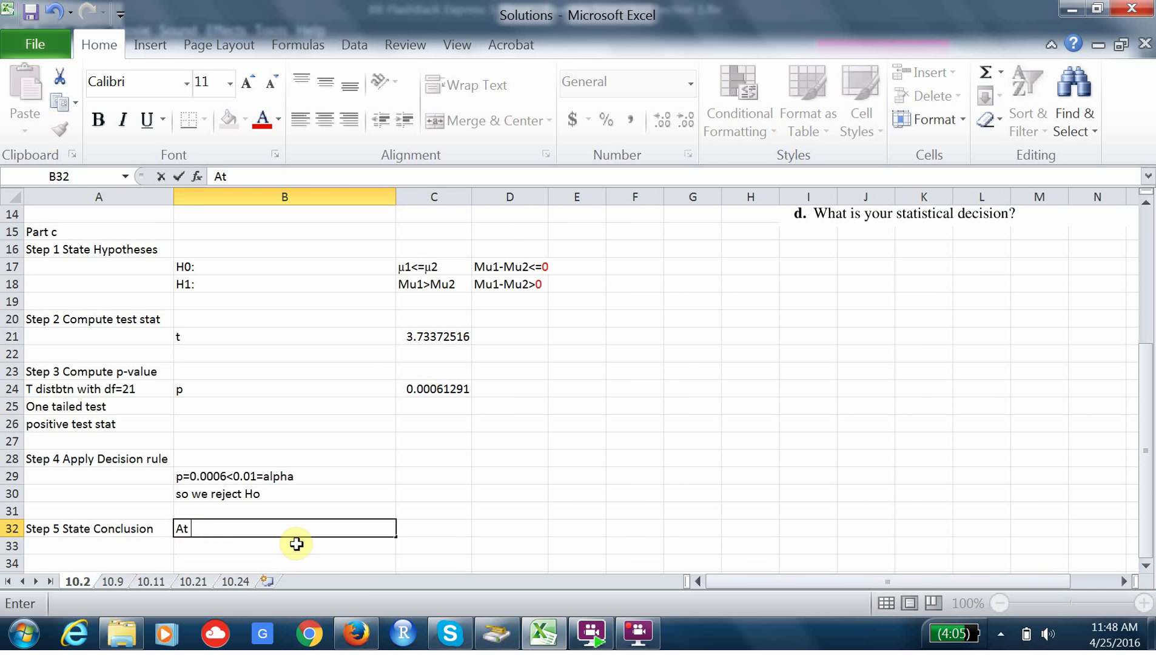
{"action": "type", "text": " a significa"}
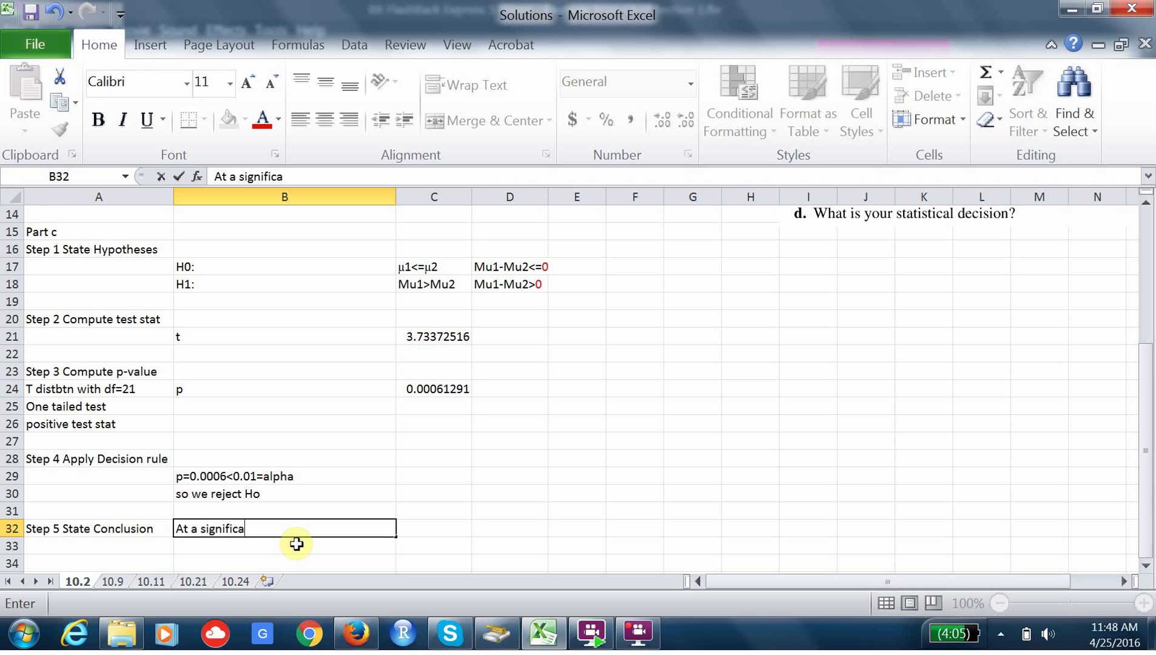
{"action": "type", "text": "nce level of"}
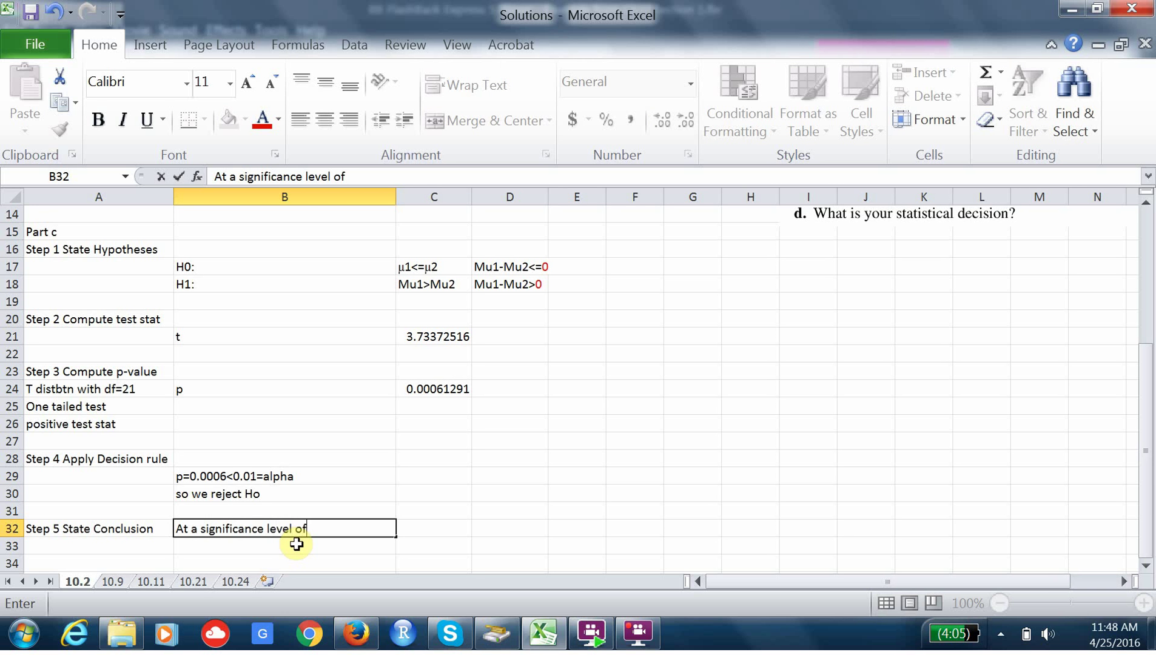
{"action": "type", "text": " 0.01, we conclude"}
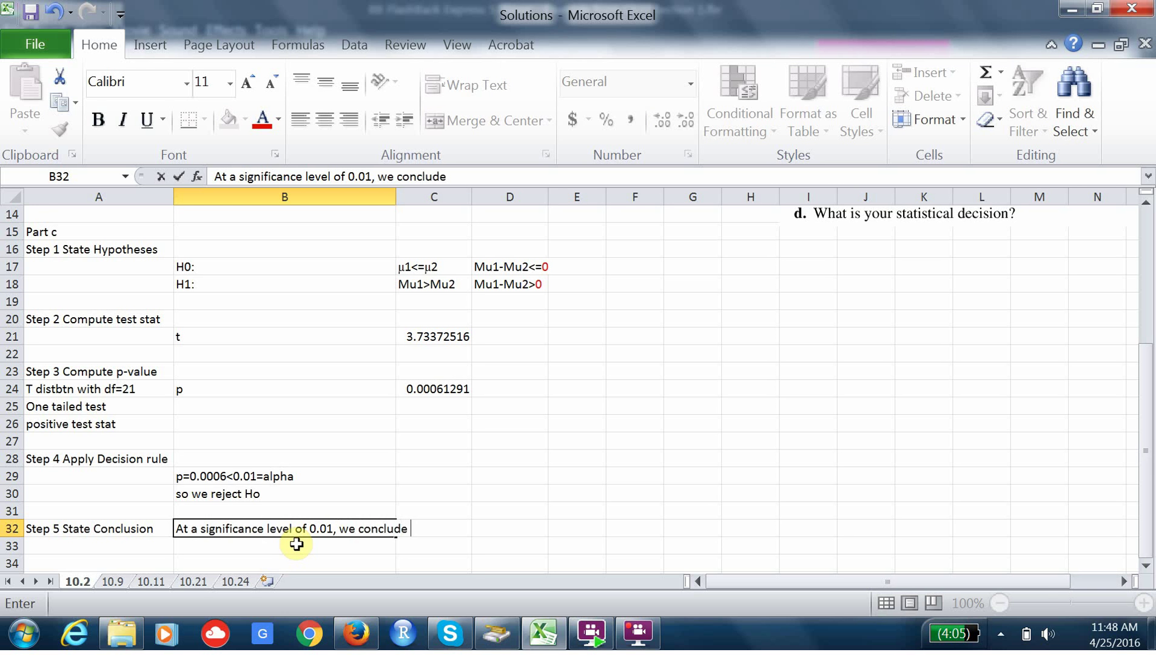
{"action": "key", "text": "Return"}
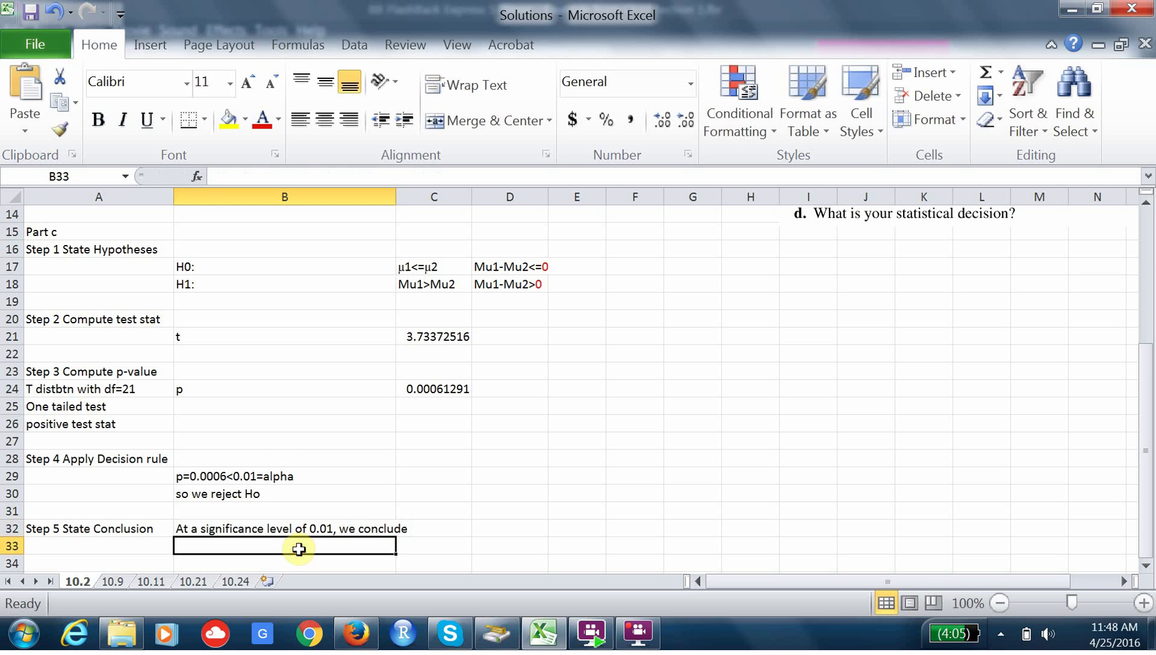
{"action": "type", "text": "that the means"}
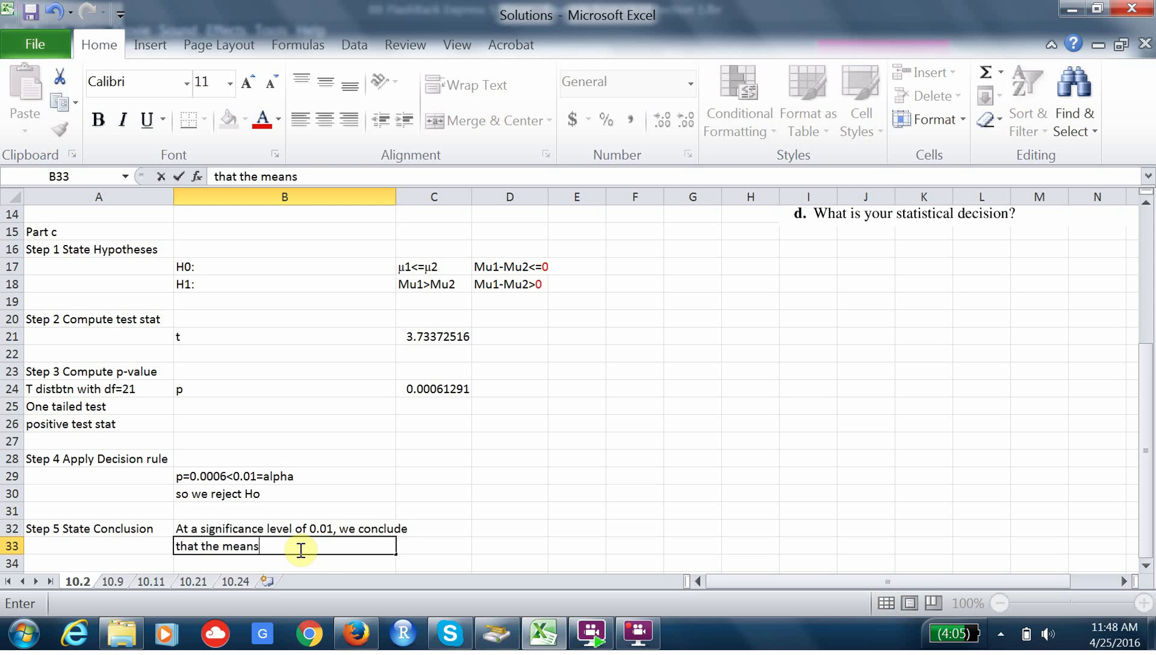
{"action": "type", "text": " of the two samples are n"}
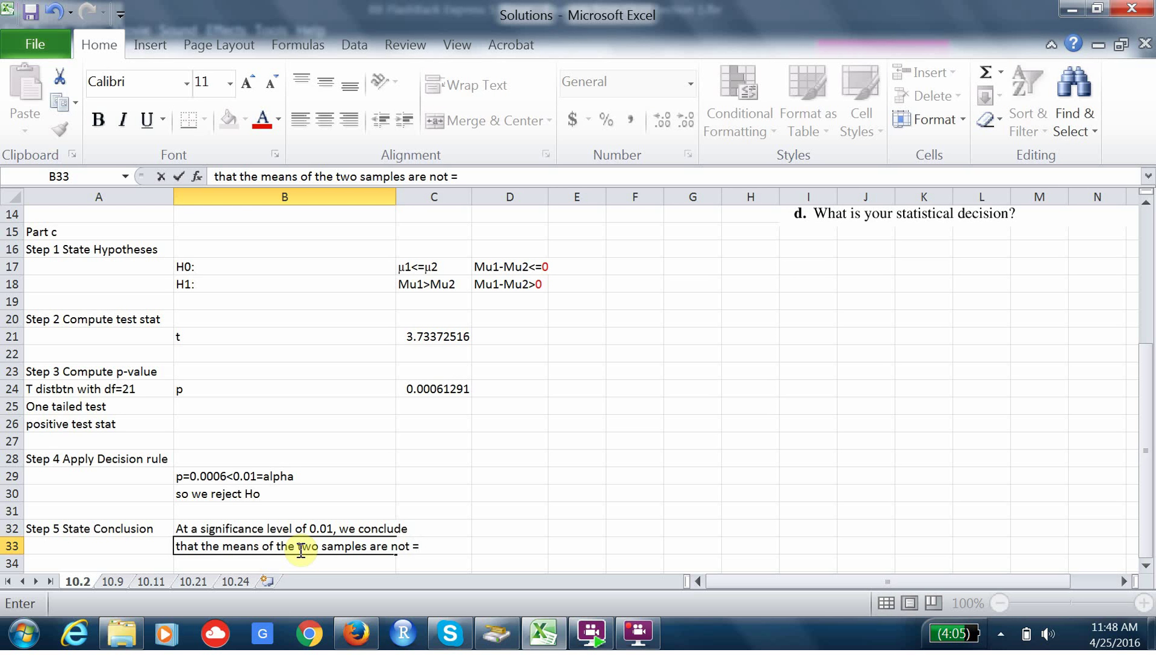
{"action": "type", "text": "ot equal."}
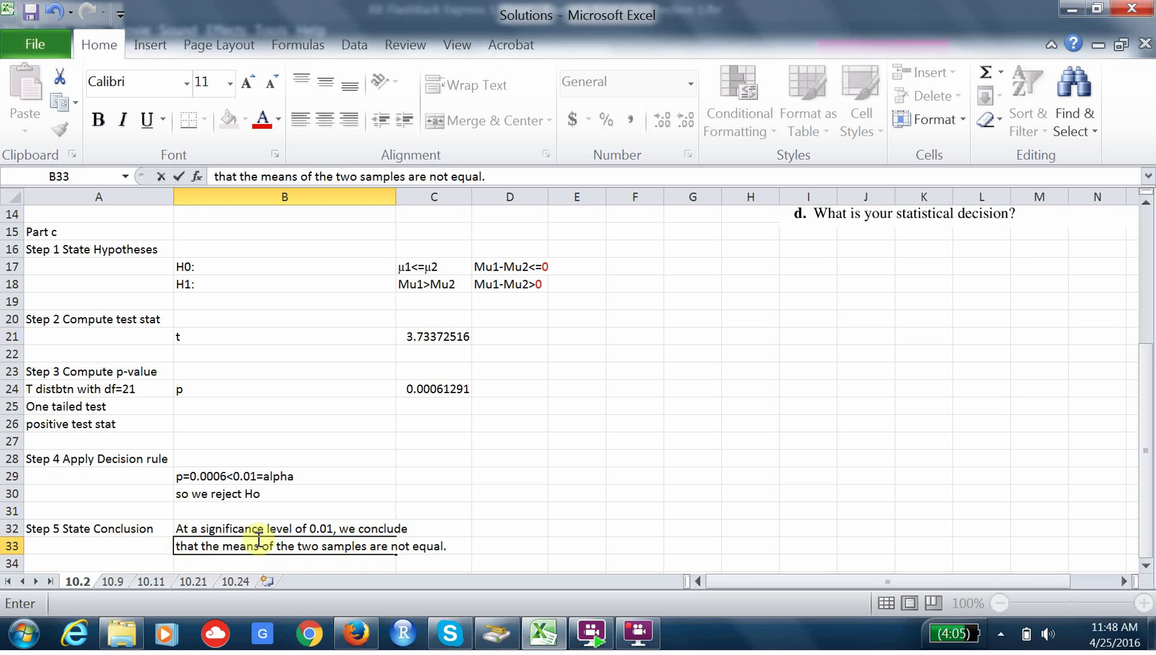
Step: Insert 'random variable from the' into B33's sentence
{"action": "left_click", "coordinate": [297, 547]}
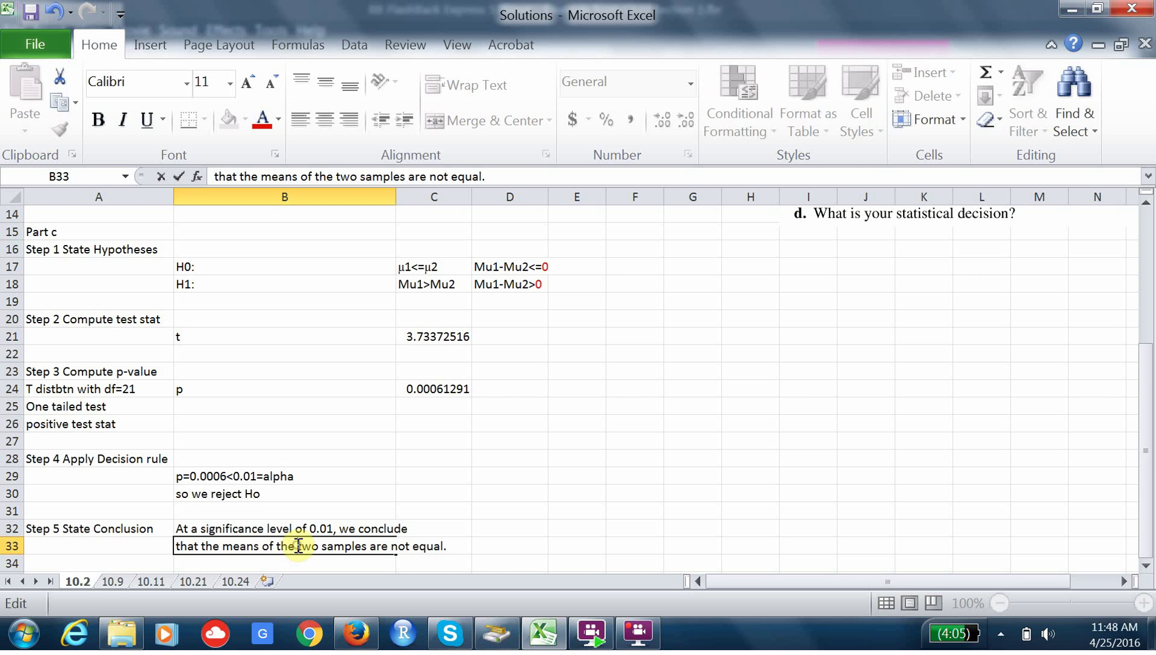
{"action": "type", "text": "r"}
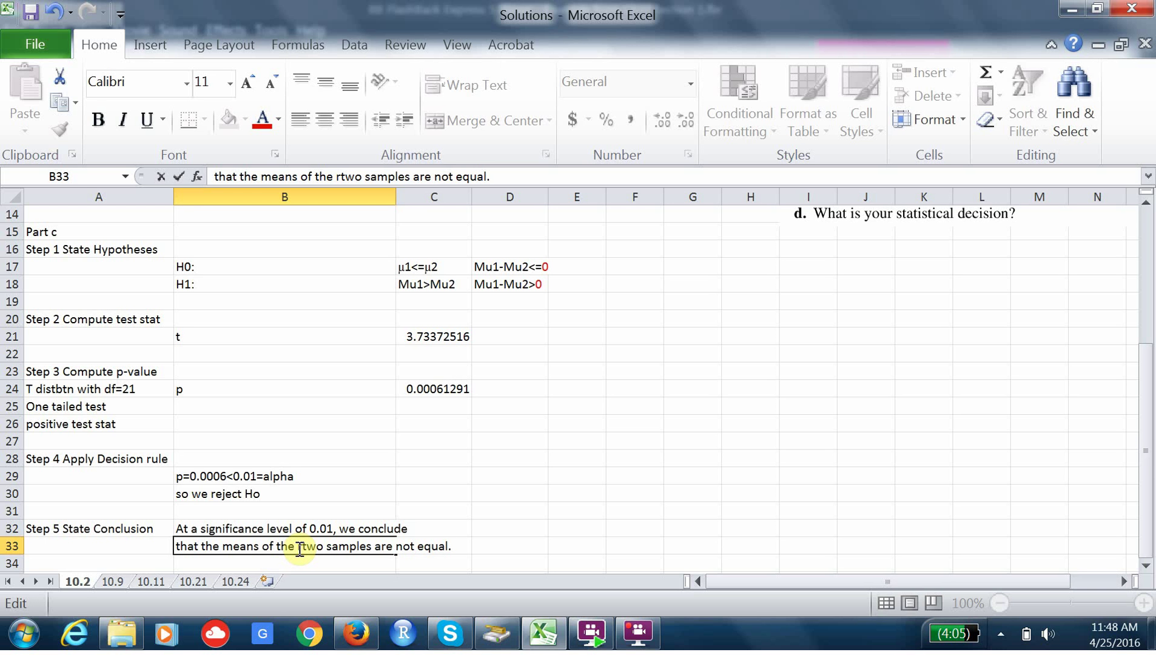
{"action": "type", "text": "andom var"}
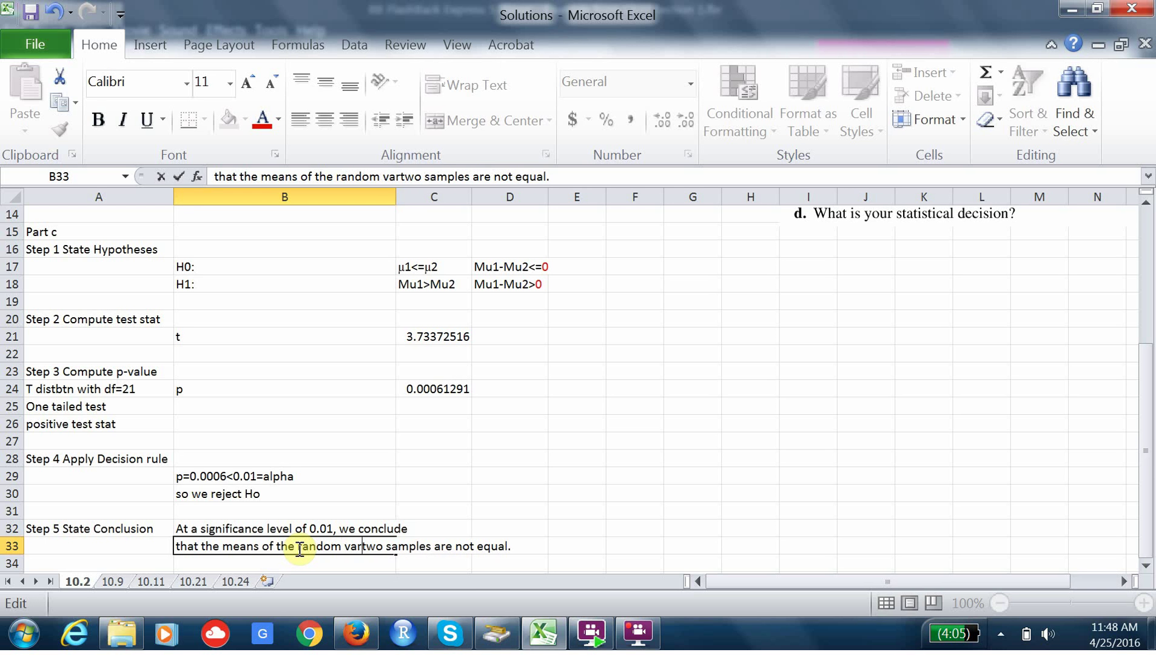
{"action": "type", "text": "iable "}
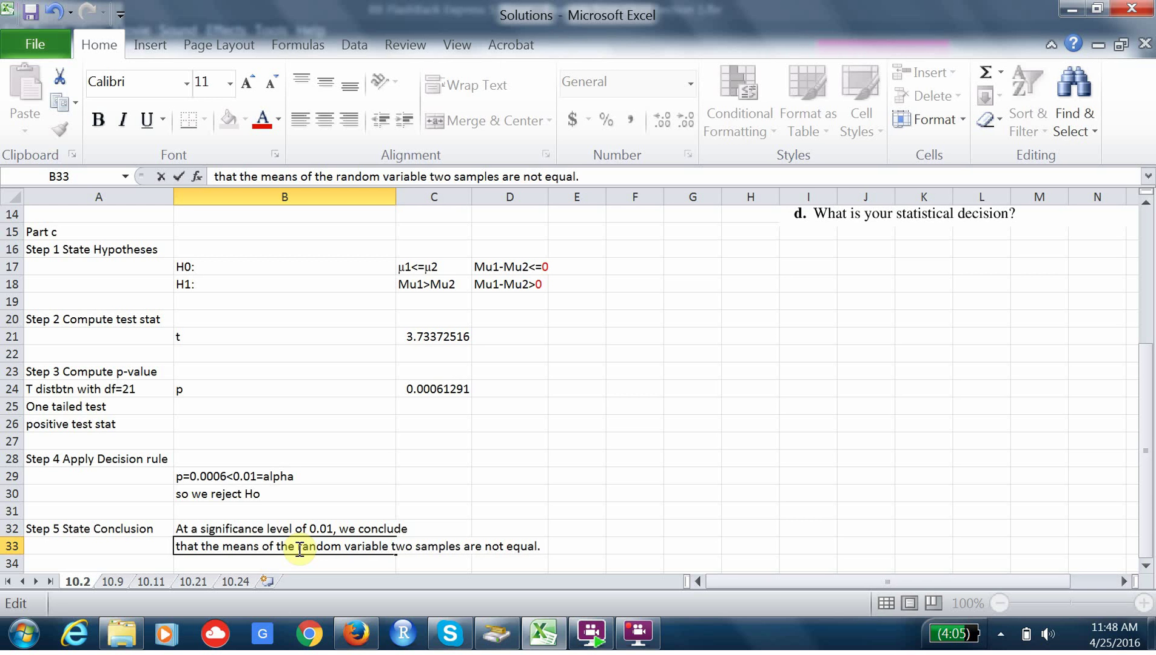
{"action": "type", "text": "for"}
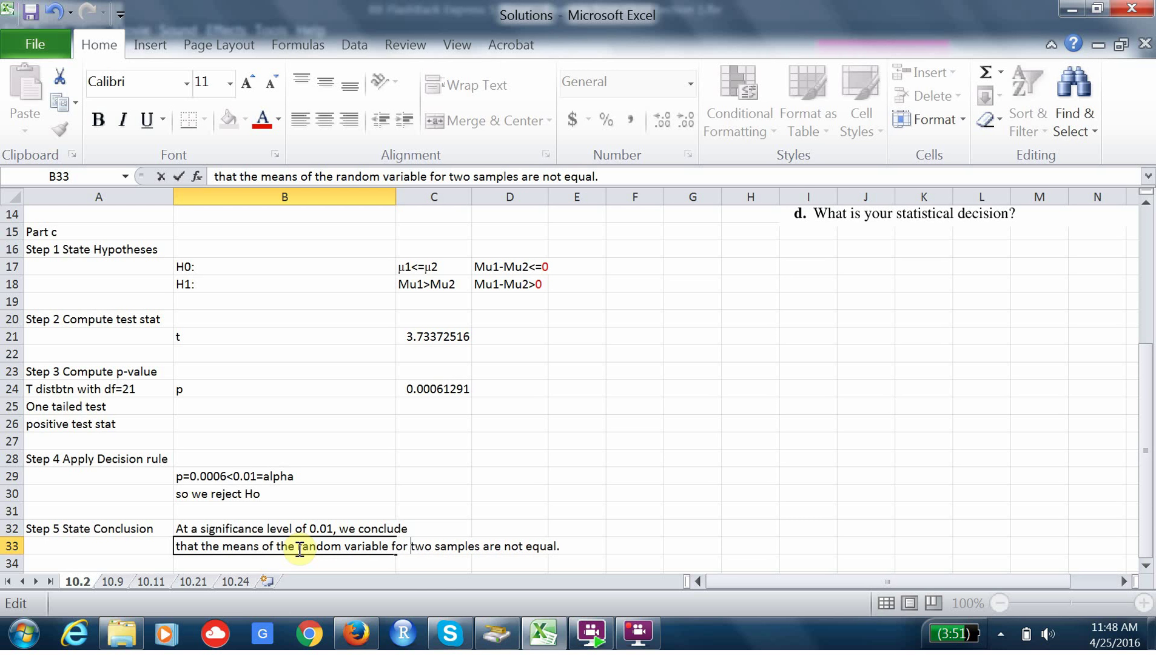
{"action": "key", "text": "BackSpace"}
{"action": "key", "text": "BackSpace"}
{"action": "key", "text": "BackSpace"}
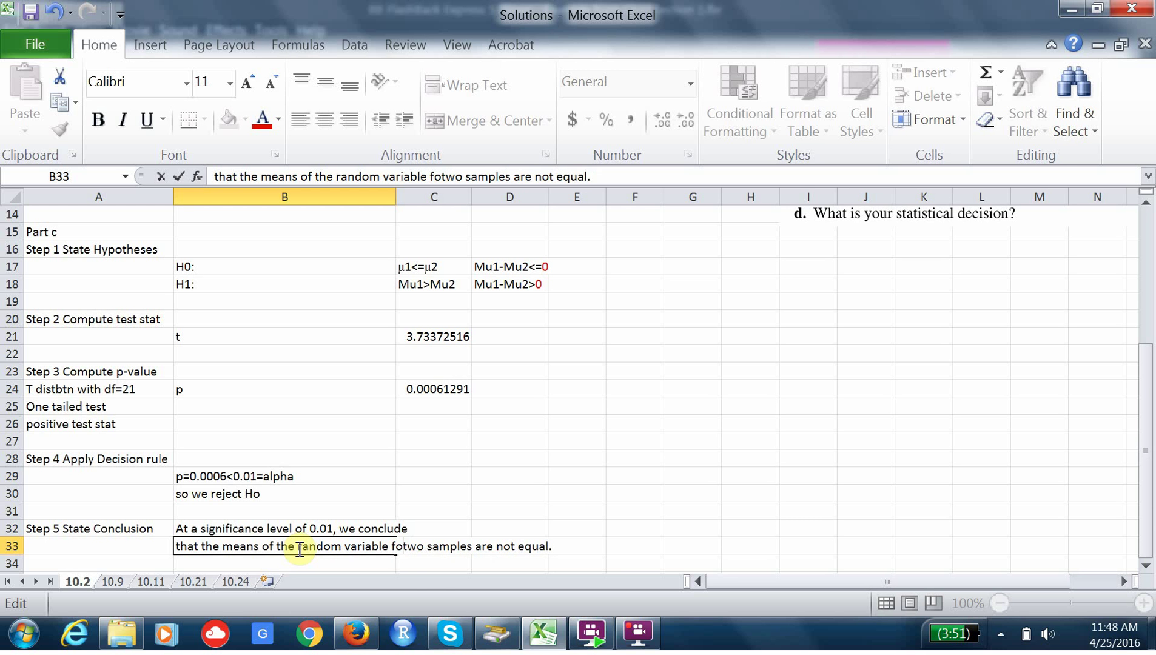
{"action": "type", "text": "rom "}
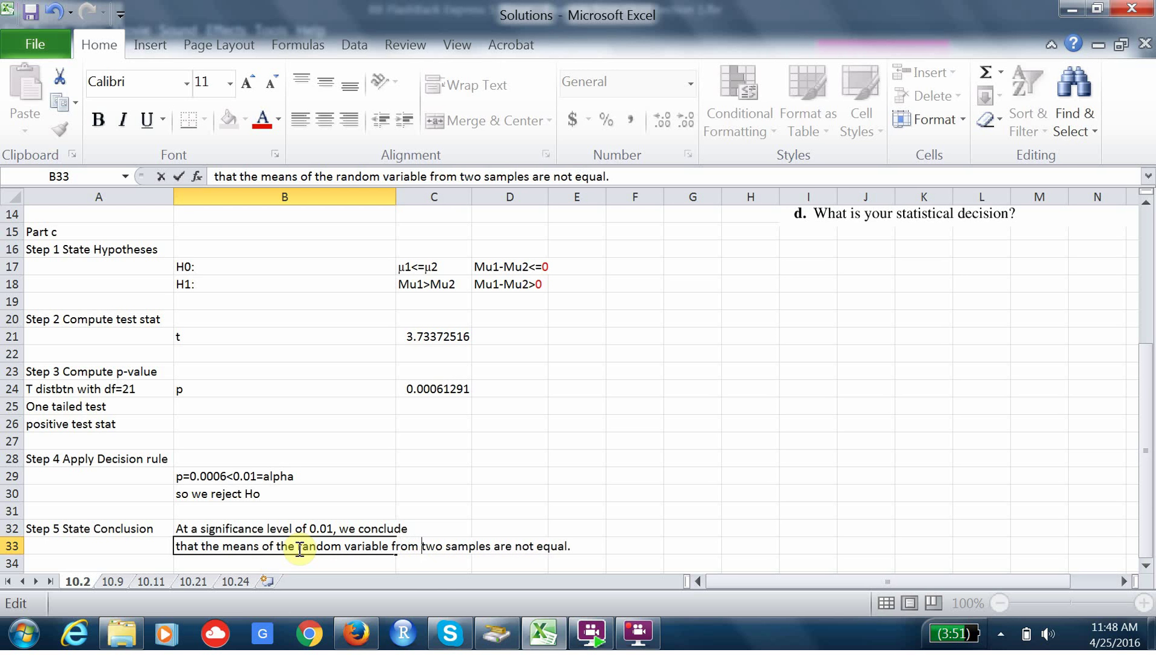
{"action": "type", "text": "the"}
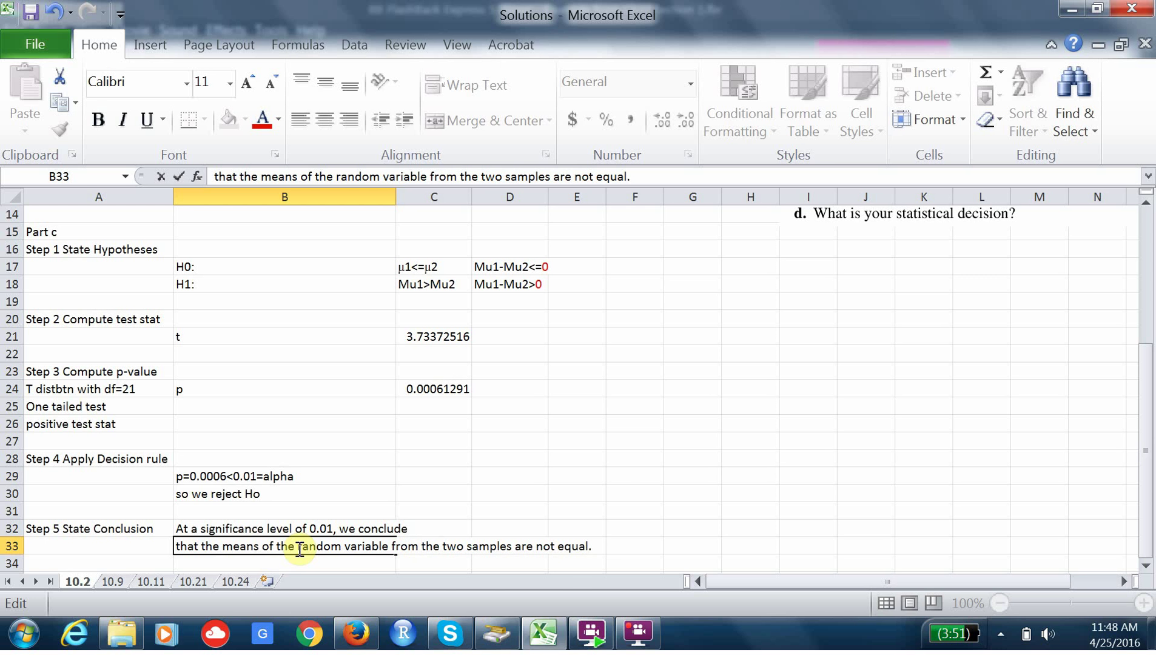
Step: Move the ending 'from the two samples are not equal' from B33 into B34
{"action": "left_click_drag", "start_coordinate": [393, 546], "coordinate": [595, 537]}
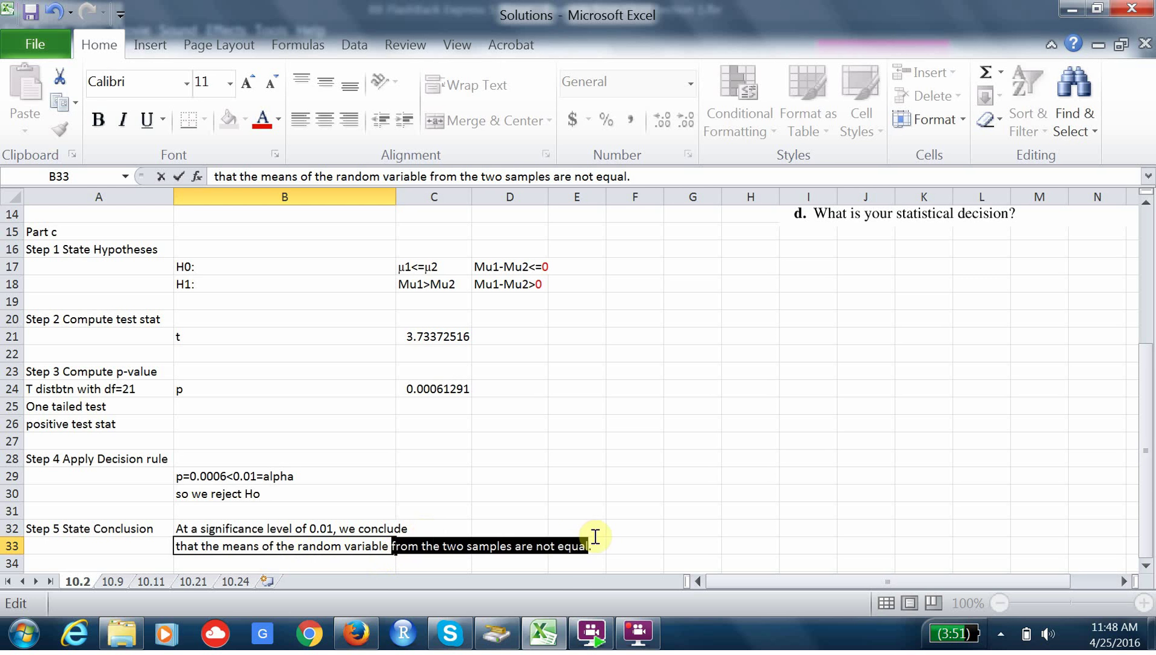
{"action": "key", "text": "BackSpace"}
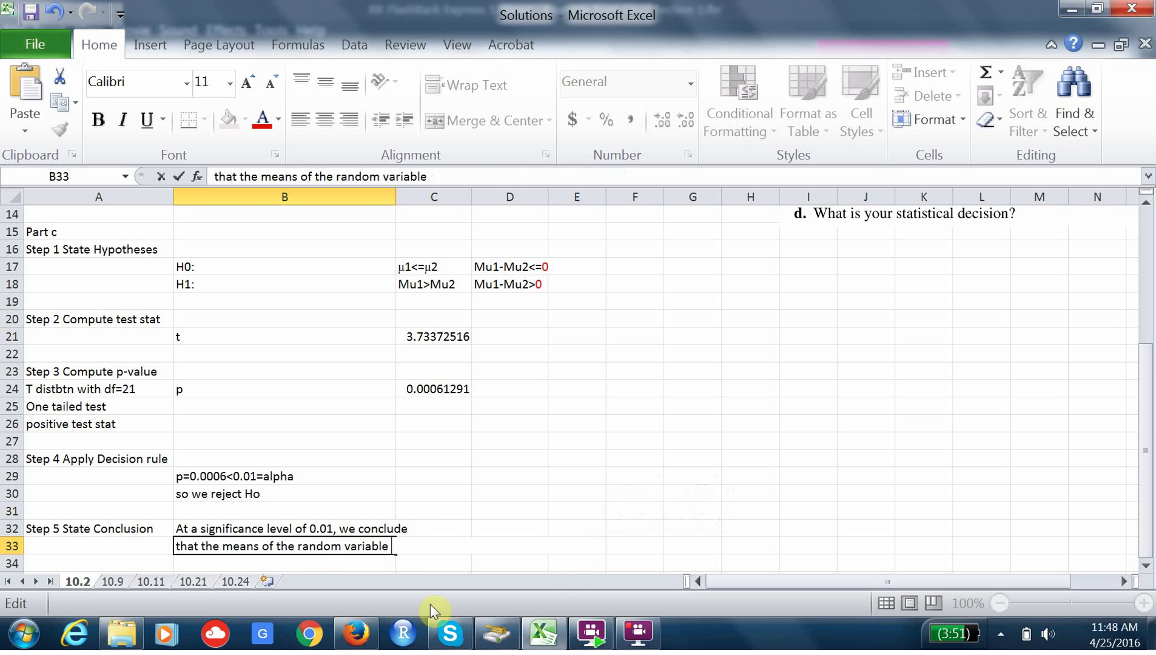
{"action": "left_click", "coordinate": [240, 564]}
{"action": "type", "text": "from the two samples are not equal."}
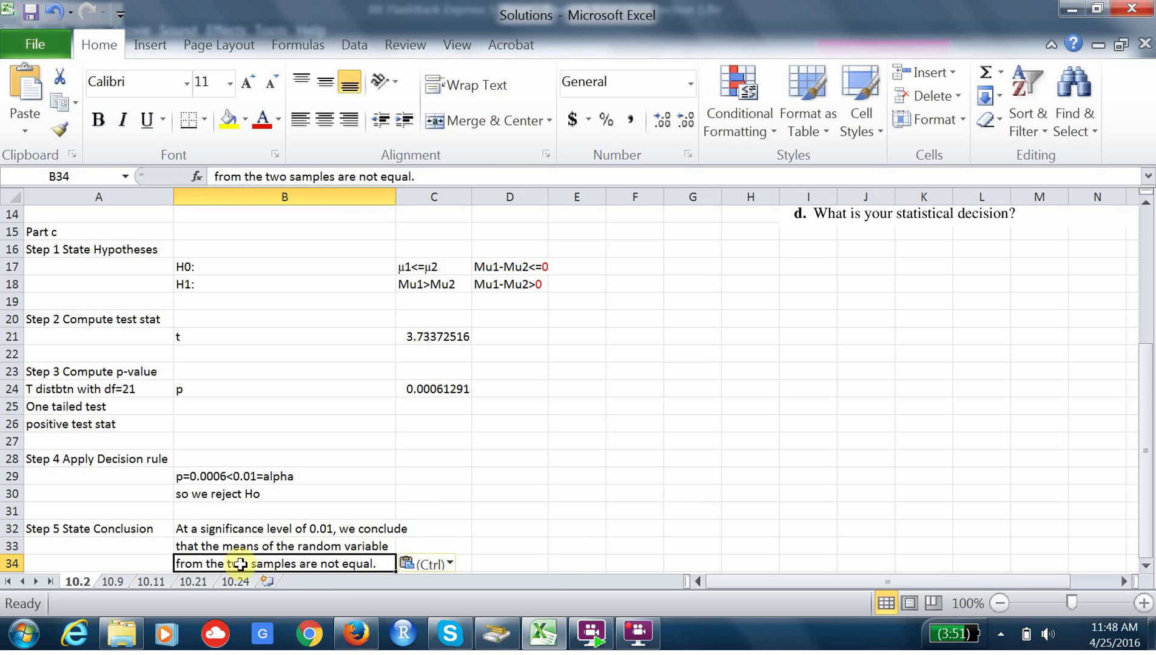
{"action": "mouse_move", "coordinate": [104, 646]}
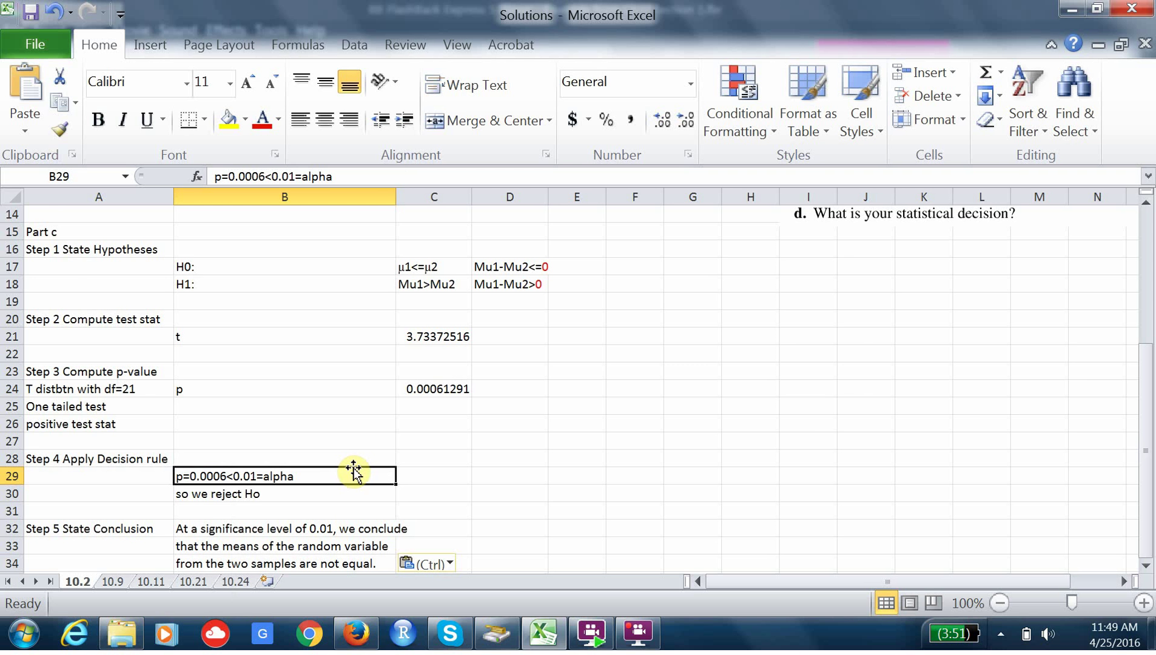
{"action": "mouse_move", "coordinate": [1146, 422]}
{"action": "left_mouse_down"}
{"action": "mouse_move", "coordinate": [1135, 278]}
{"action": "mouse_move", "coordinate": [1032, 331]}
{"action": "mouse_move", "coordinate": [1128, 278]}
{"action": "mouse_move", "coordinate": [1148, 307]}
{"action": "mouse_move", "coordinate": [1146, 423]}
{"action": "left_mouse_up"}
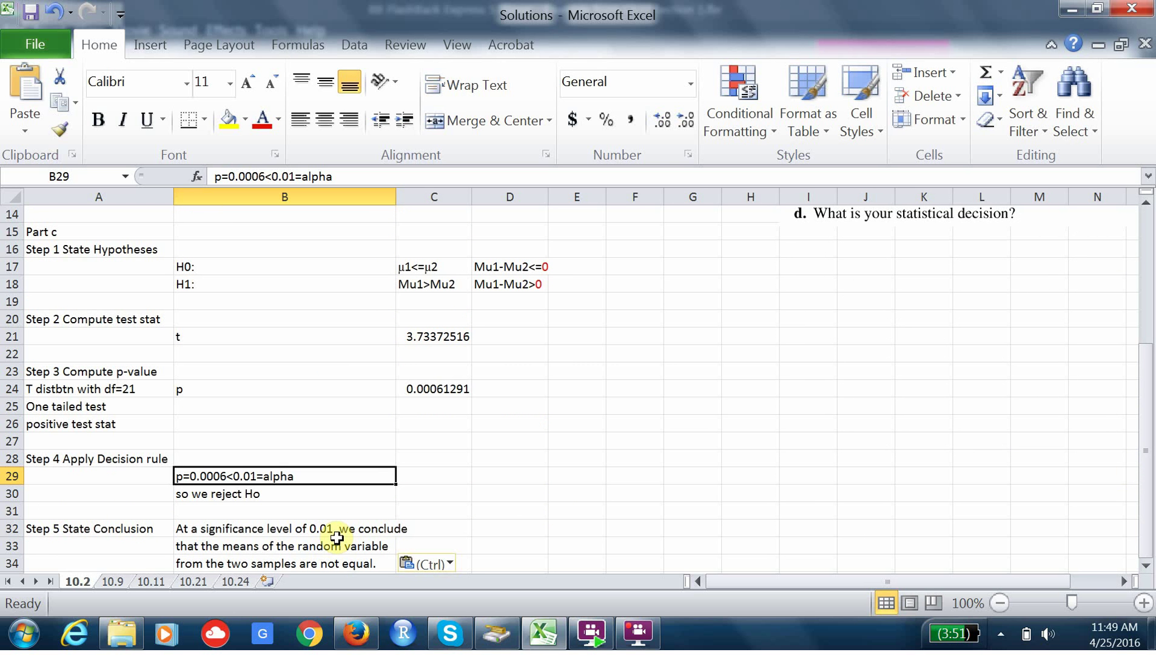
Step: Replace B34's text with 'in sample 1 is greater than that of sample 2'
{"action": "double_click", "coordinate": [338, 565]}
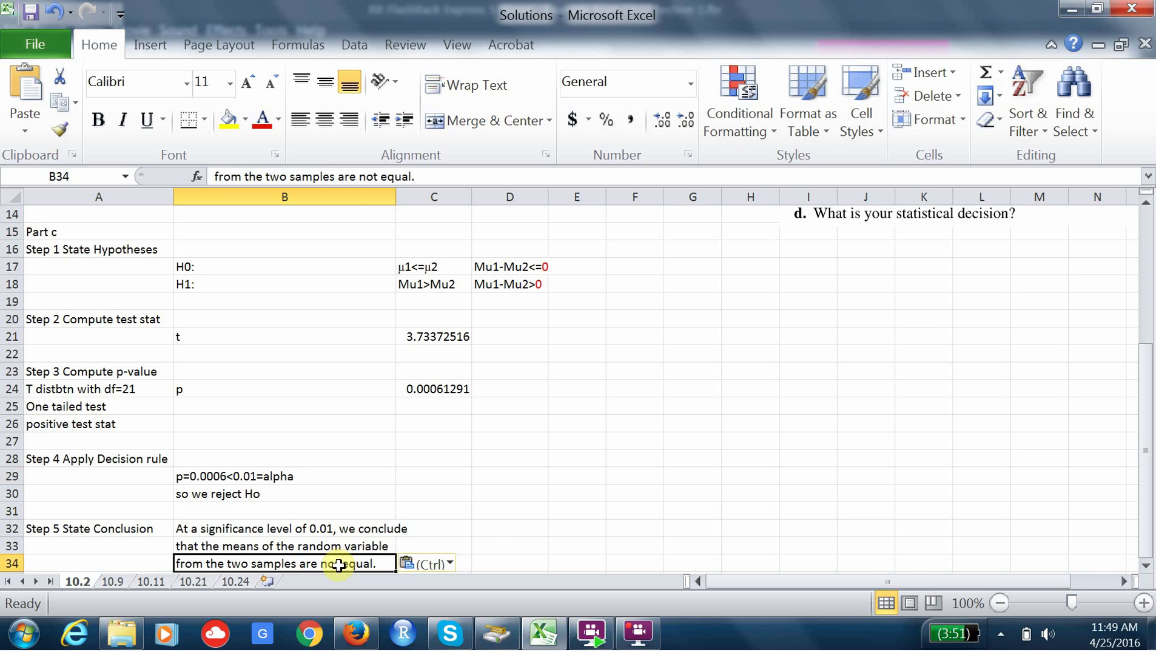
{"action": "left_click", "coordinate": [301, 545]}
{"action": "double_click", "coordinate": [301, 545]}
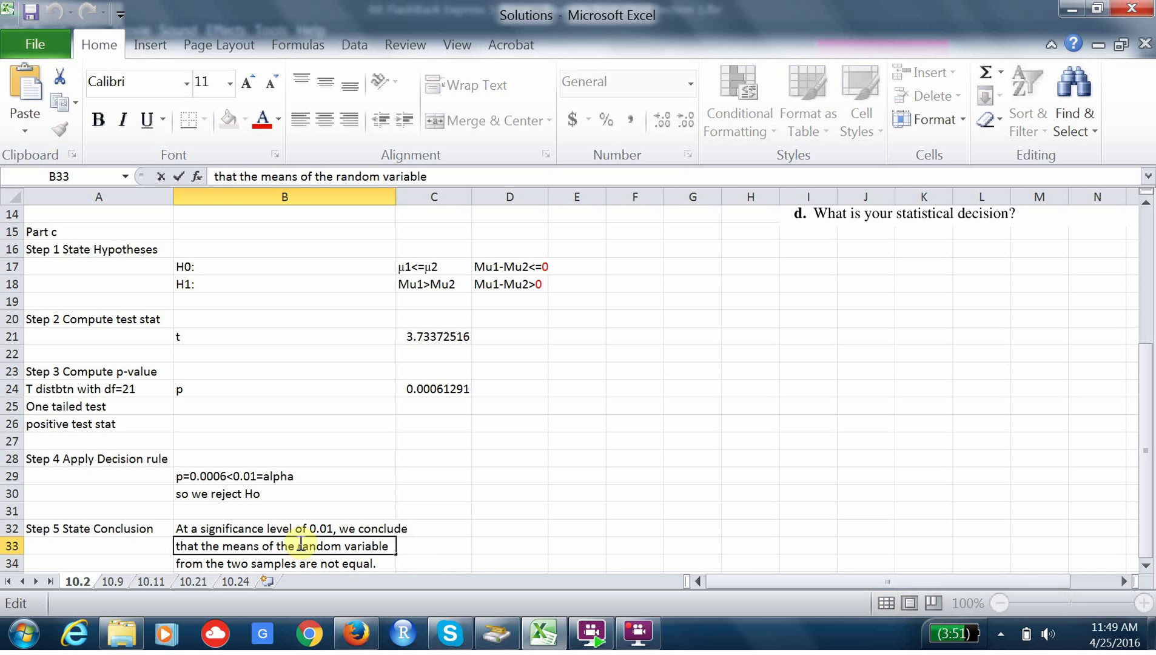
{"action": "left_click_drag", "start_coordinate": [297, 545], "coordinate": [435, 560]}
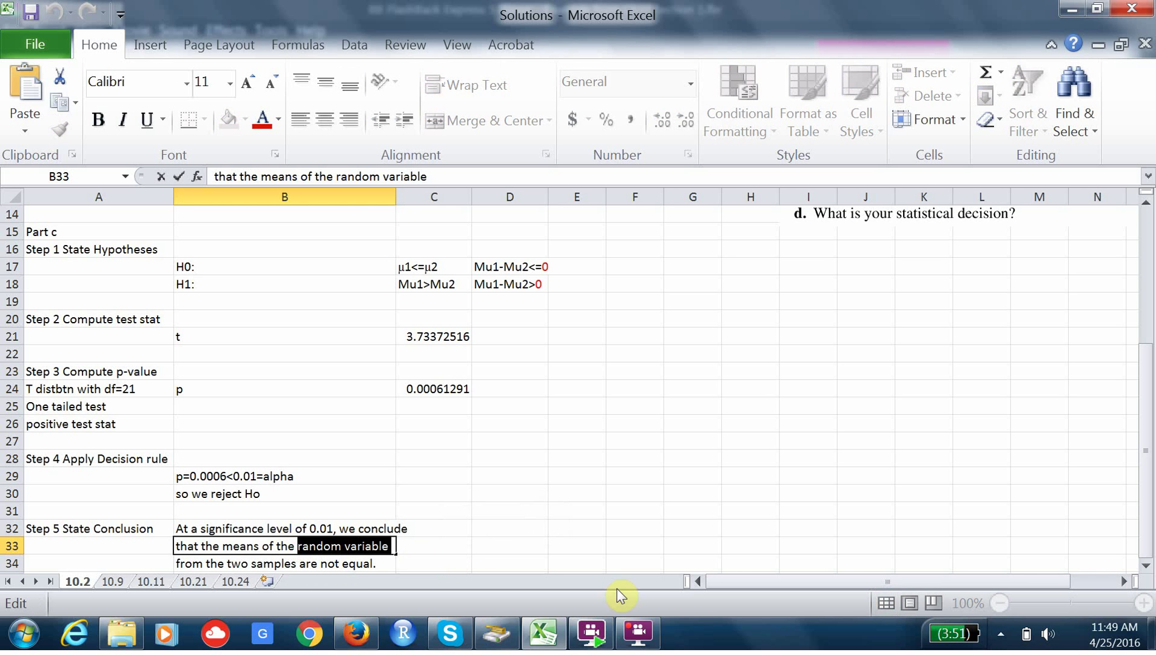
{"action": "left_click", "coordinate": [370, 563]}
{"action": "double_click", "coordinate": [380, 562]}
{"action": "left_click_drag", "start_coordinate": [377, 563], "coordinate": [91, 550]}
{"action": "type", "text": "i"}
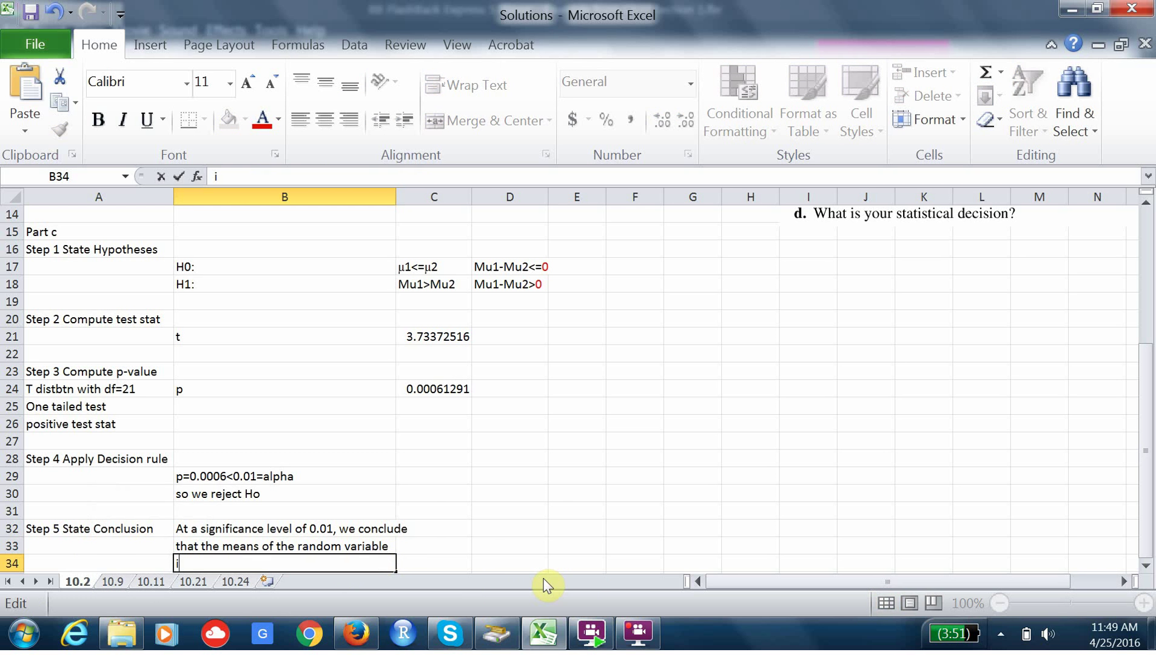
{"action": "type", "text": "n sample 1 is "}
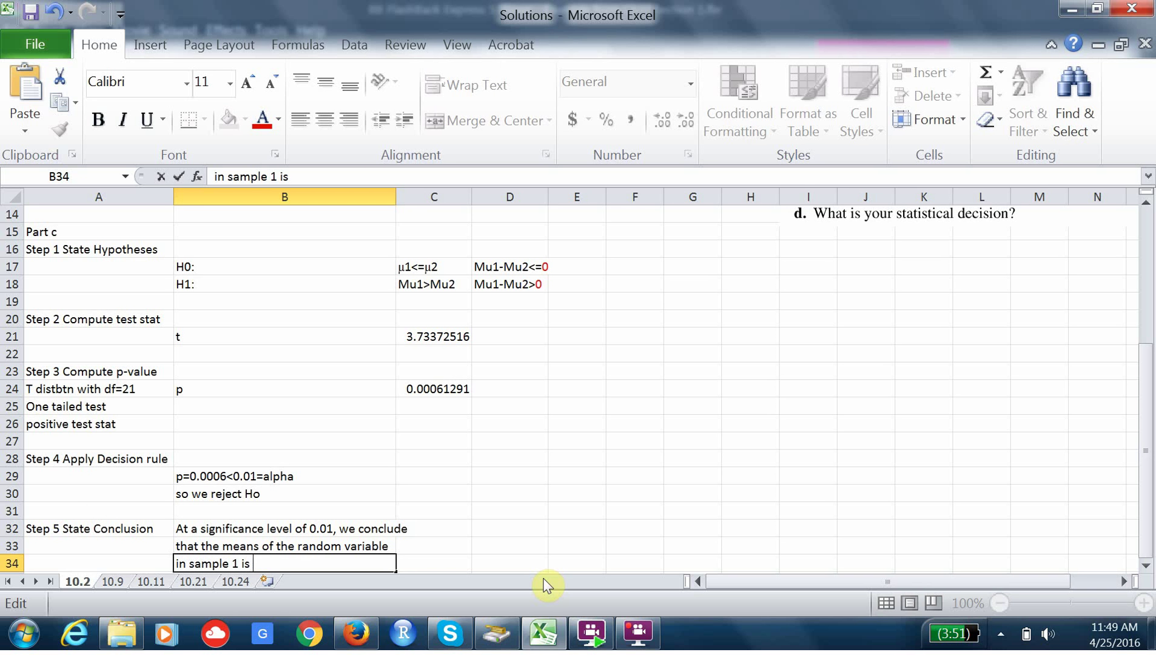
{"action": "type", "text": "greater than that of "}
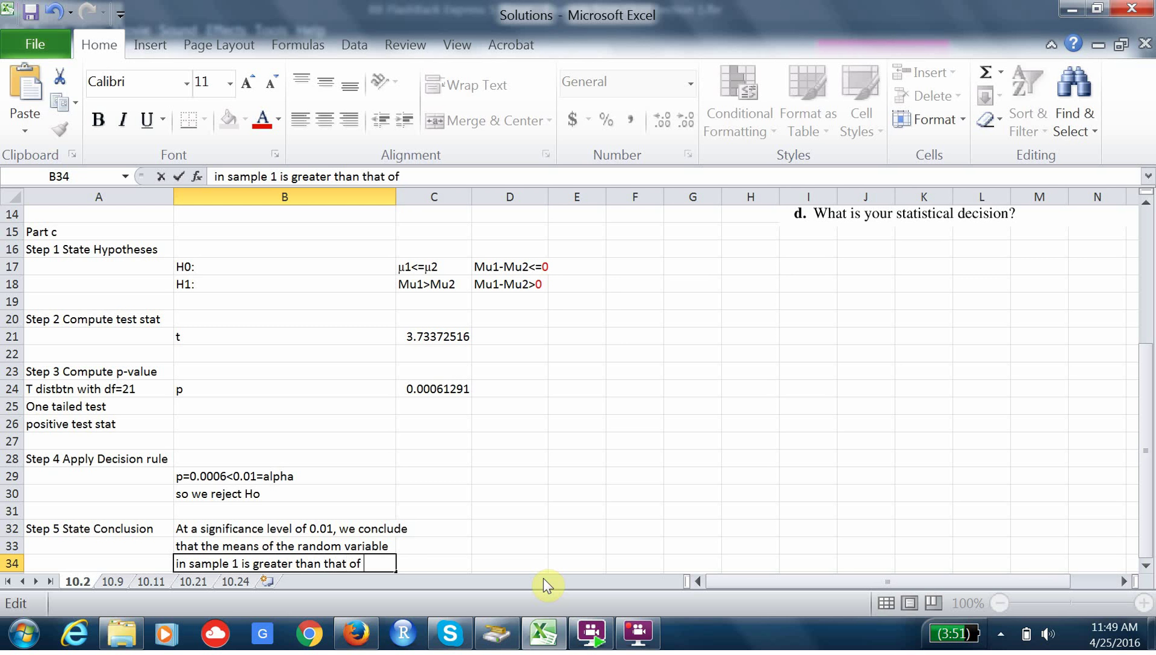
{"action": "type", "text": "sample 2."}
{"action": "left_click", "coordinate": [631, 340]}
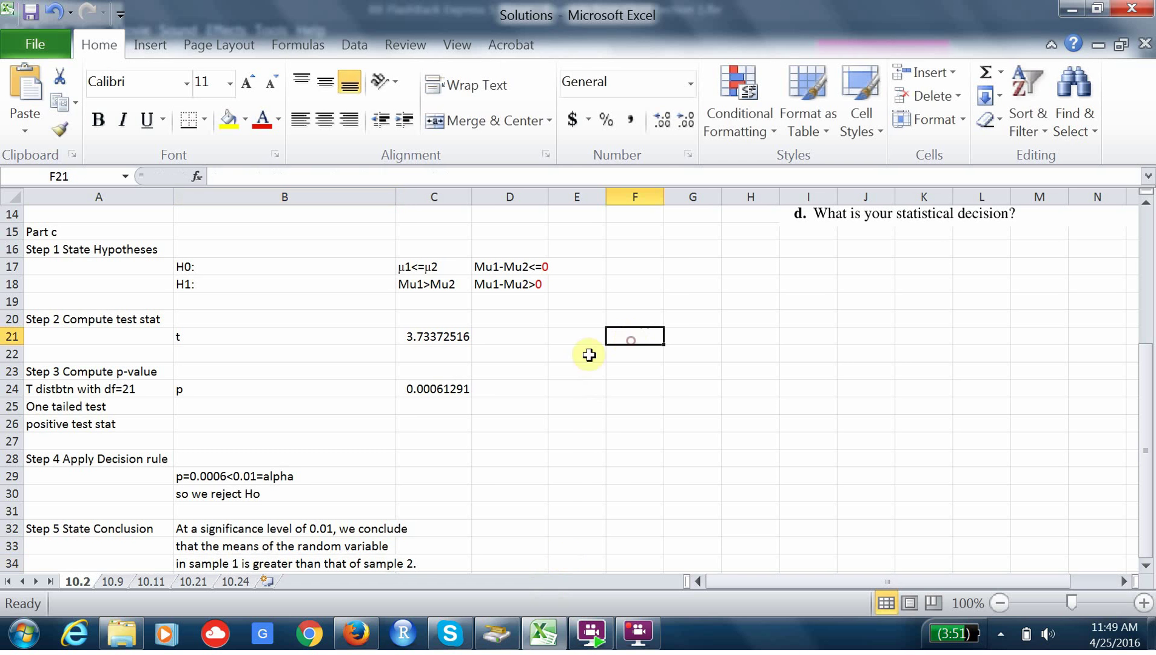
Step: Drag column B's border wider so the conclusion lines fit, then return to the top of the sheet
{"action": "left_click_drag", "start_coordinate": [396, 196], "coordinate": [420, 197]}
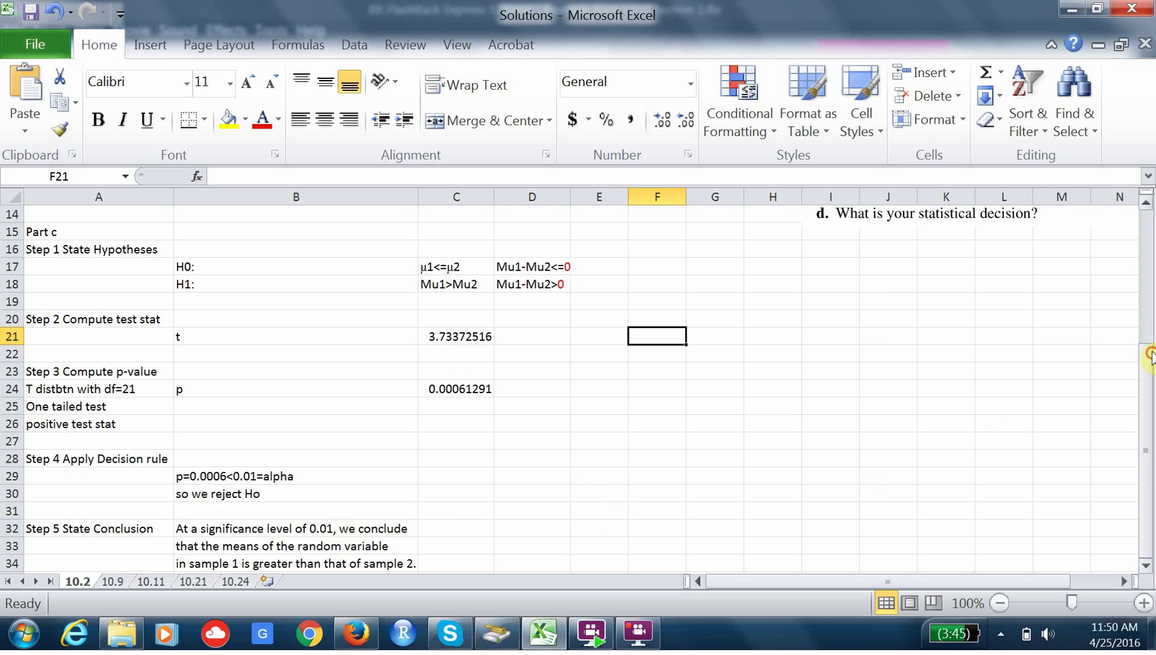
{"action": "left_click_drag", "start_coordinate": [1149, 371], "coordinate": [1116, 326]}
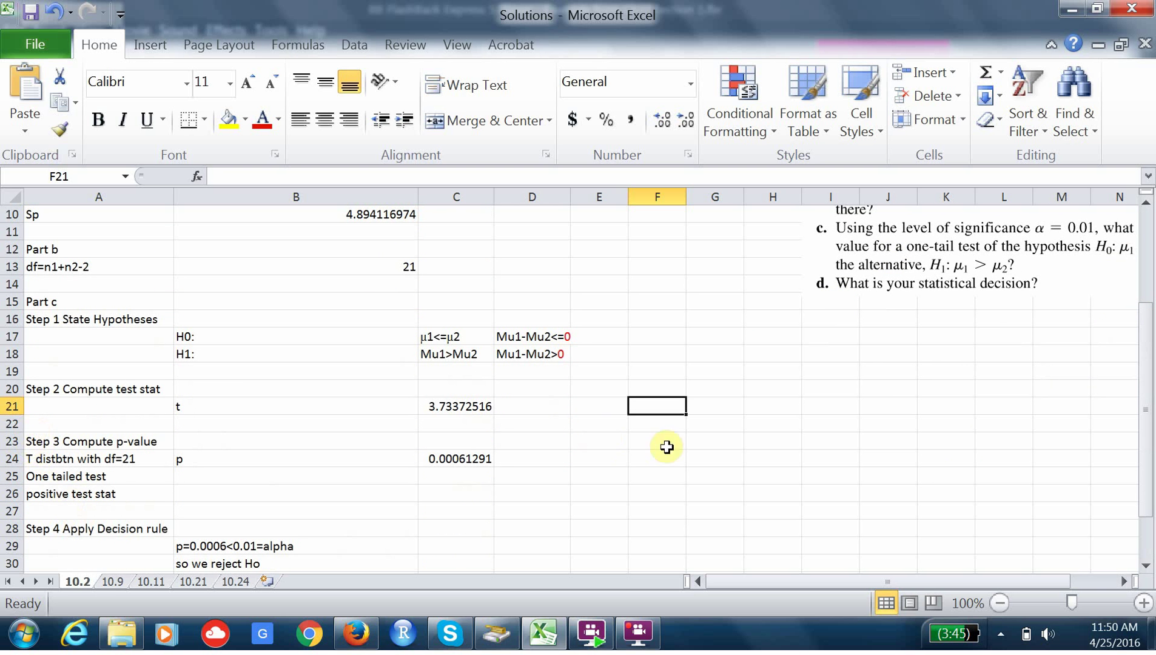
{"action": "scroll", "coordinate": [1150, 323], "scroll_direction": "up", "scroll_amount": 3}
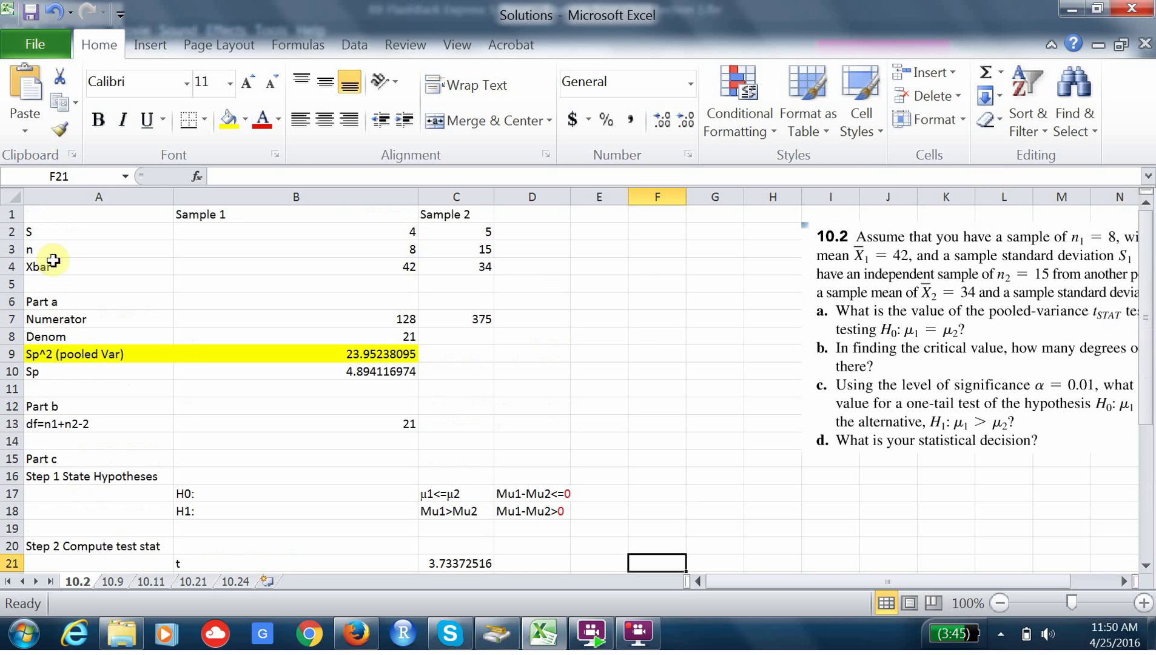